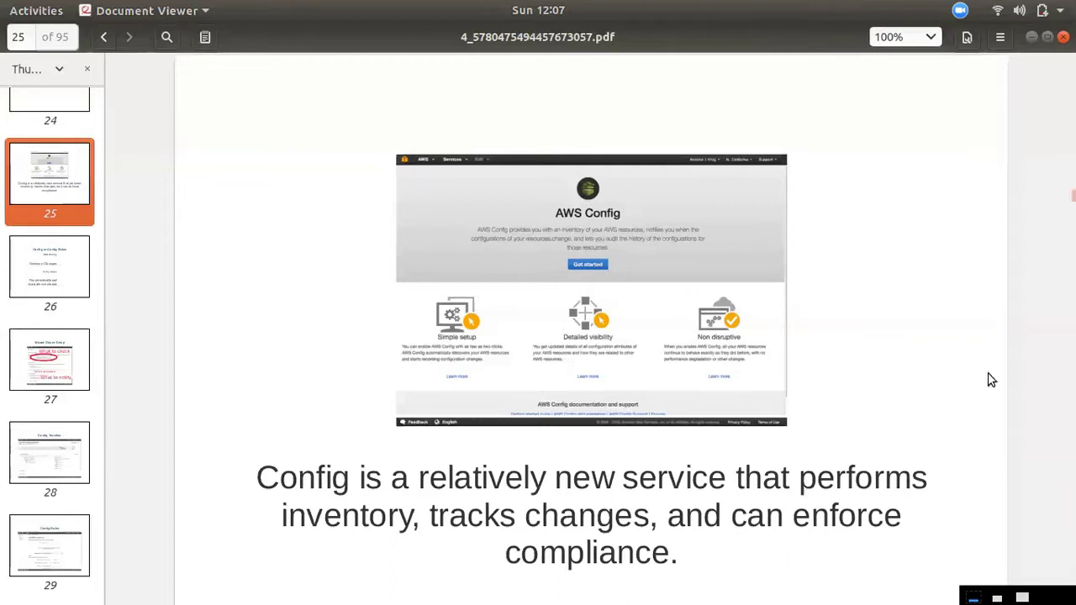
- View the Config vs Config Rules and Wizard Driven Setup slides on pages 26 and 27 of the PDF
{"action": "left_click", "coordinate": [44, 267]}
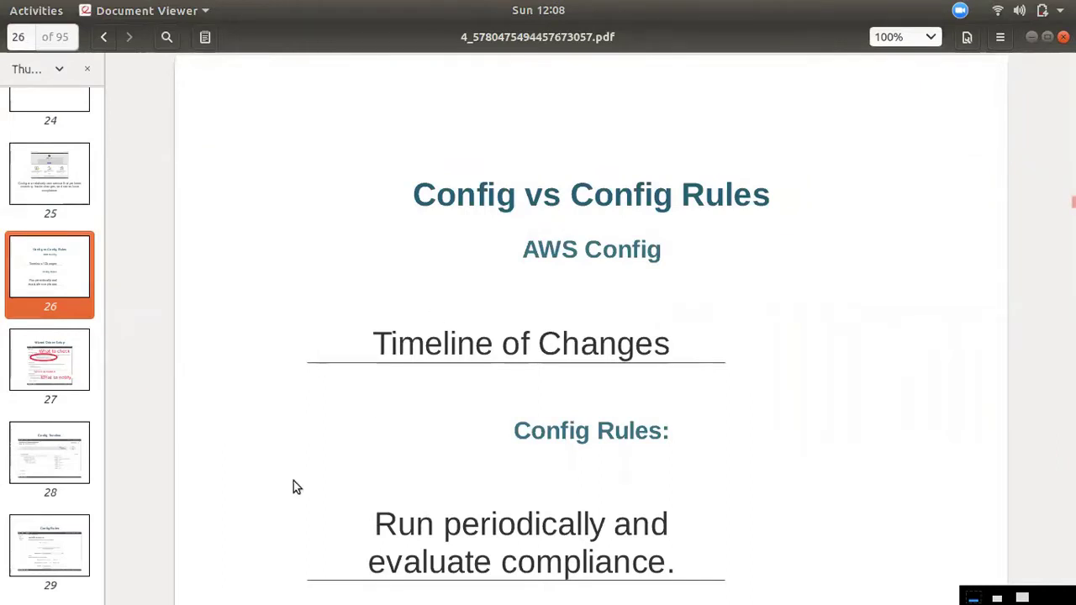
{"action": "left_click", "coordinate": [77, 402]}
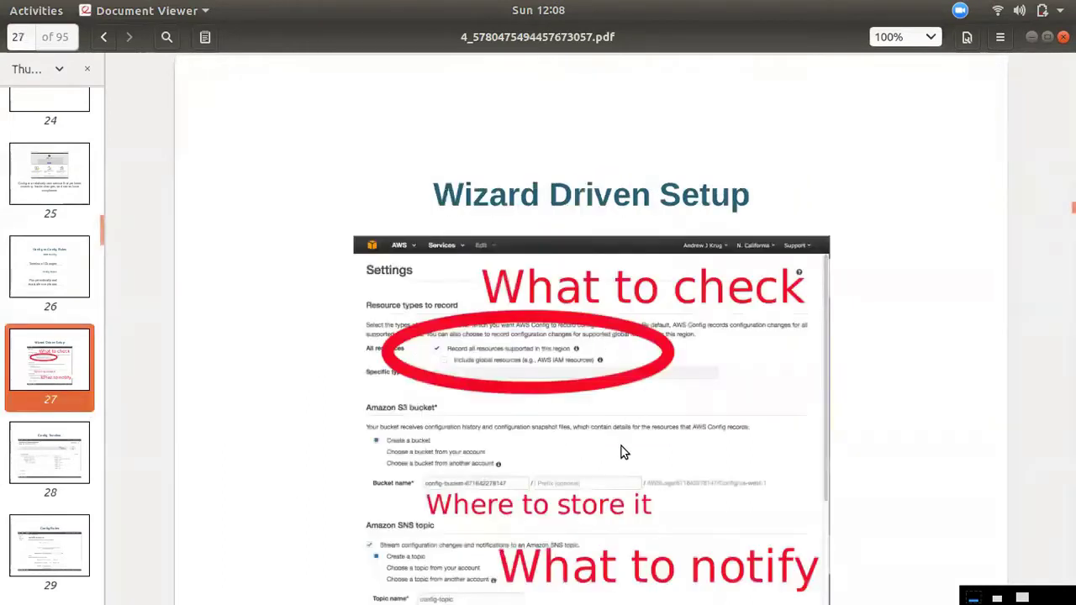
{"action": "left_click", "coordinate": [53, 271]}
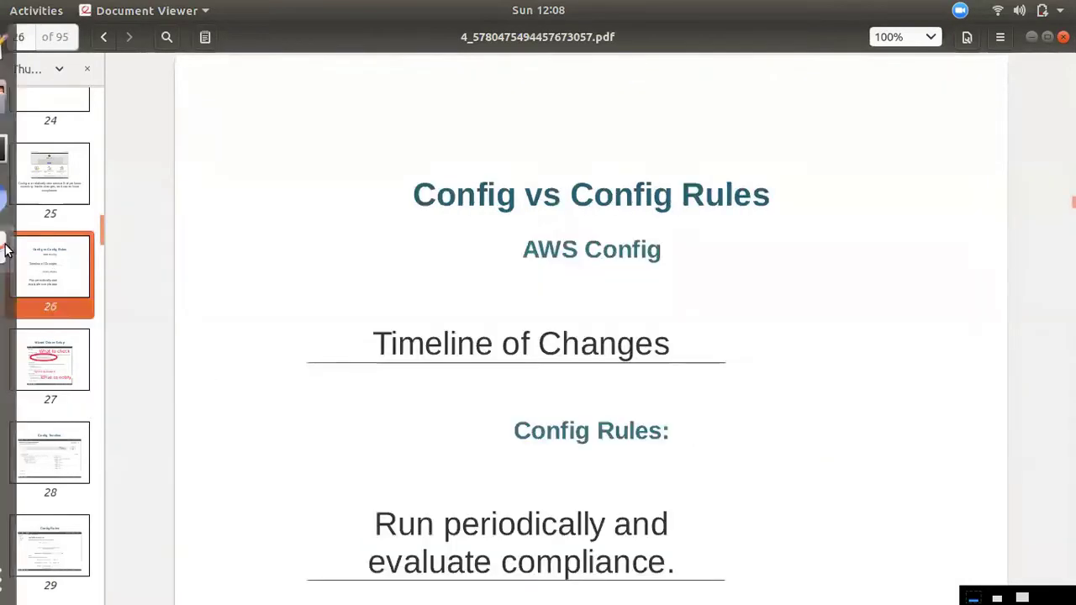
- Switch to the Chromium browser and start the AWS Config setup for the Ohio region
{"action": "left_click", "coordinate": [24, 196]}
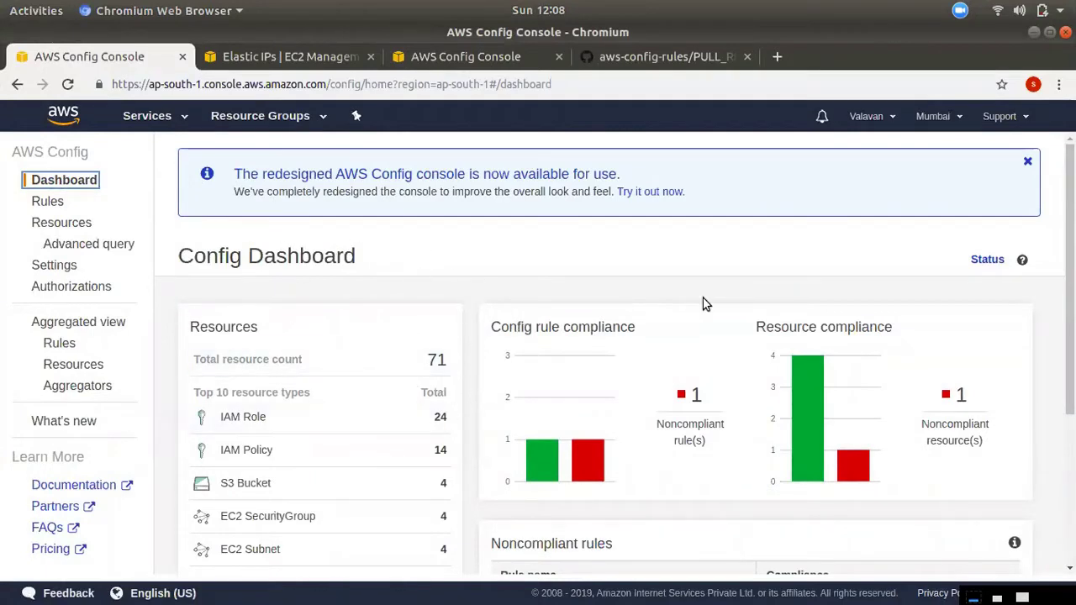
{"action": "left_click", "coordinate": [437, 65]}
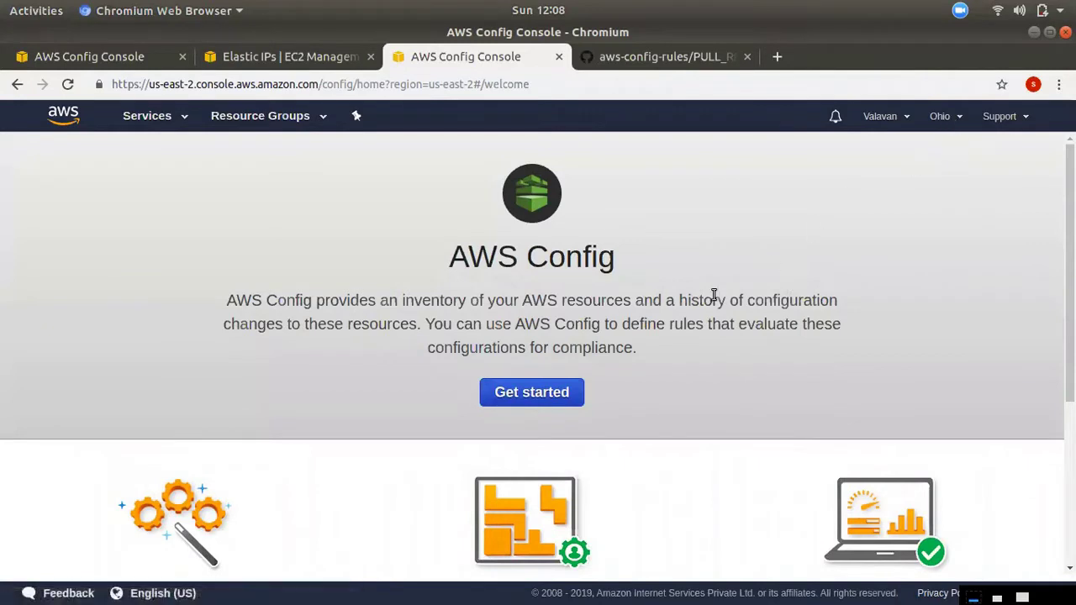
{"action": "left_click", "coordinate": [531, 397]}
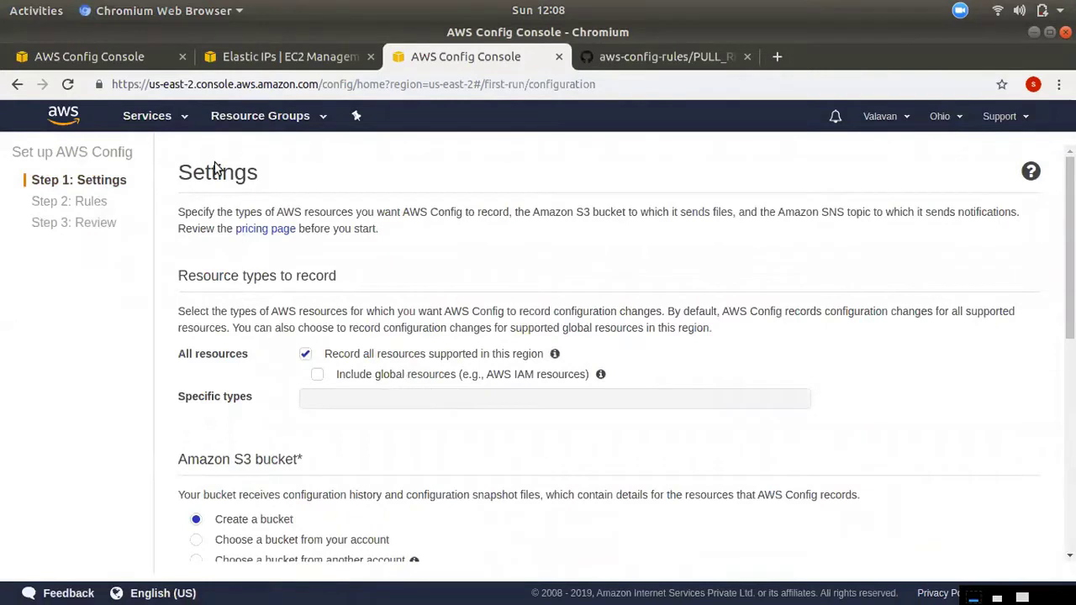
- Try the option to include global resources, and switch off recording of all resources supported in this region
{"action": "scroll", "coordinate": [443, 391], "scroll_direction": "down", "scroll_amount": 2}
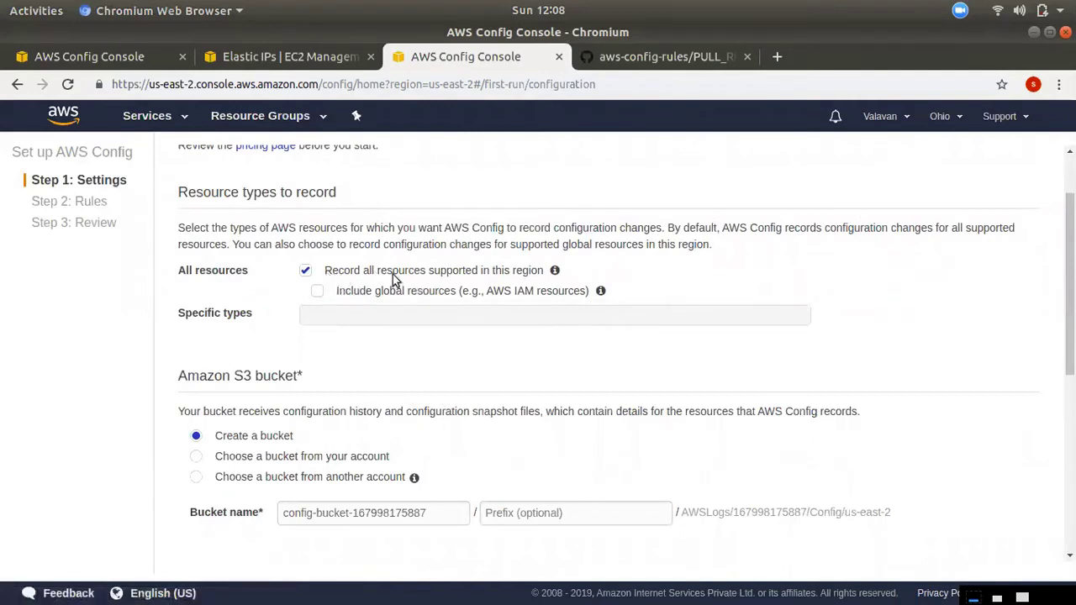
{"action": "left_click", "coordinate": [318, 298]}
{"action": "left_click", "coordinate": [318, 292]}
{"action": "left_click", "coordinate": [305, 270]}
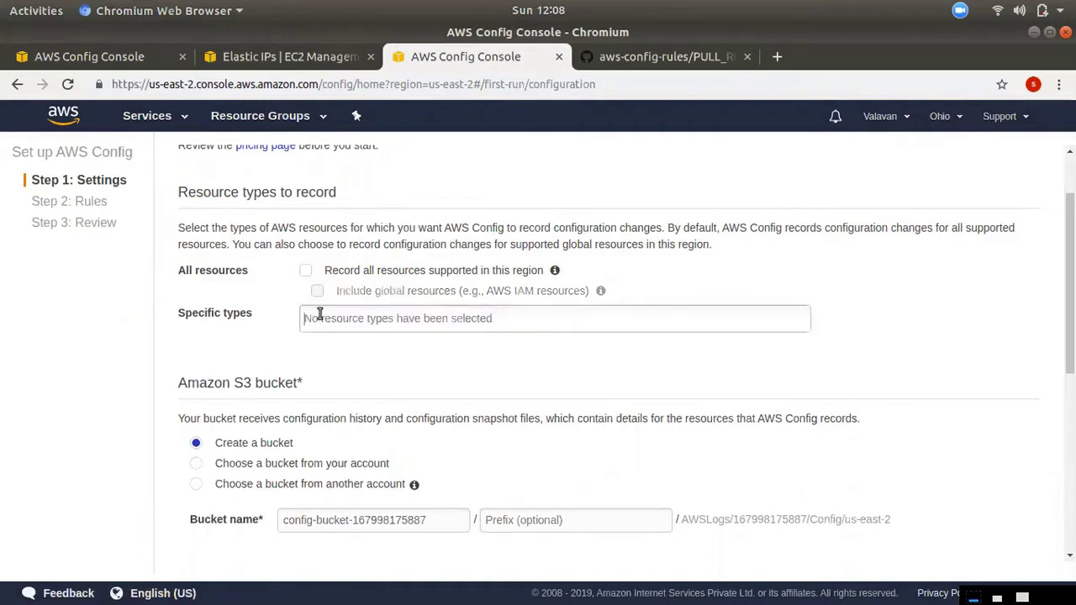
- Pick EC2 Instance and EIP as specific resource types, and switch recording back to all resources supported in this region
{"action": "left_click", "coordinate": [319, 314]}
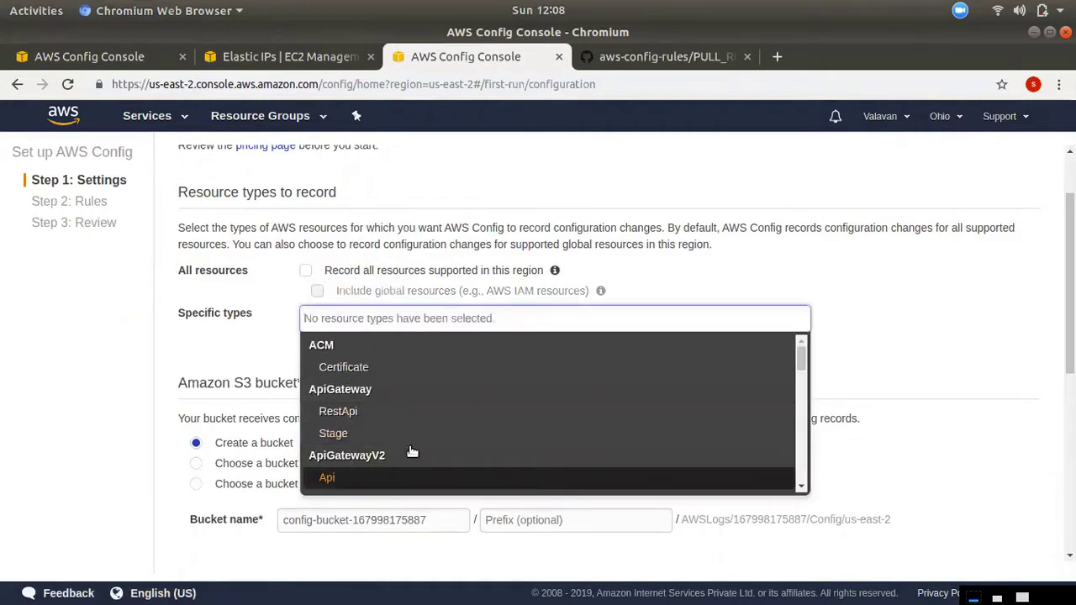
{"action": "scroll", "coordinate": [403, 454], "scroll_direction": "down", "scroll_amount": 10}
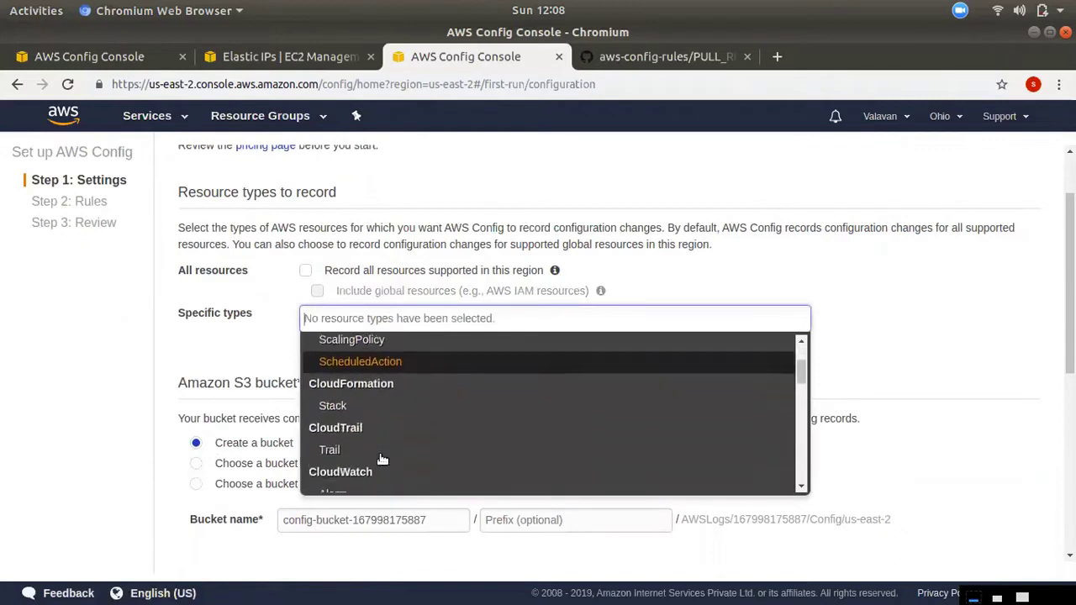
{"action": "scroll", "coordinate": [387, 461], "scroll_direction": "down", "scroll_amount": 3}
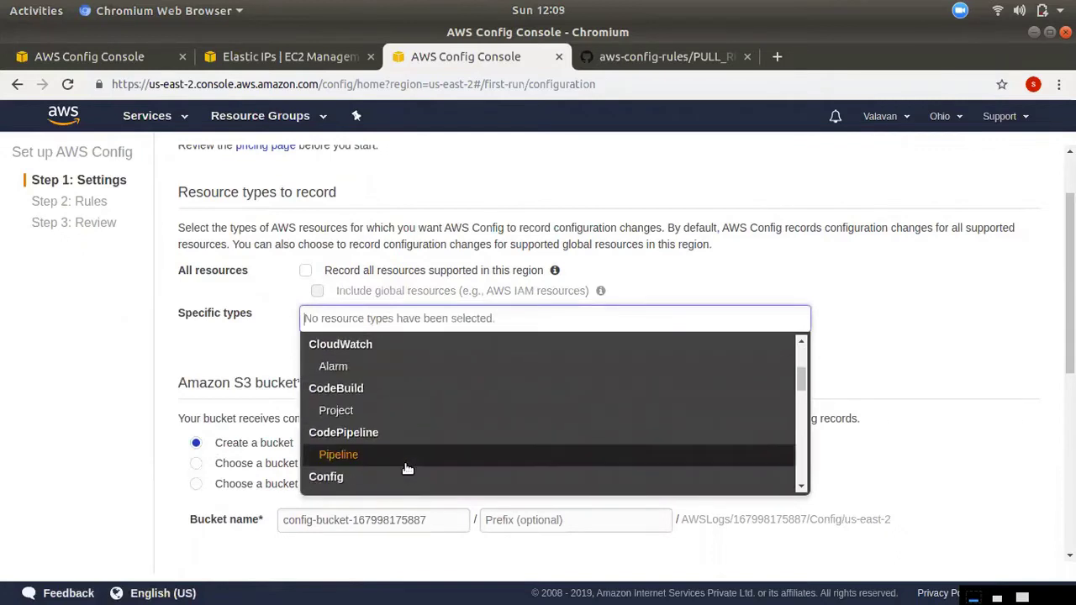
{"action": "scroll", "coordinate": [372, 396], "scroll_direction": "up", "scroll_amount": 3}
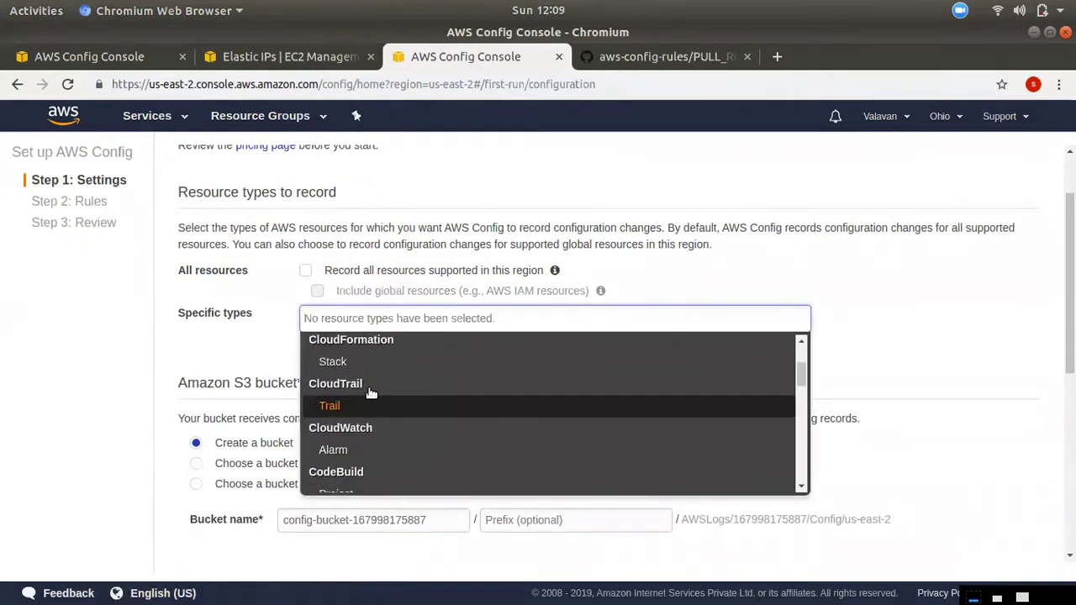
{"action": "scroll", "coordinate": [382, 404], "scroll_direction": "down", "scroll_amount": 5}
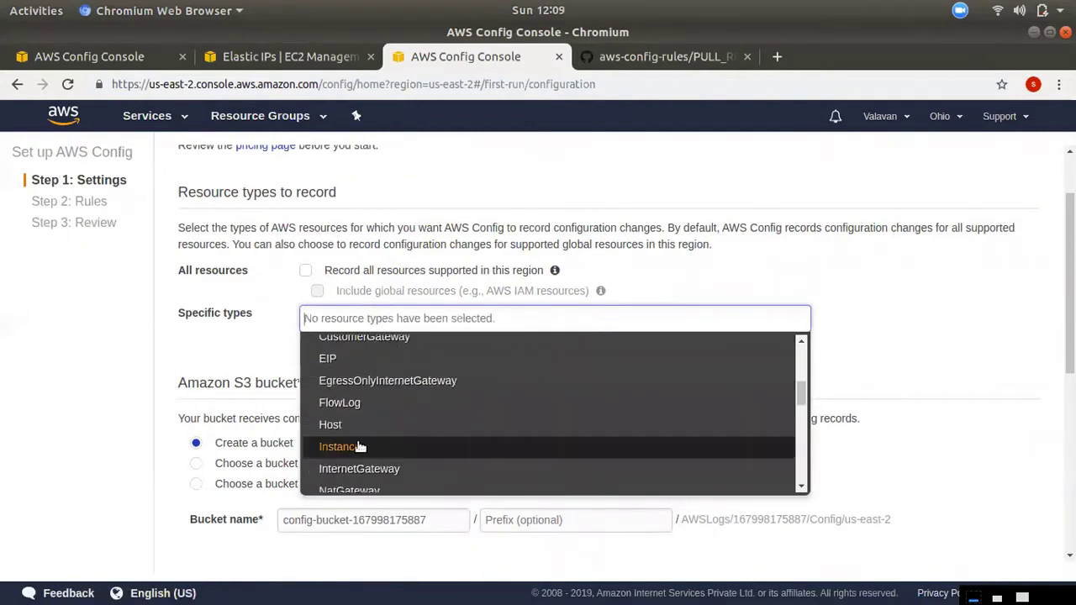
{"action": "left_click", "coordinate": [367, 447]}
{"action": "left_click", "coordinate": [344, 362]}
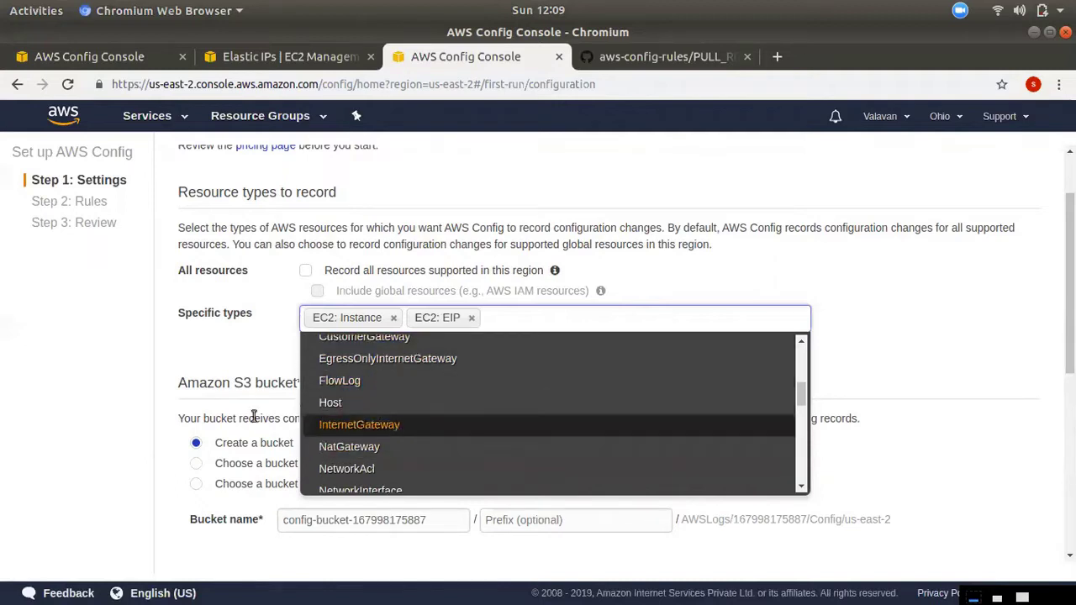
{"action": "left_click", "coordinate": [304, 276]}
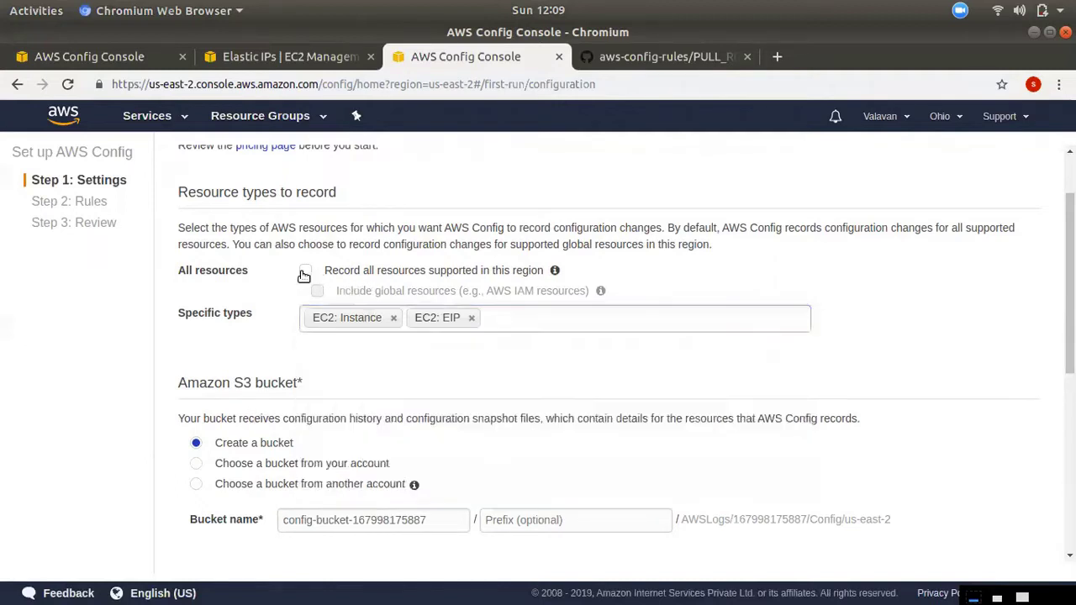
{"action": "left_click", "coordinate": [306, 272]}
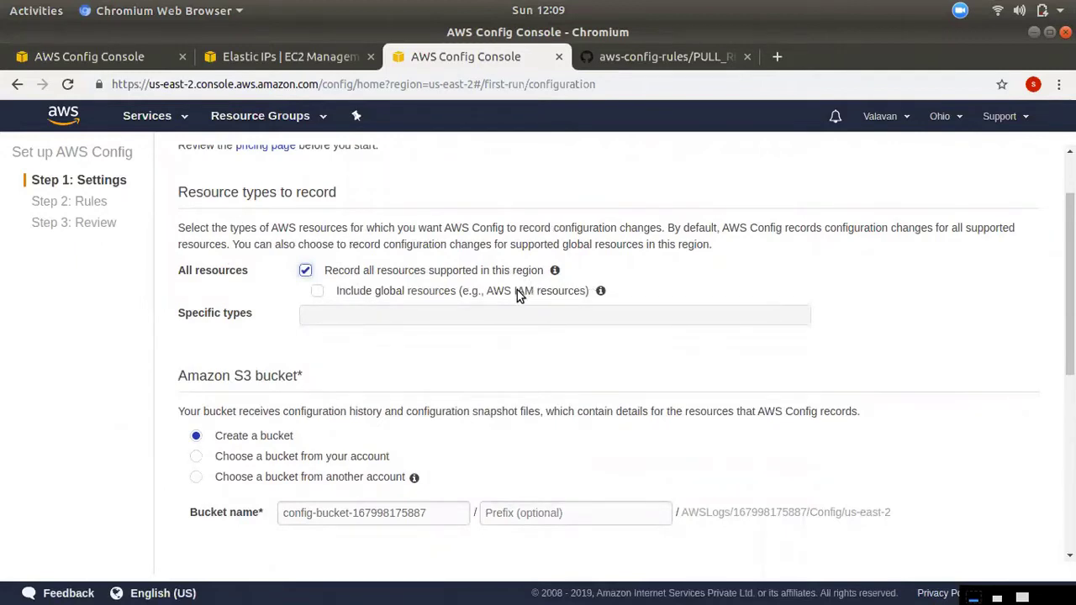
- Try the S3 bucket options for a bucket from your account and from another account, and return to creating a bucket
{"action": "scroll", "coordinate": [547, 409], "scroll_direction": "down", "scroll_amount": 3}
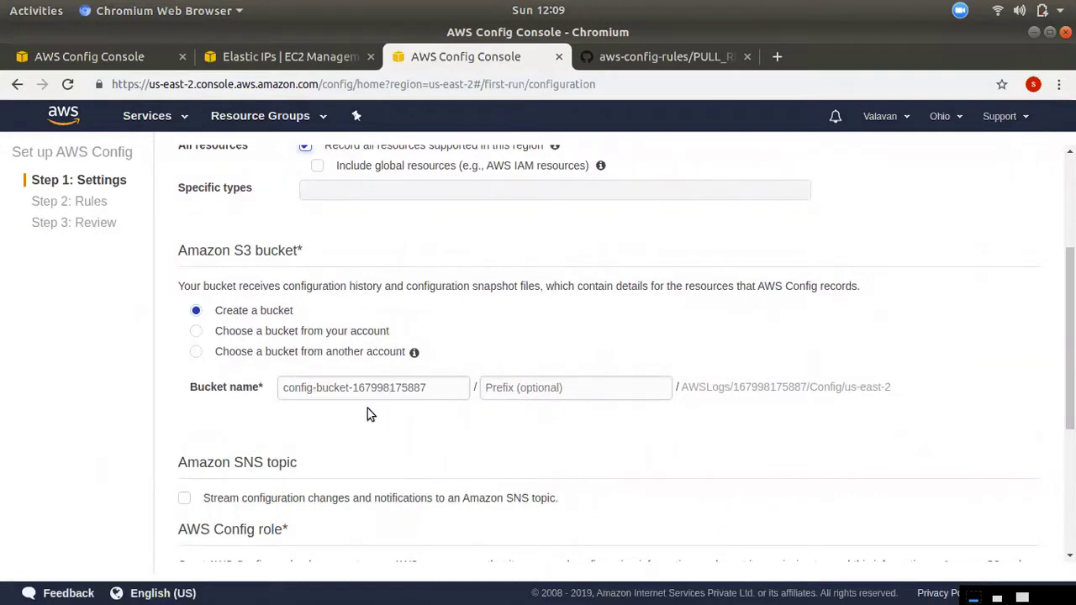
{"action": "left_click_drag", "start_coordinate": [428, 388], "coordinate": [364, 389]}
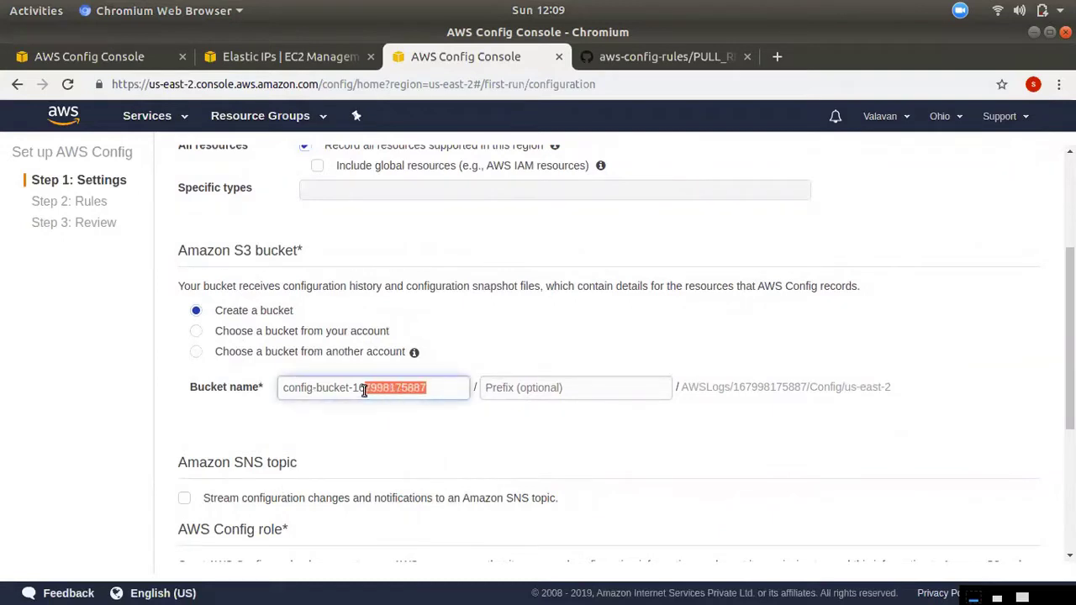
{"action": "left_click", "coordinate": [316, 390]}
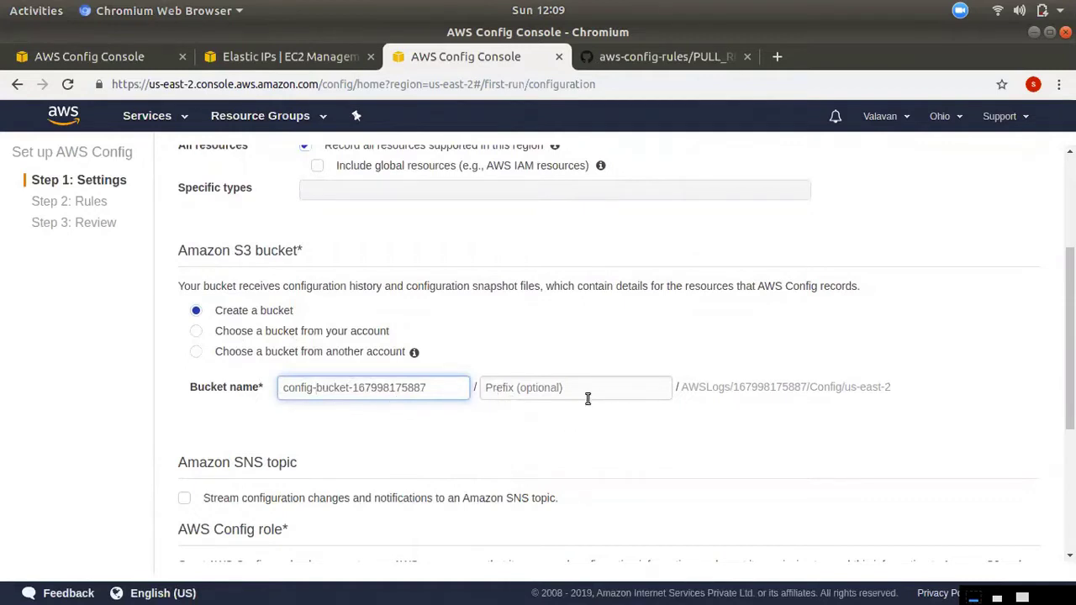
{"action": "left_click", "coordinate": [230, 332]}
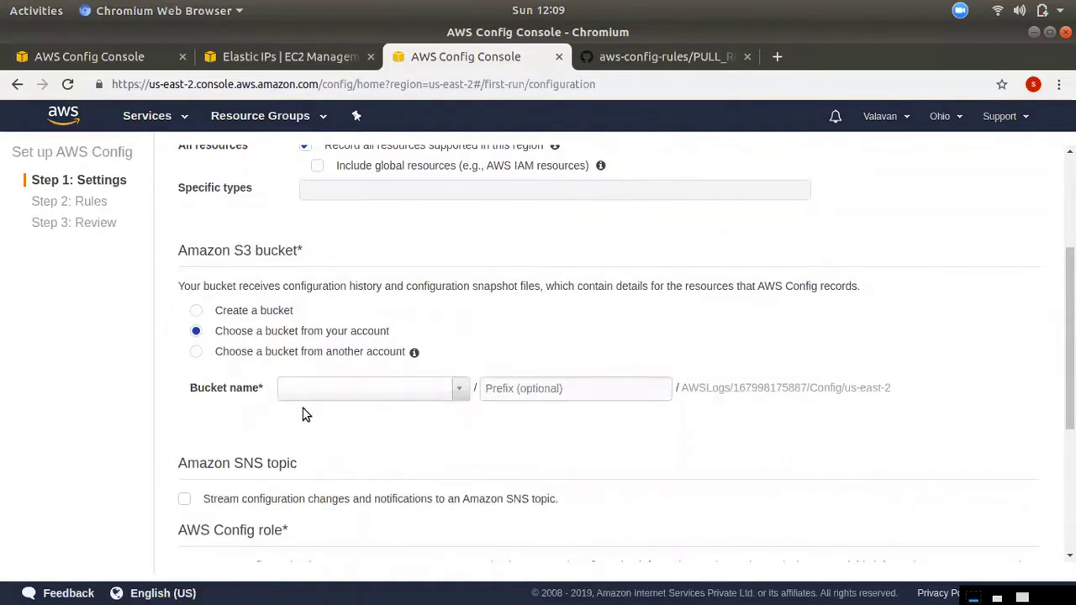
{"action": "left_click", "coordinate": [426, 387]}
{"action": "left_click", "coordinate": [413, 386]}
{"action": "left_click", "coordinate": [341, 356]}
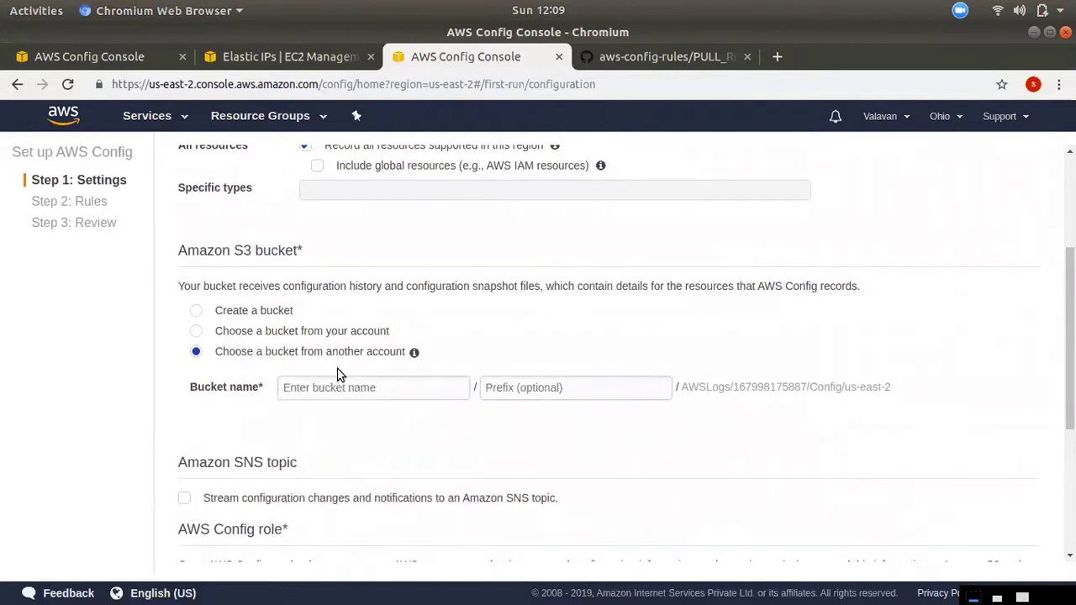
{"action": "left_click", "coordinate": [411, 395]}
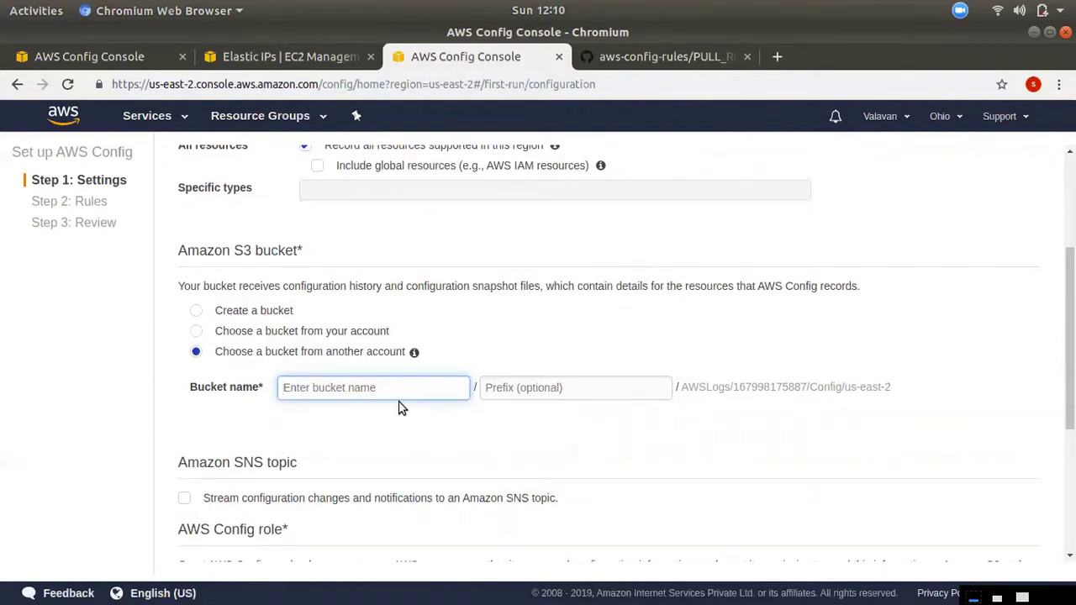
{"action": "left_click", "coordinate": [269, 317]}
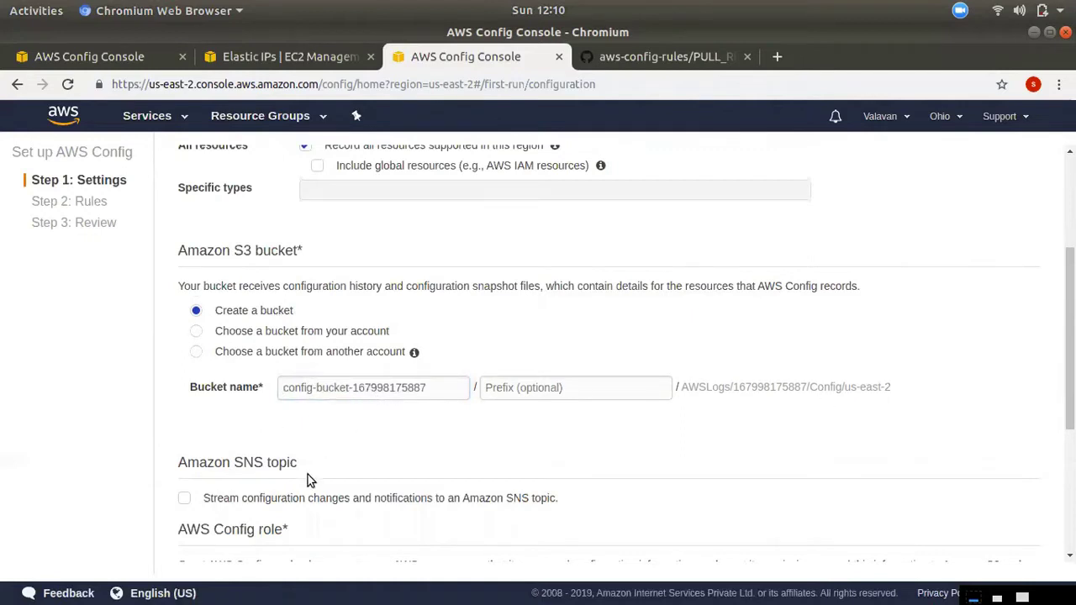
- Try streaming configuration changes to an Amazon SNS topic from your account, and switch the streaming off again
{"action": "scroll", "coordinate": [376, 292], "scroll_direction": "down", "scroll_amount": 2}
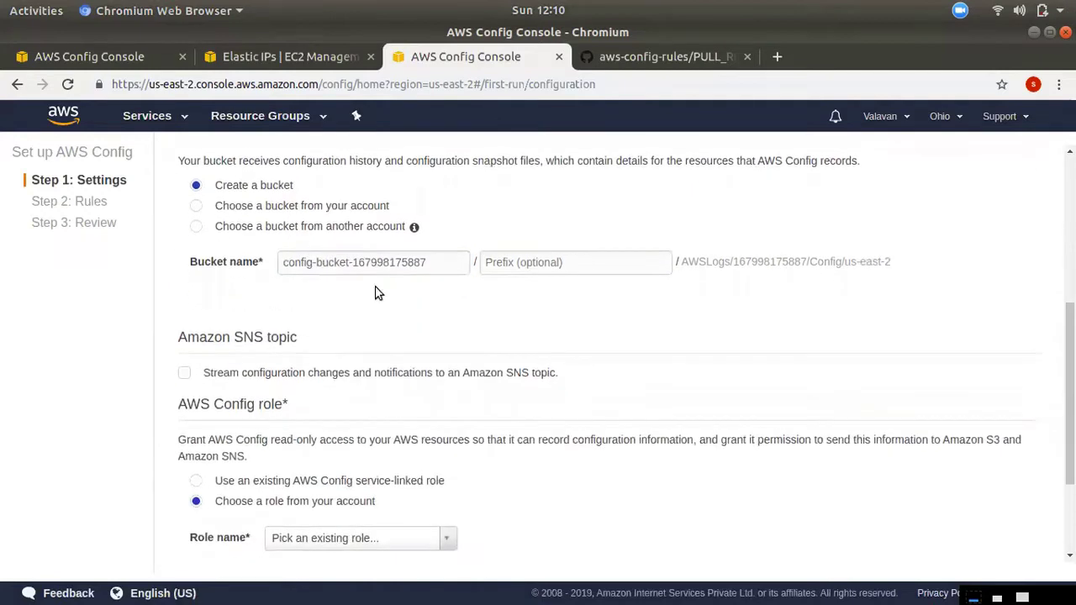
{"action": "left_click", "coordinate": [261, 380]}
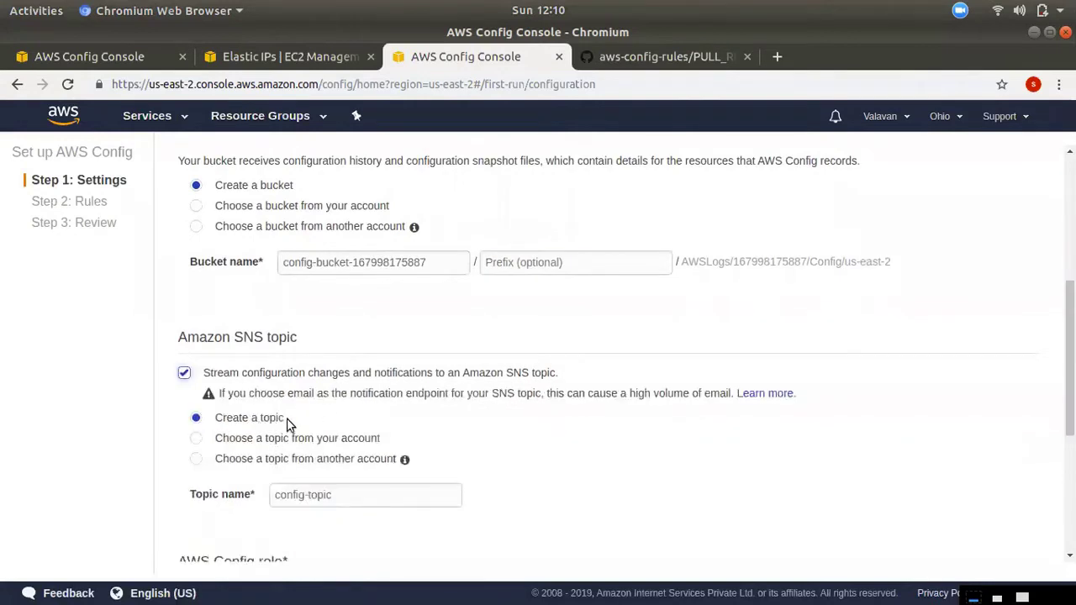
{"action": "left_click", "coordinate": [252, 446]}
{"action": "left_click", "coordinate": [318, 498]}
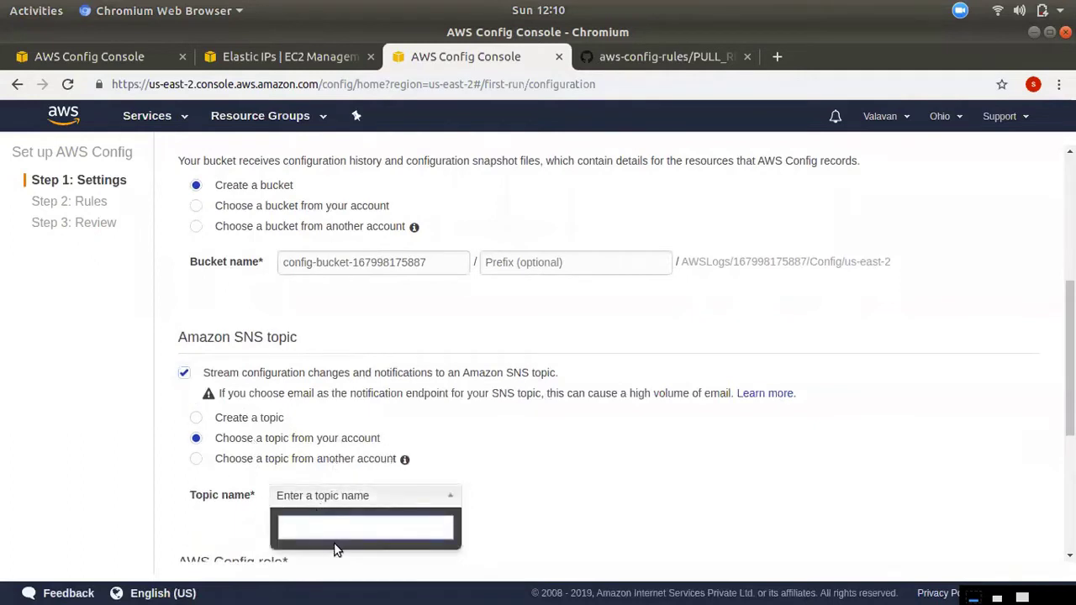
{"action": "scroll", "coordinate": [335, 550], "scroll_direction": "down", "scroll_amount": 2}
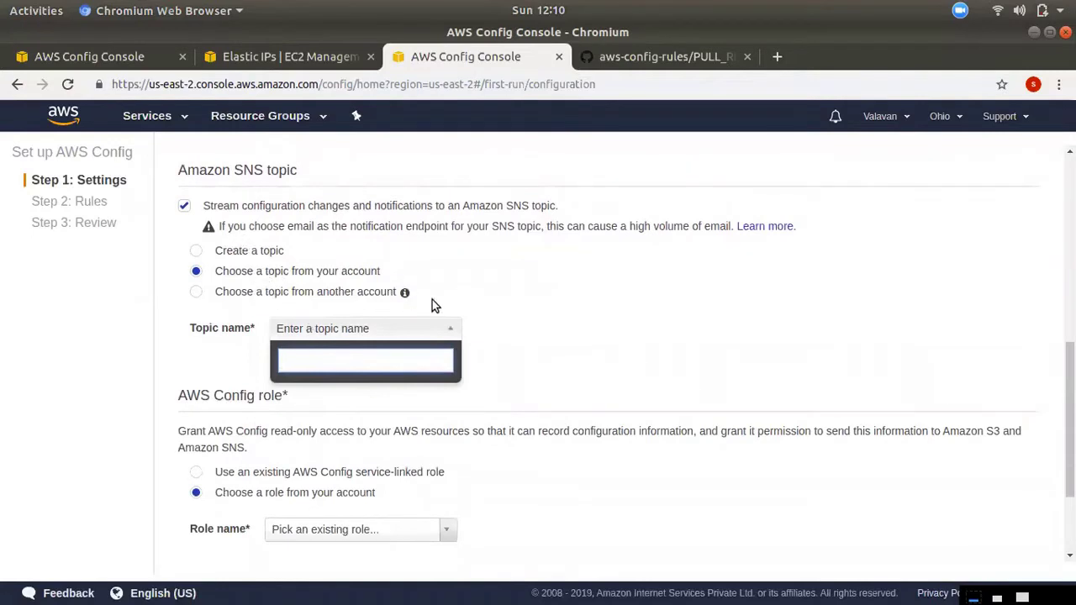
{"action": "left_click", "coordinate": [402, 335]}
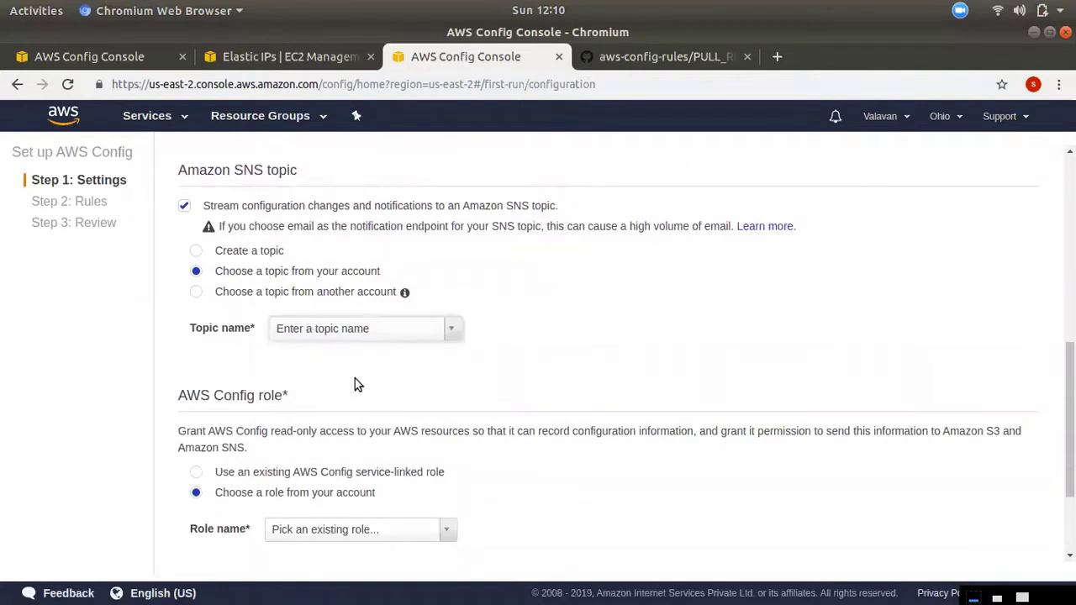
{"action": "left_click", "coordinate": [372, 328]}
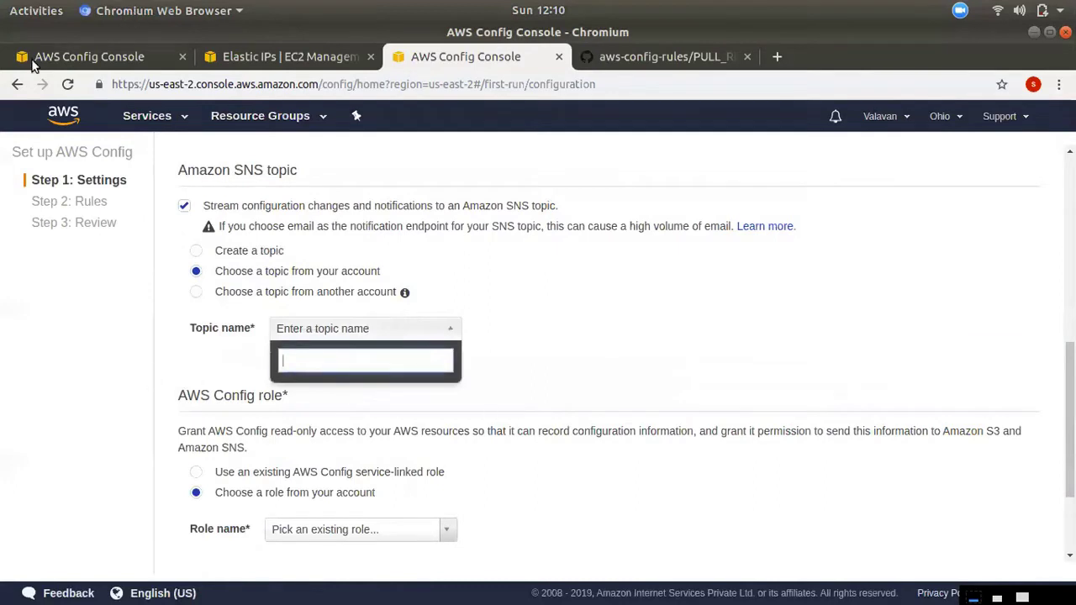
{"action": "left_click", "coordinate": [185, 207]}
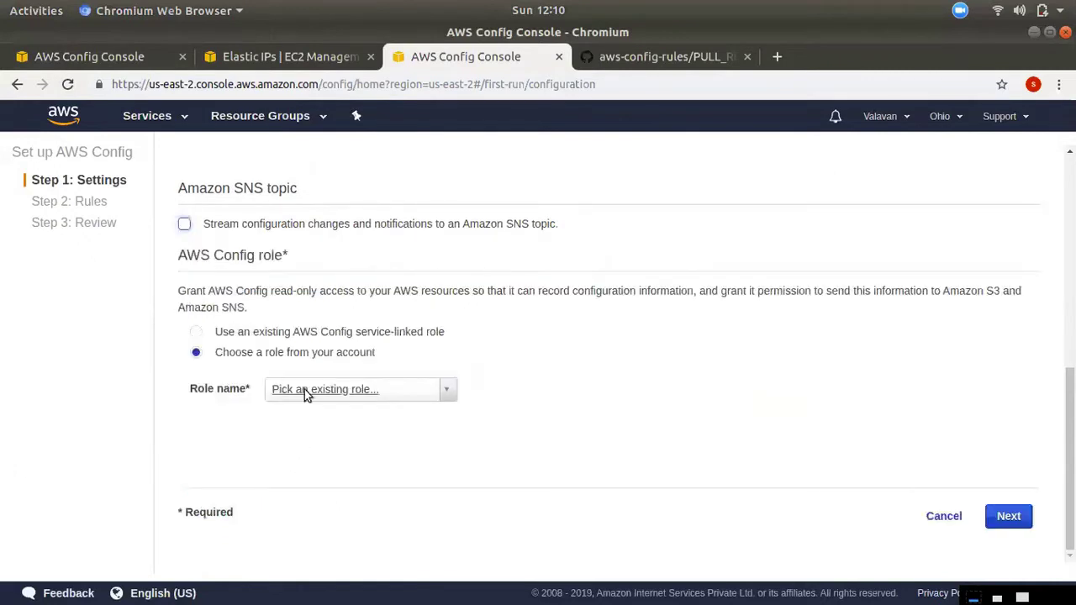
- Assign an existing AWS Config service-linked role, and review the resource recording and S3 bucket settings
{"action": "left_click", "coordinate": [340, 336]}
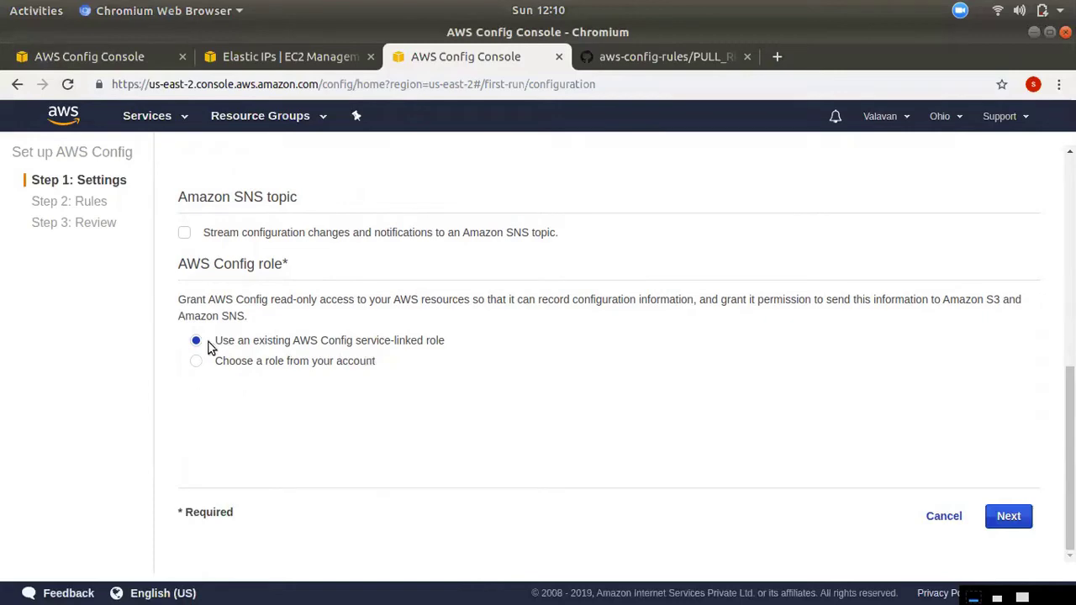
{"action": "scroll", "coordinate": [480, 389], "scroll_direction": "up", "scroll_amount": 5}
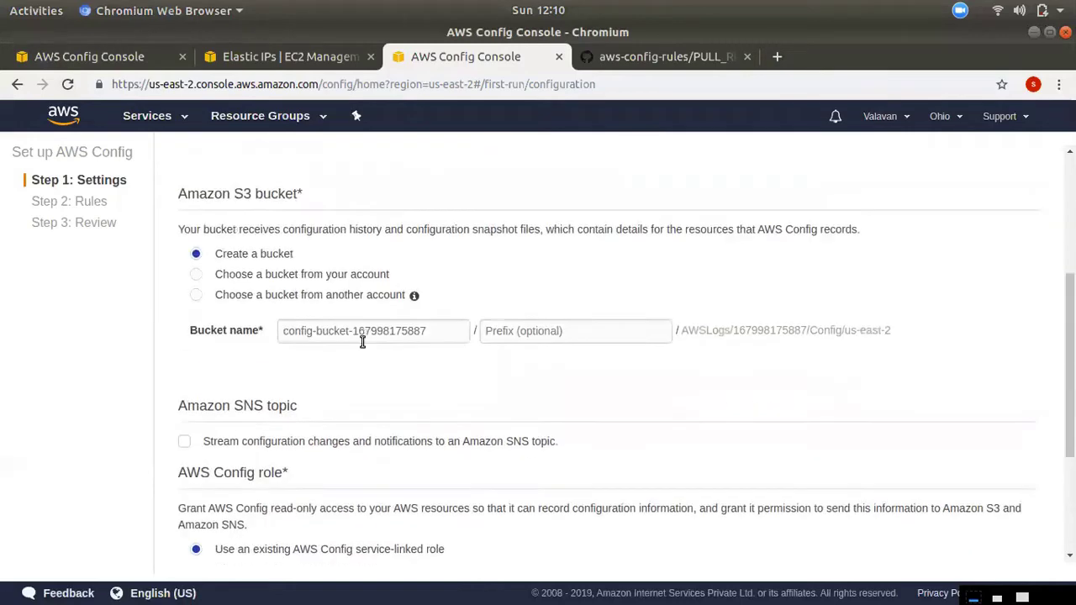
{"action": "scroll", "coordinate": [365, 339], "scroll_direction": "down", "scroll_amount": 5}
{"action": "scroll", "coordinate": [353, 337], "scroll_direction": "up", "scroll_amount": 10}
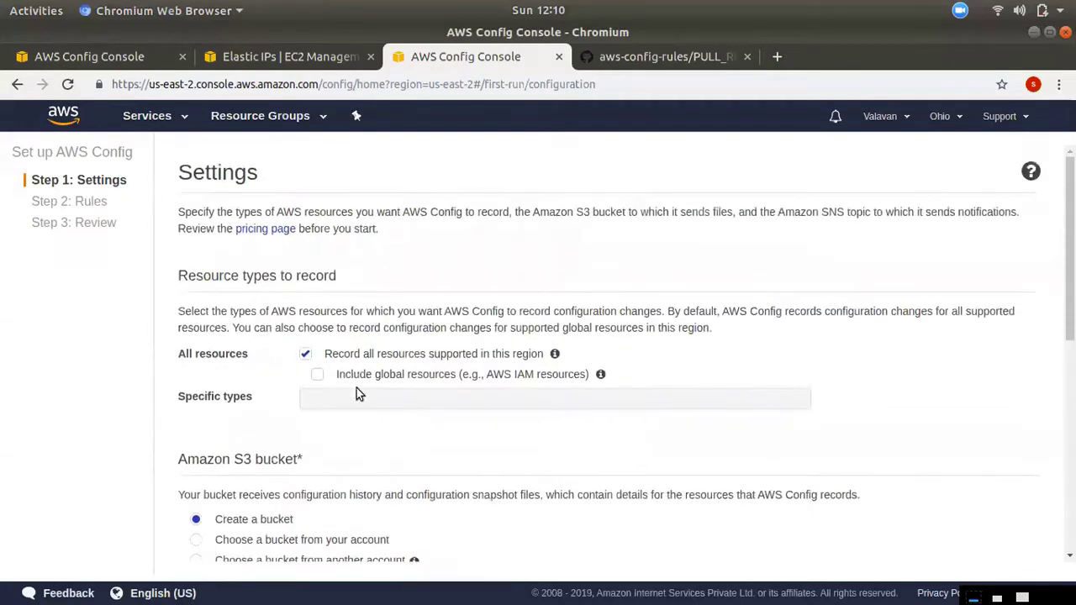
{"action": "scroll", "coordinate": [445, 424], "scroll_direction": "down", "scroll_amount": 1}
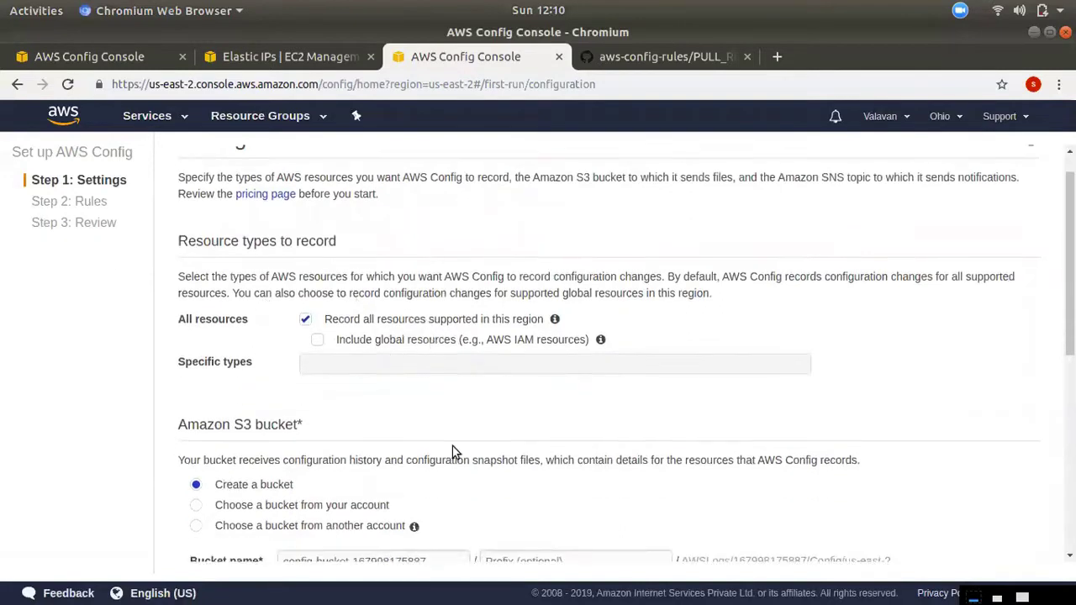
{"action": "scroll", "coordinate": [452, 452], "scroll_direction": "down", "scroll_amount": 2}
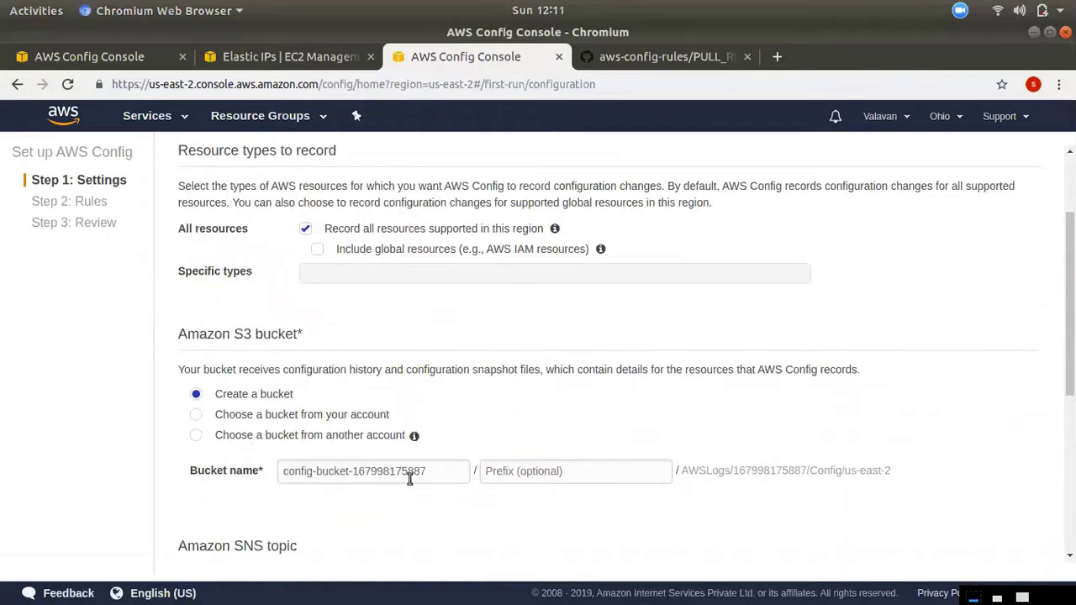
- Accept the recording, bucket and role settings, continue to the Rules step, and look through the AWS managed rules
{"action": "scroll", "coordinate": [410, 478], "scroll_direction": "down", "scroll_amount": 3}
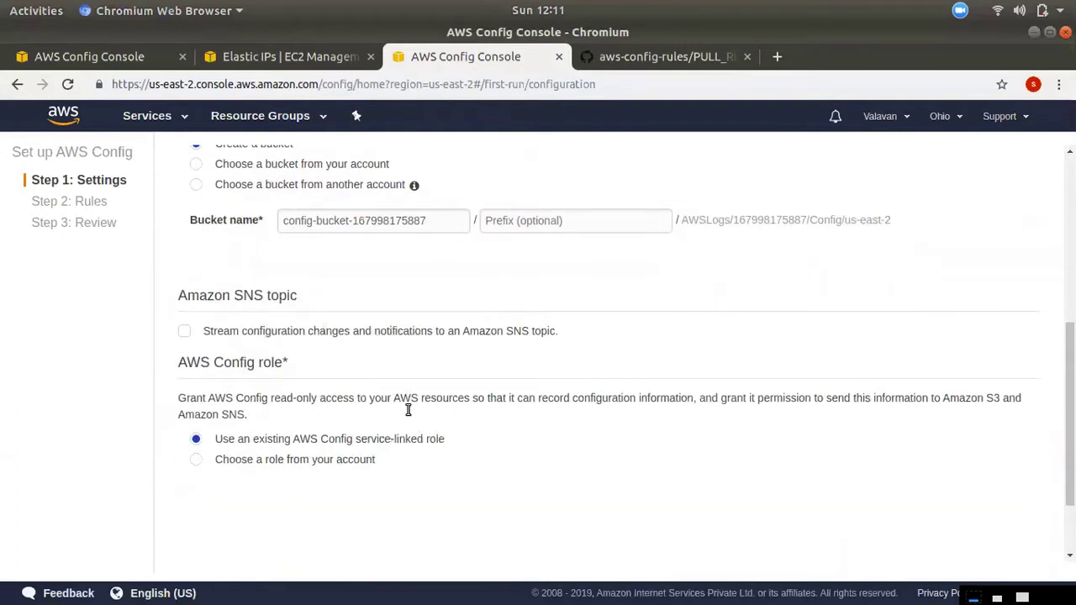
{"action": "scroll", "coordinate": [648, 497], "scroll_direction": "down", "scroll_amount": 1}
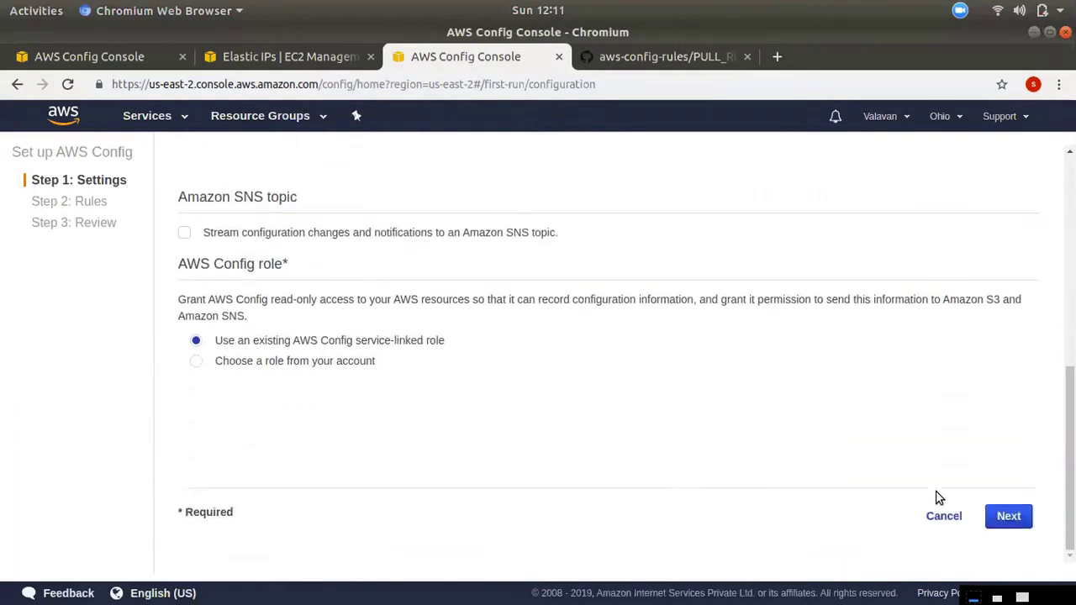
{"action": "left_click", "coordinate": [1009, 517]}
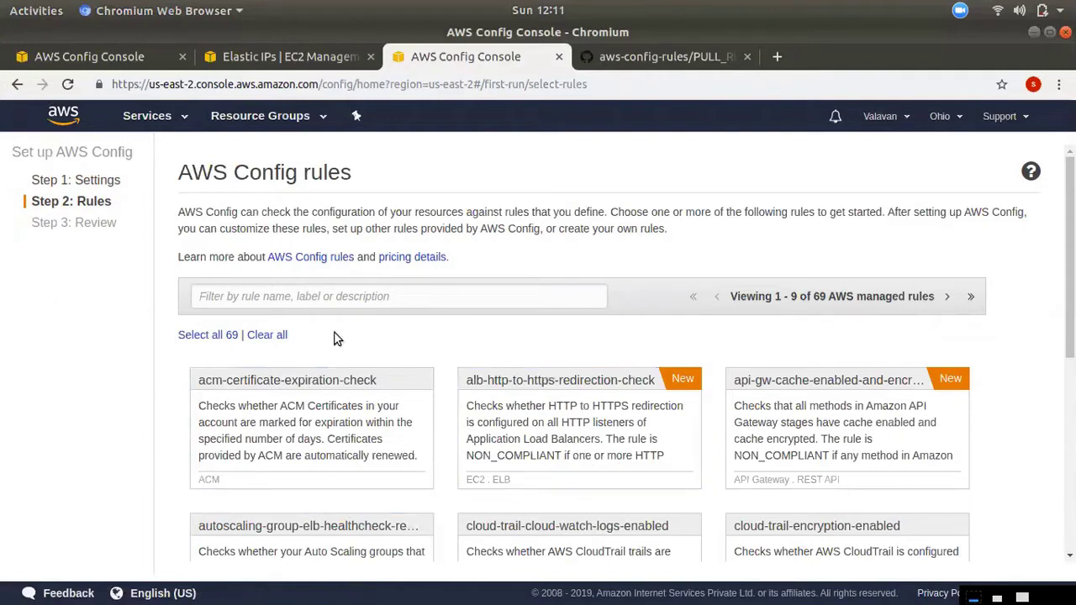
{"action": "scroll", "coordinate": [639, 363], "scroll_direction": "down", "scroll_amount": 5}
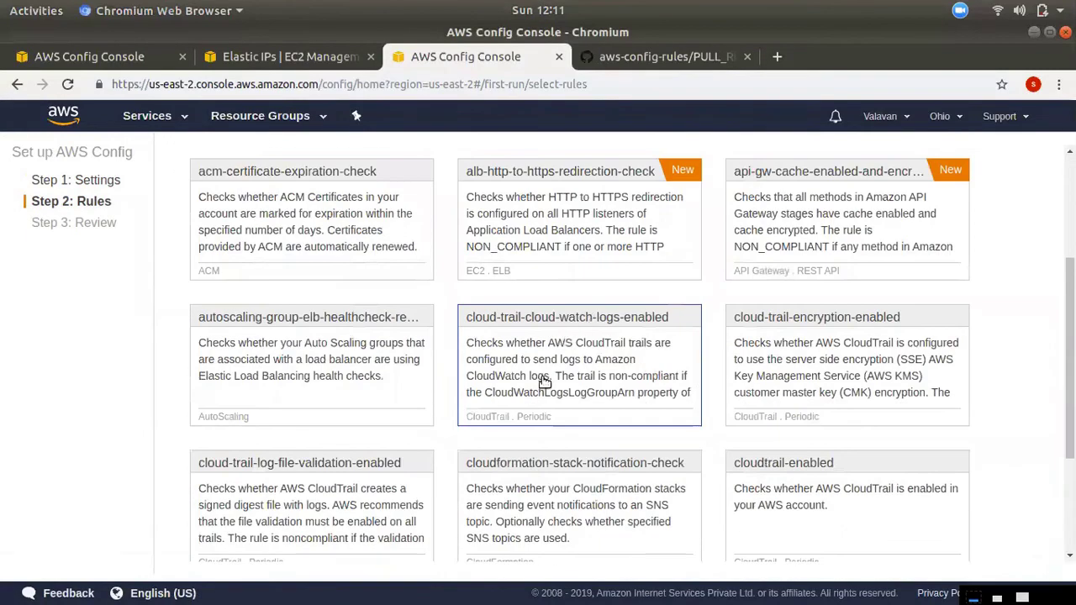
{"action": "scroll", "coordinate": [761, 252], "scroll_direction": "up", "scroll_amount": 4}
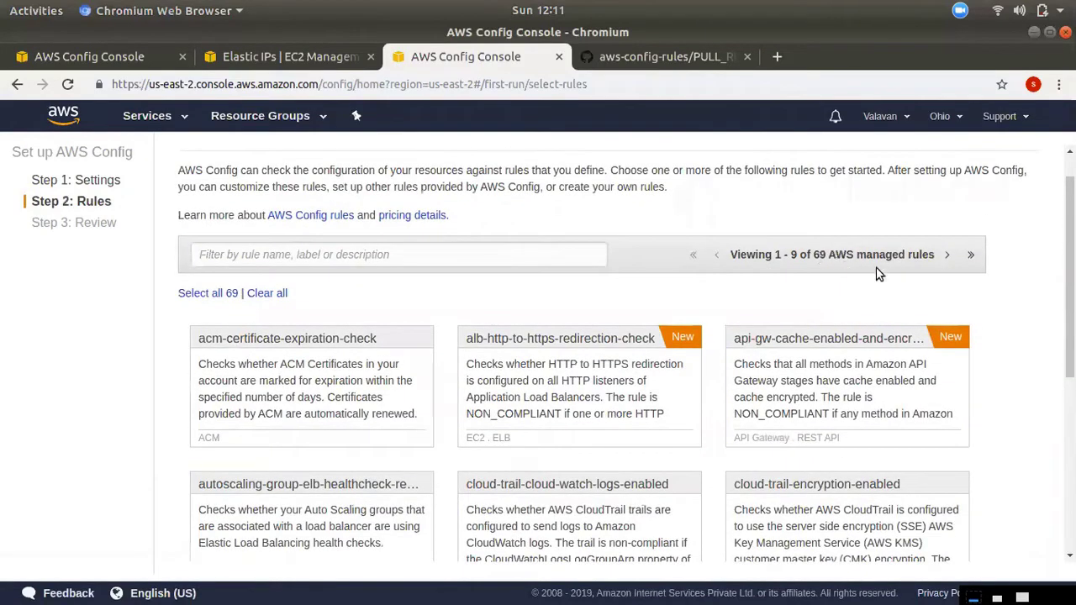
- View the awslabs aws-config-rules repository on GitHub, and return to the AWS Config setup wizard
{"action": "left_click", "coordinate": [665, 57]}
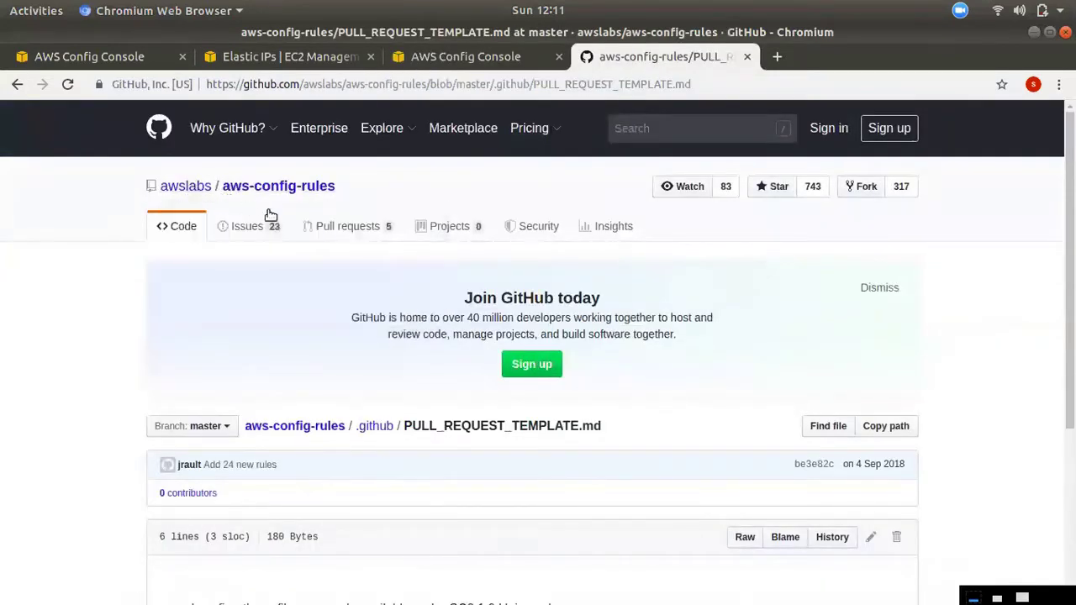
{"action": "scroll", "coordinate": [322, 252], "scroll_direction": "down", "scroll_amount": 3}
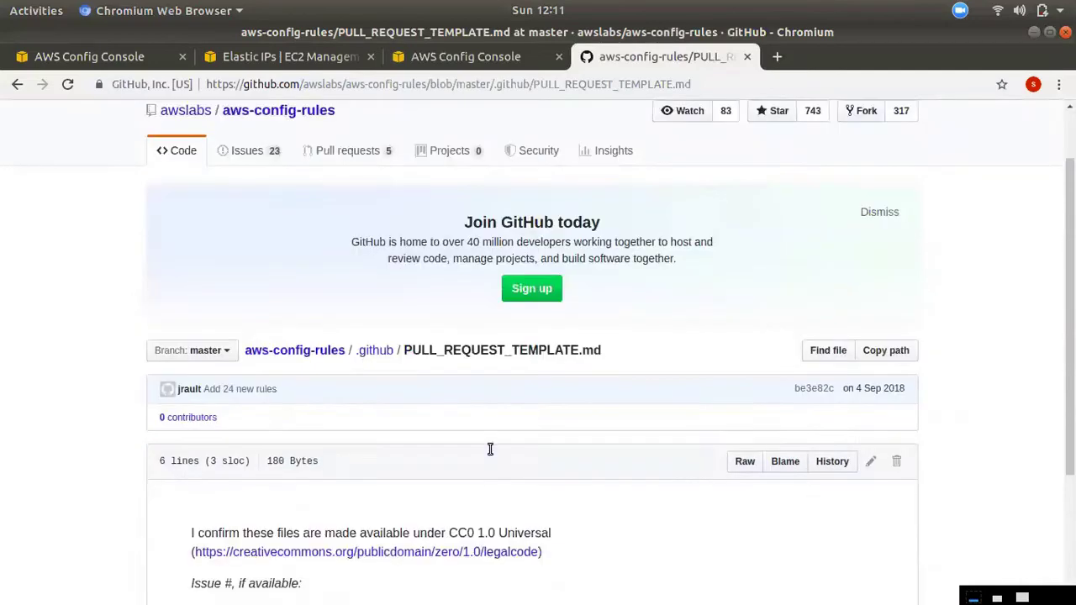
{"action": "left_click", "coordinate": [483, 56]}
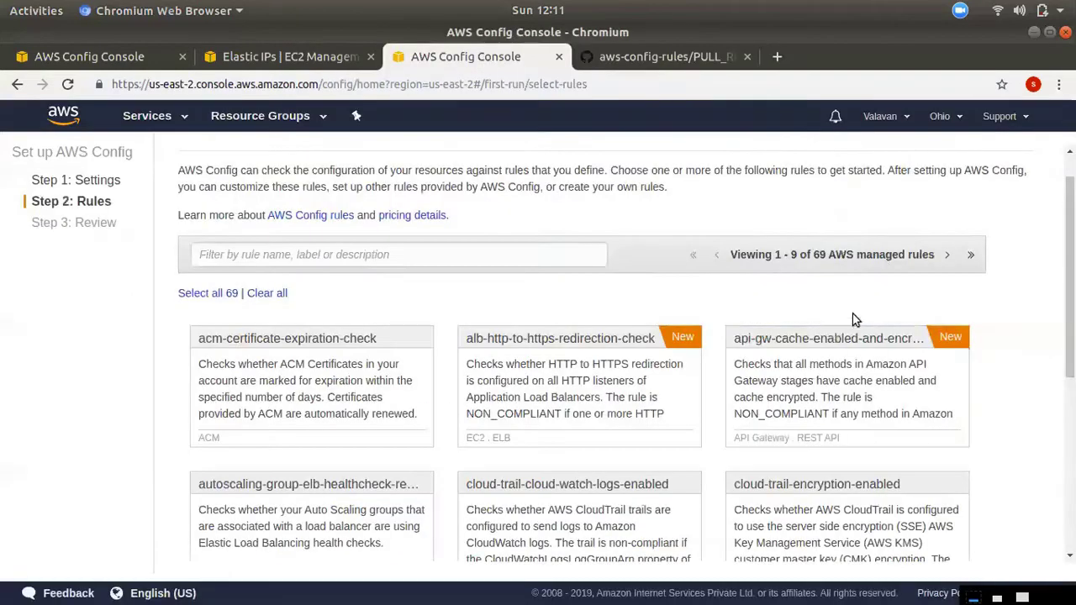
- Filter the managed rules by "ip" and by "eip" to find the eip-attached rule, and clear the filter
{"action": "left_click", "coordinate": [519, 258]}
{"action": "type", "text": "ip"}
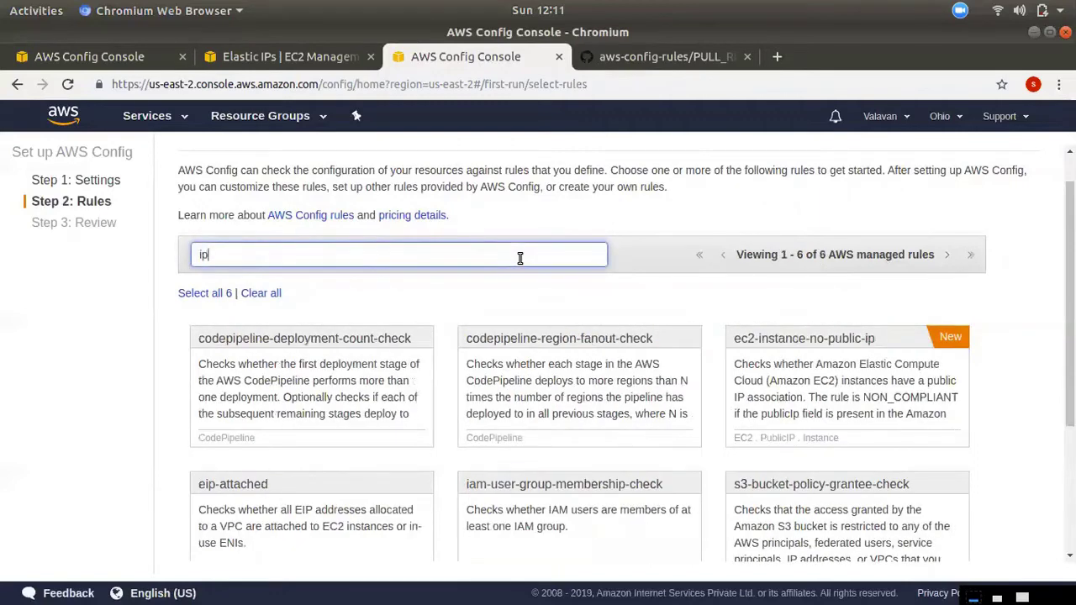
{"action": "key", "text": "BackSpace"}
{"action": "key", "text": "BackSpace"}
{"action": "type", "text": "eip"}
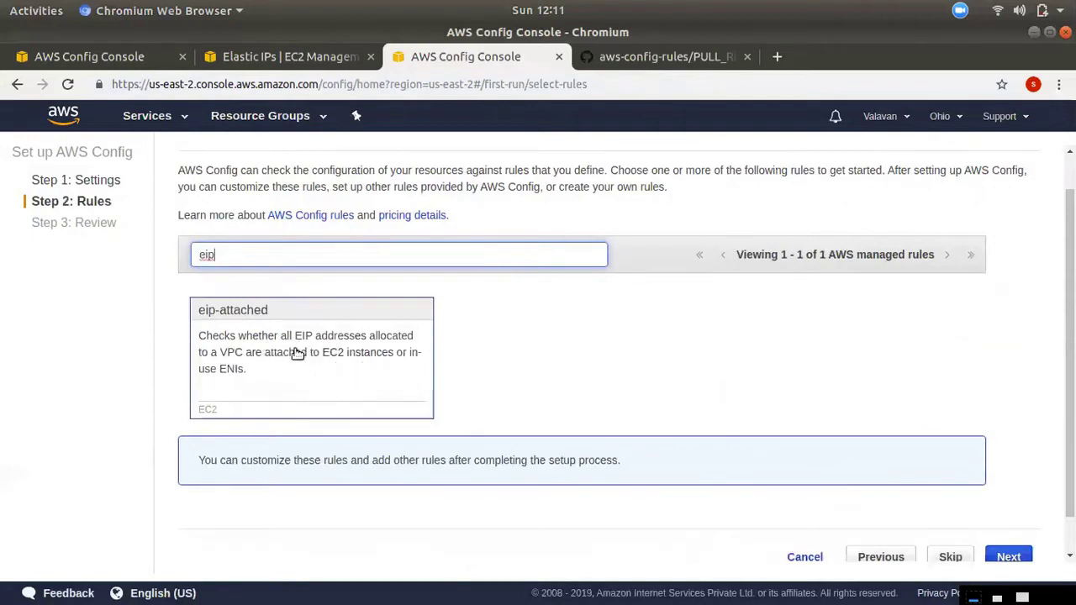
{"action": "key", "text": "ctrl+a"}
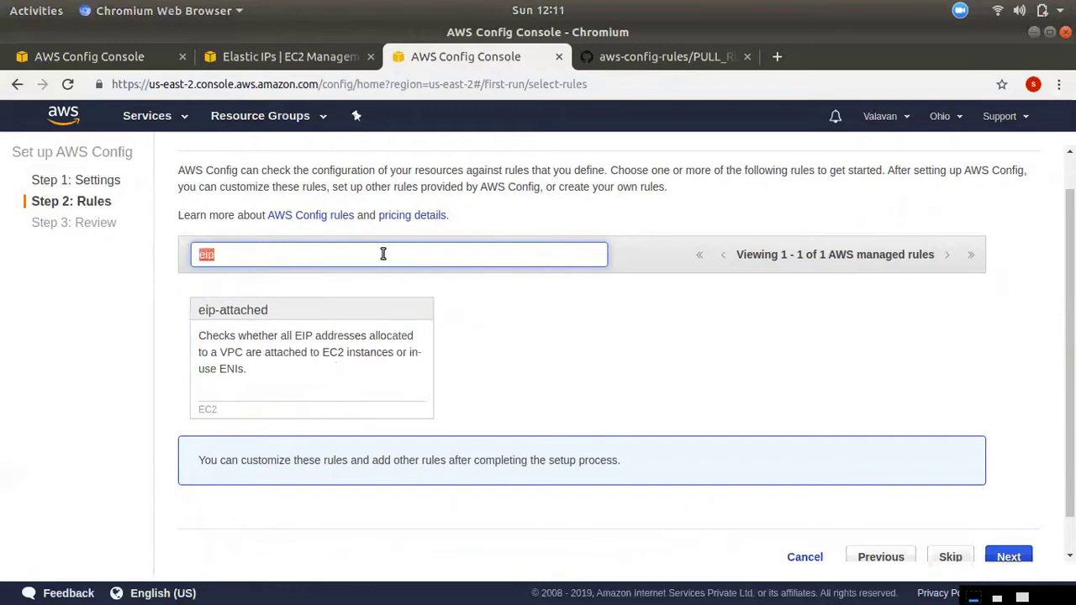
{"action": "key", "text": "BackSpace"}
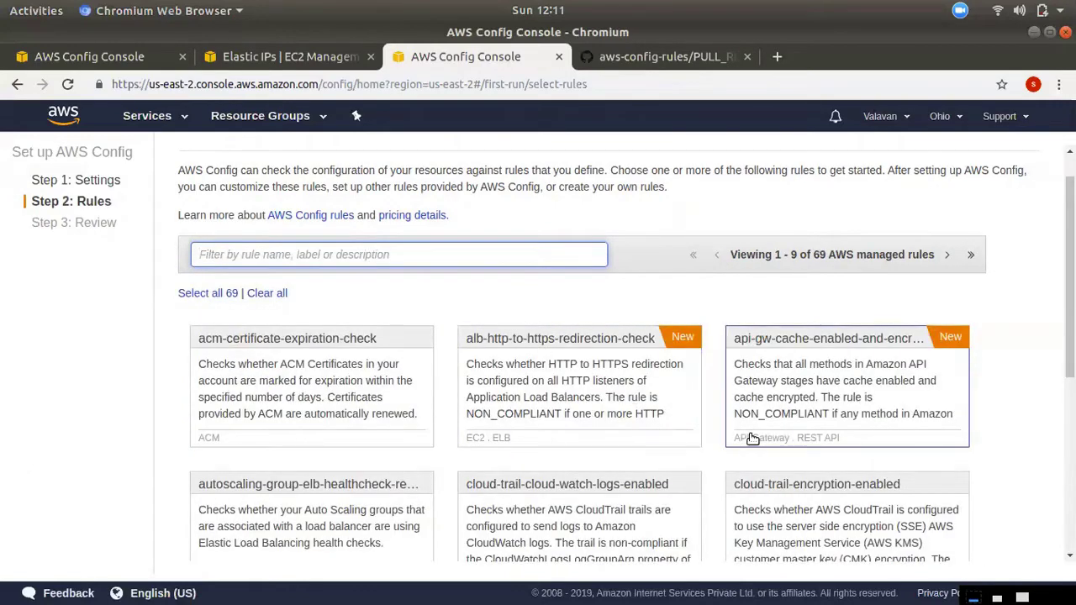
- Skip adding rules to reach the setup review, and cancel the AWS Config setup for the Ohio region
{"action": "scroll", "coordinate": [757, 446], "scroll_direction": "down", "scroll_amount": 5}
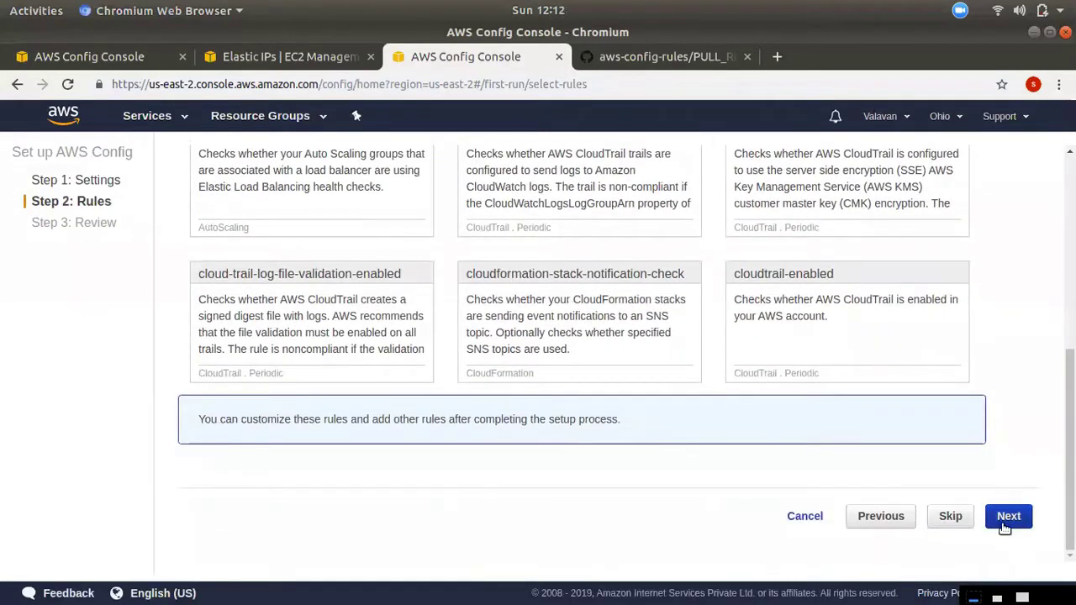
{"action": "left_click", "coordinate": [951, 516]}
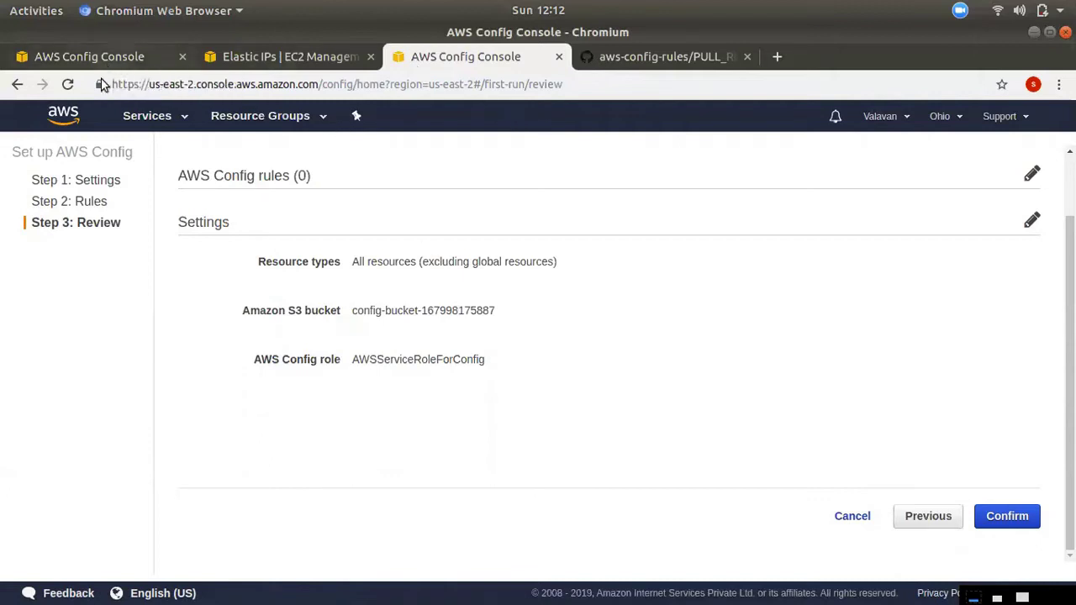
{"action": "left_click", "coordinate": [852, 518]}
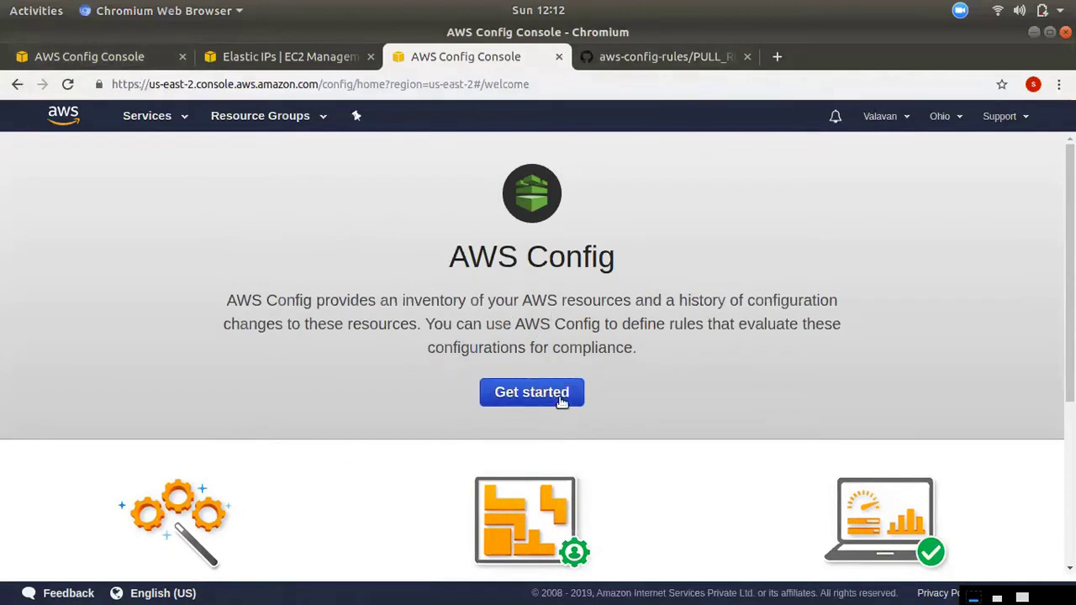
- Switch to the AWS Config console for Mumbai, and examine its rules list and the dashboard's resource inventory and compliance charts
{"action": "left_click", "coordinate": [75, 59]}
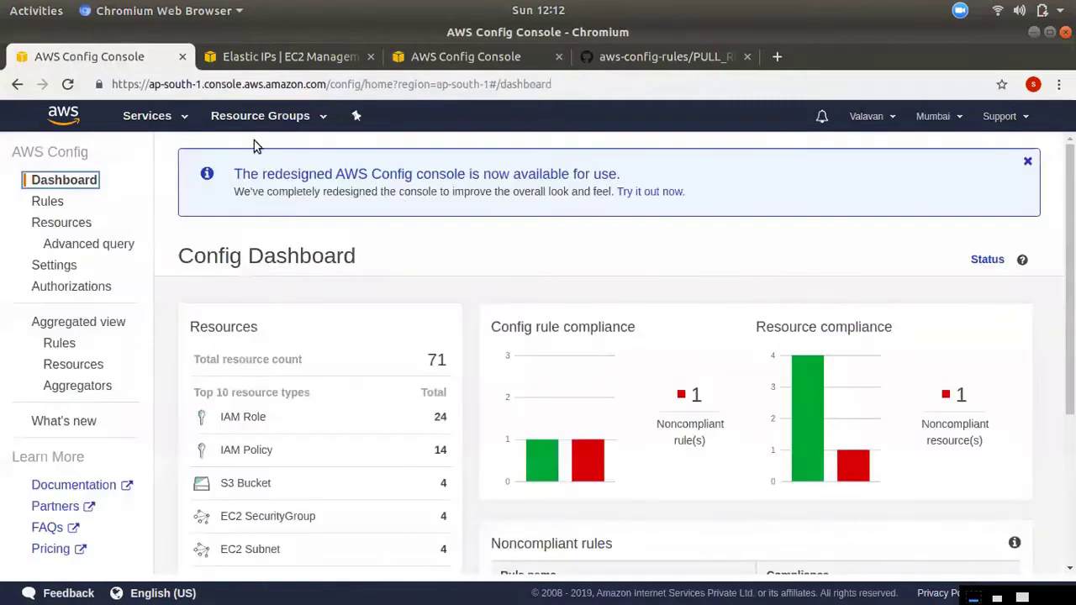
{"action": "left_click", "coordinate": [42, 201]}
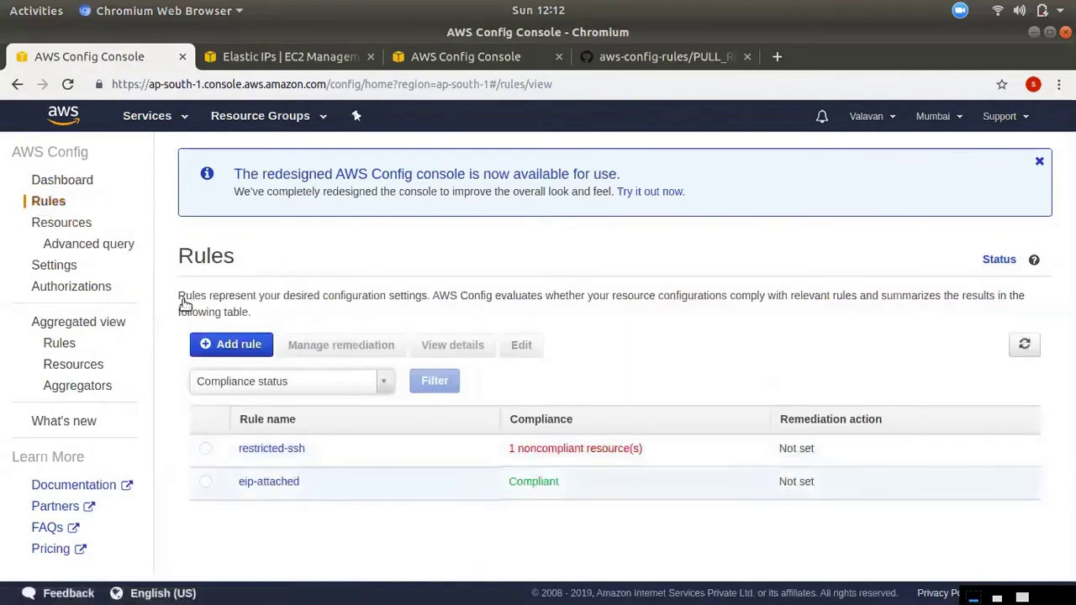
{"action": "left_click", "coordinate": [69, 183]}
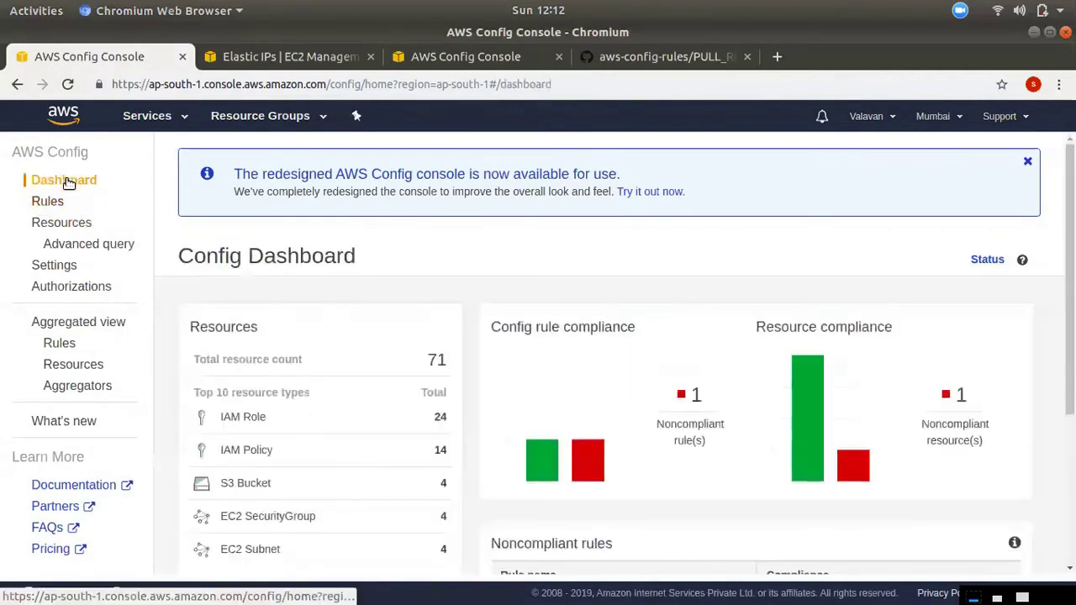
{"action": "scroll", "coordinate": [368, 308], "scroll_direction": "down", "scroll_amount": 3}
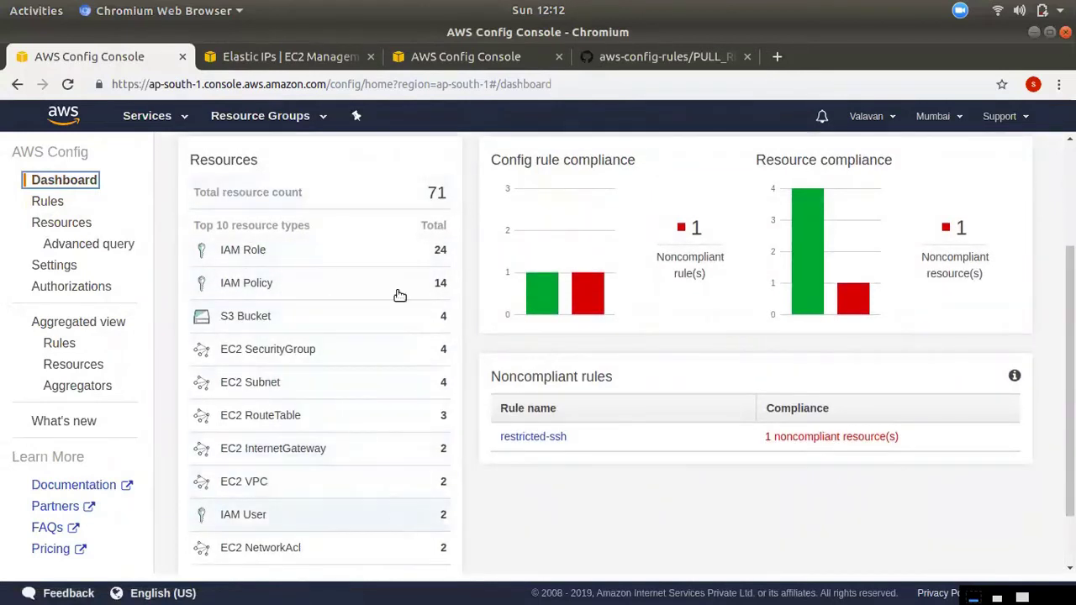
{"action": "scroll", "coordinate": [401, 442], "scroll_direction": "down", "scroll_amount": 1}
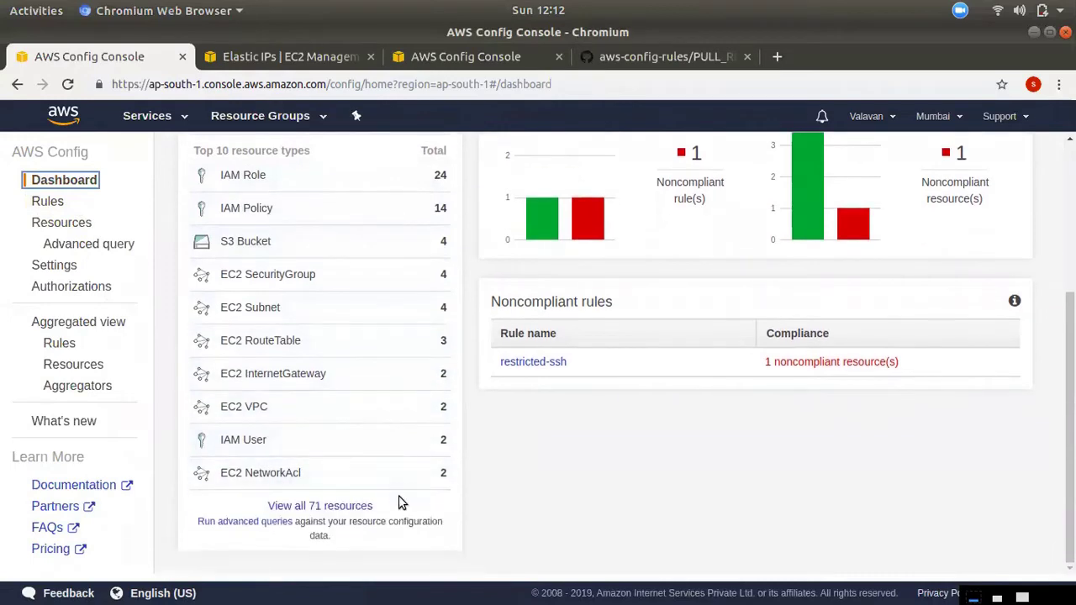
{"action": "scroll", "coordinate": [400, 503], "scroll_direction": "up", "scroll_amount": 3}
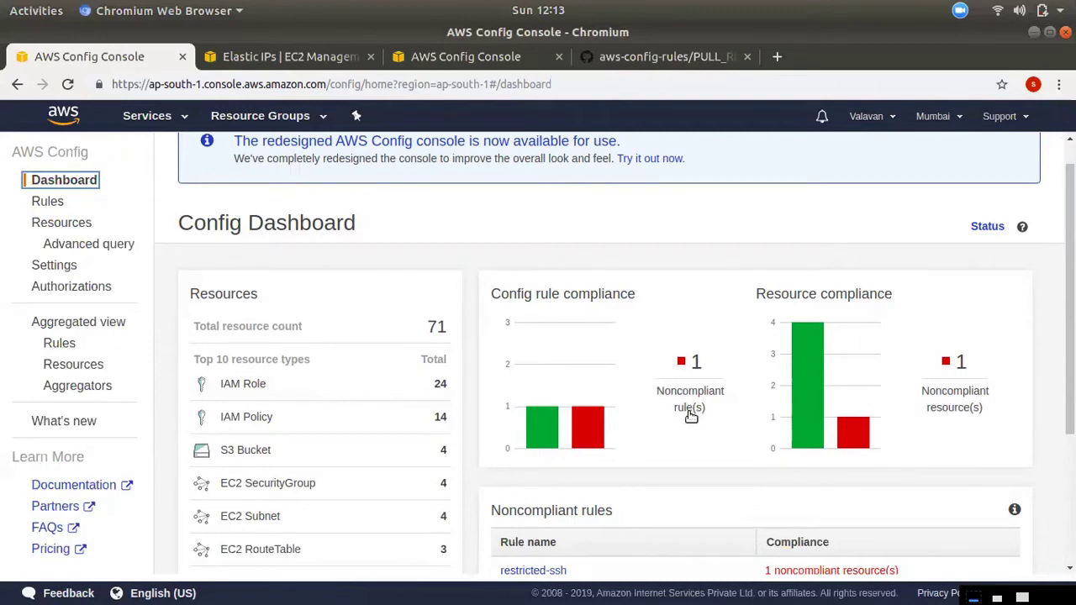
{"action": "scroll", "coordinate": [831, 471], "scroll_direction": "down", "scroll_amount": 2}
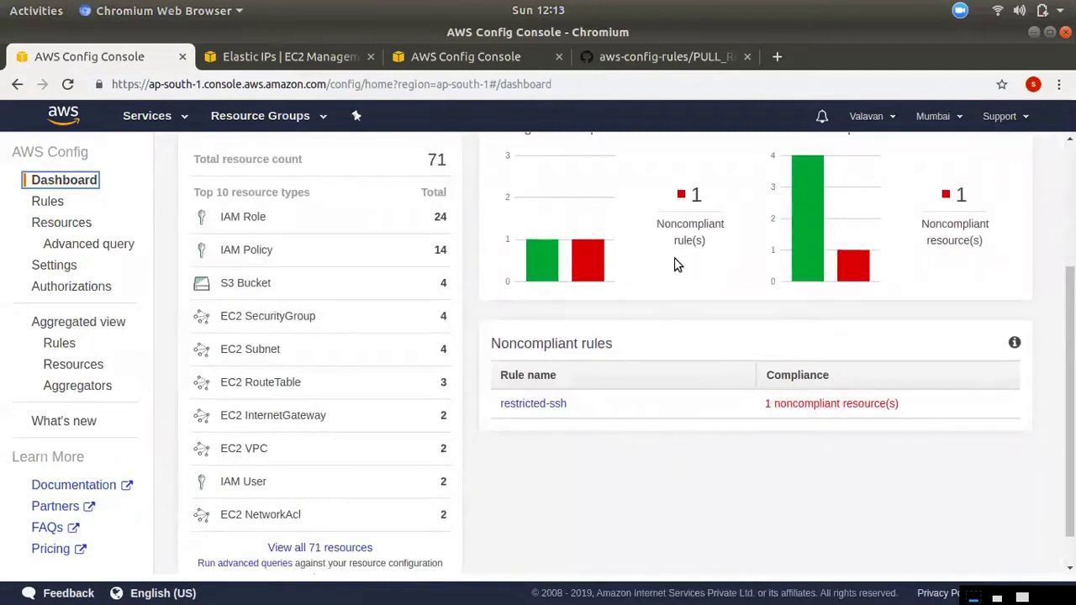
{"action": "scroll", "coordinate": [794, 337], "scroll_direction": "up", "scroll_amount": 2}
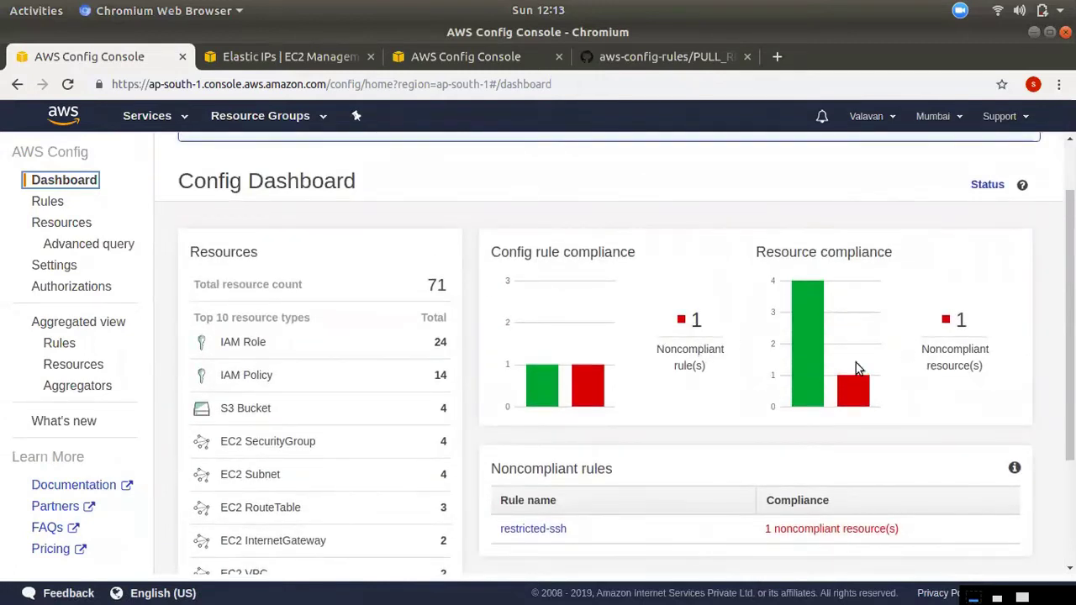
- Revisit the rules list, and look up all resources of type EC2 Instance in the resource inventory
{"action": "left_click", "coordinate": [40, 203]}
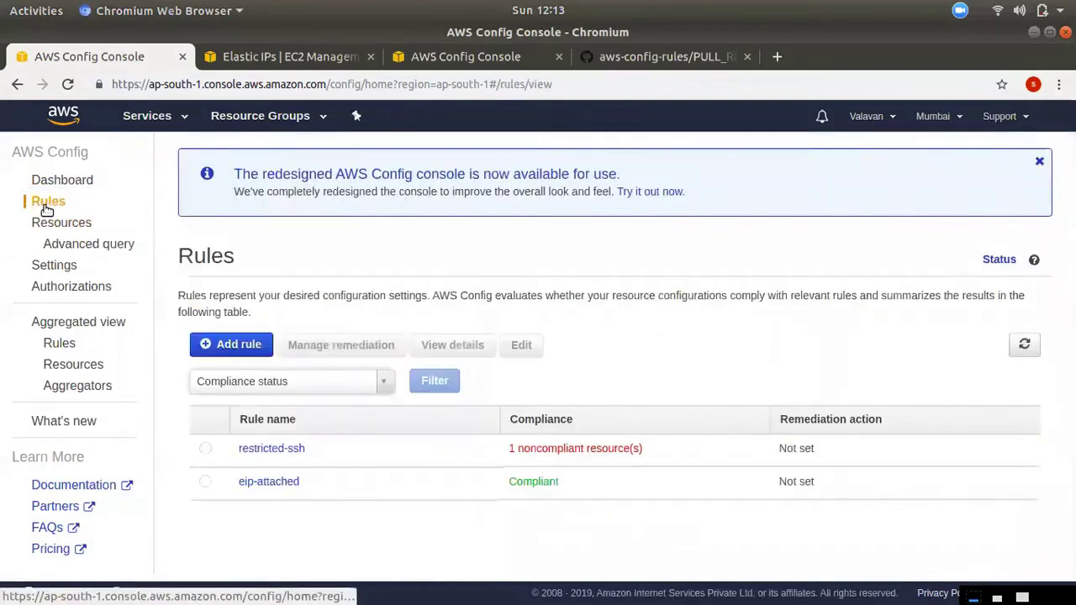
{"action": "left_click", "coordinate": [63, 226]}
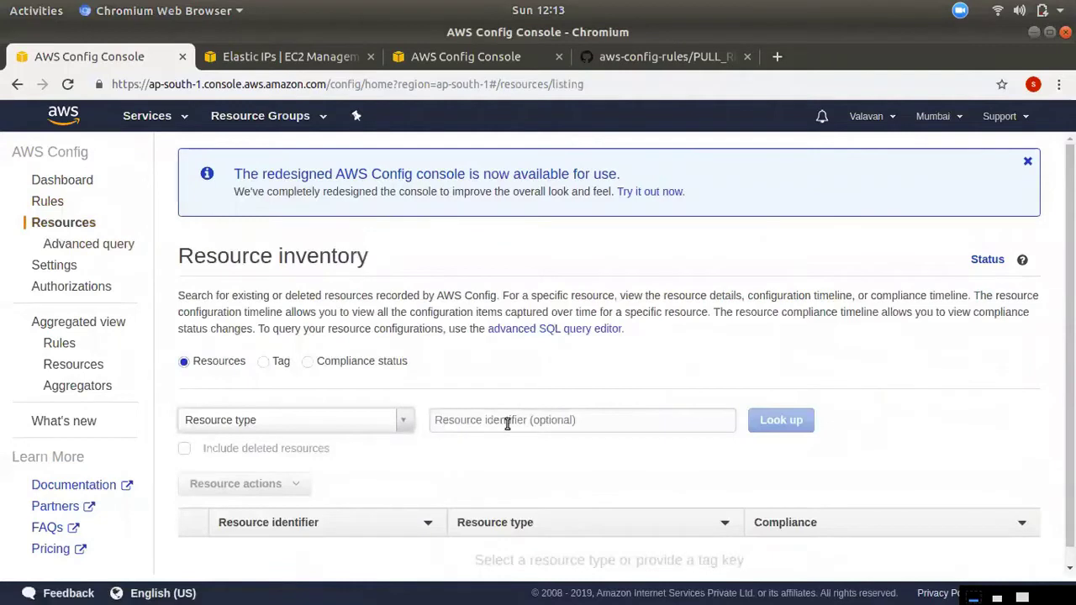
{"action": "scroll", "coordinate": [256, 383], "scroll_direction": "down", "scroll_amount": 1}
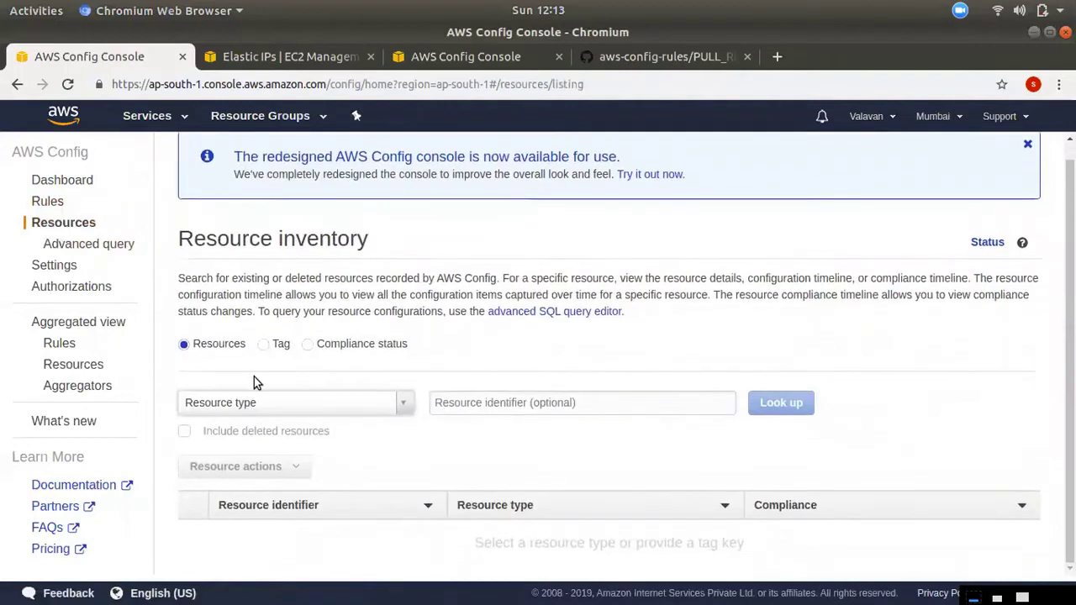
{"action": "left_click", "coordinate": [404, 407]}
{"action": "scroll", "coordinate": [337, 504], "scroll_direction": "down", "scroll_amount": 8}
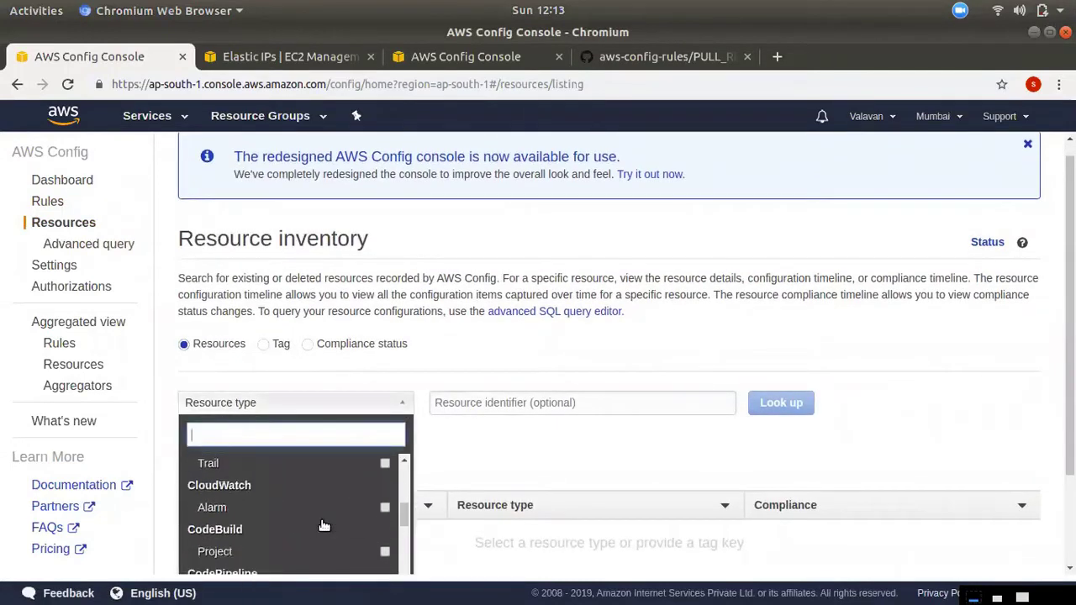
{"action": "scroll", "coordinate": [312, 544], "scroll_direction": "down", "scroll_amount": 2}
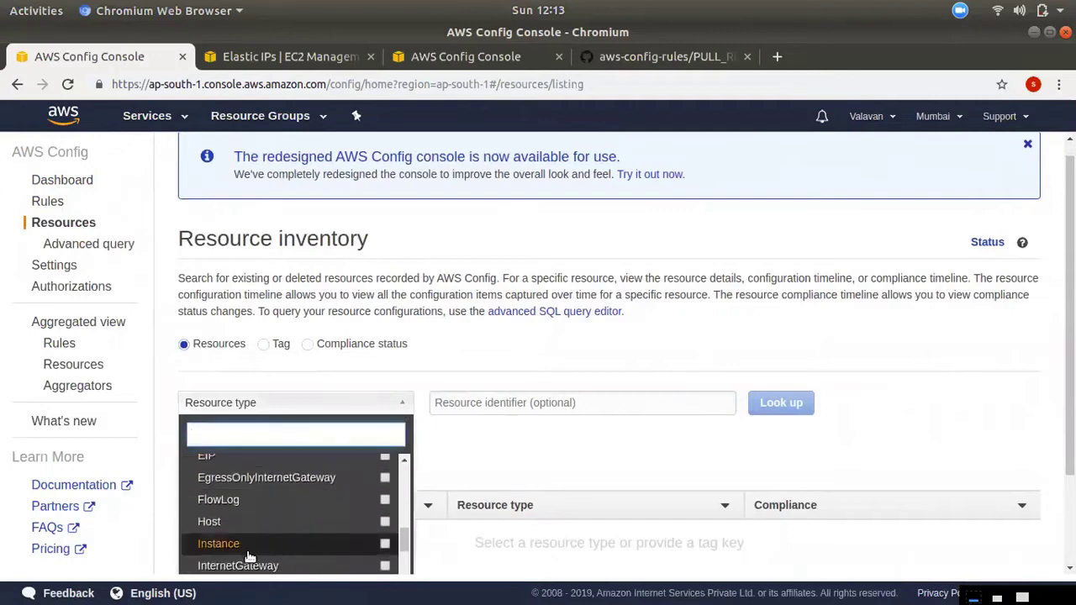
{"action": "left_click", "coordinate": [251, 555]}
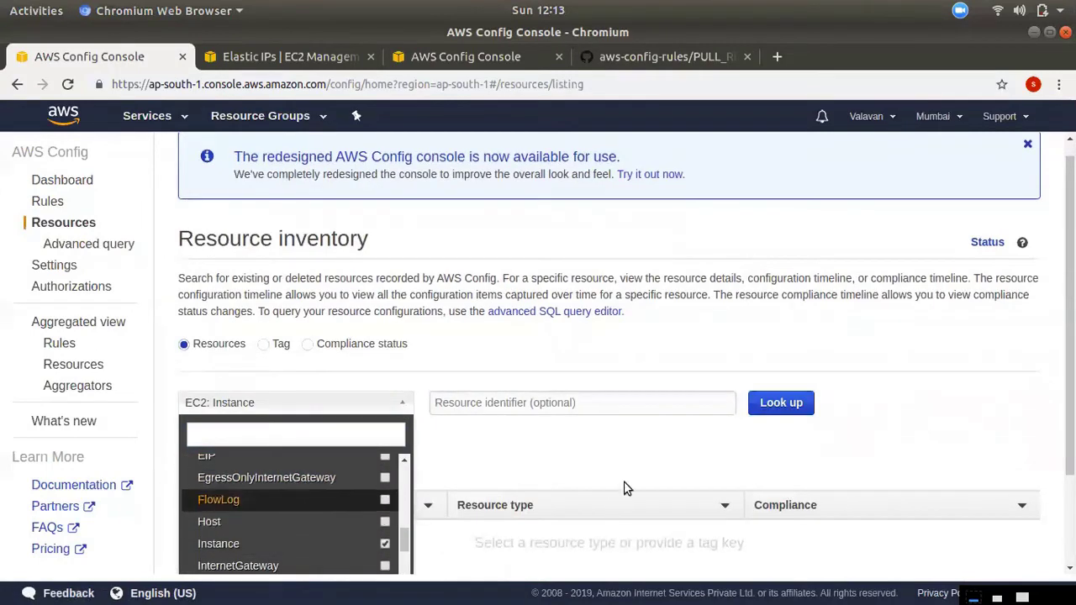
{"action": "left_click", "coordinate": [687, 443]}
{"action": "left_click", "coordinate": [559, 407]}
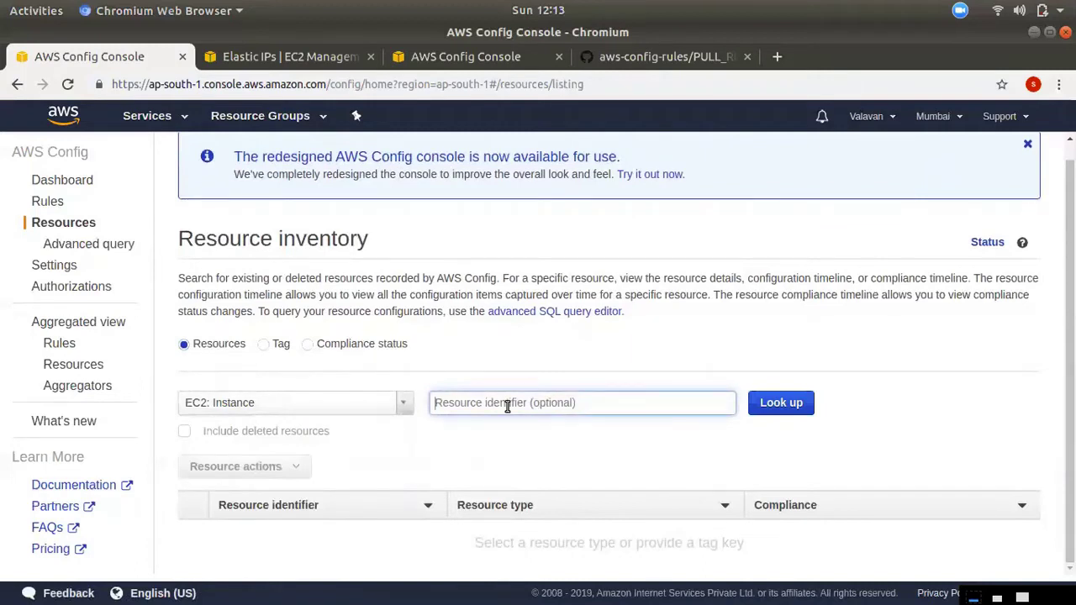
{"action": "left_click", "coordinate": [781, 402]}
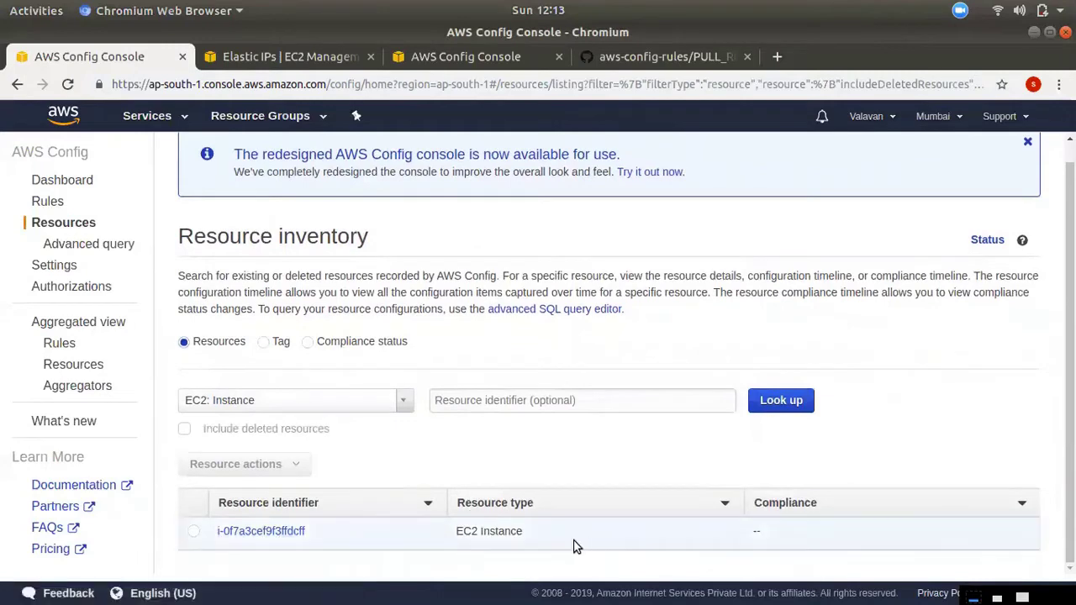
- Open the resource details of the EC2 instance and review its configuration and applied rules
{"action": "left_click", "coordinate": [268, 534]}
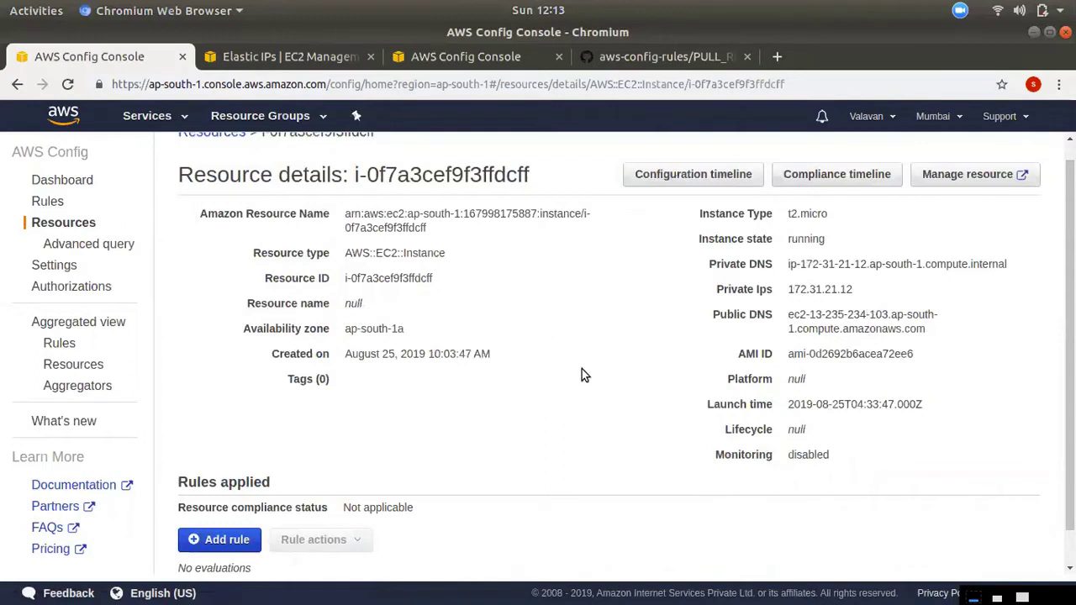
{"action": "scroll", "coordinate": [582, 370], "scroll_direction": "down", "scroll_amount": 1}
{"action": "scroll", "coordinate": [584, 373], "scroll_direction": "up", "scroll_amount": 2}
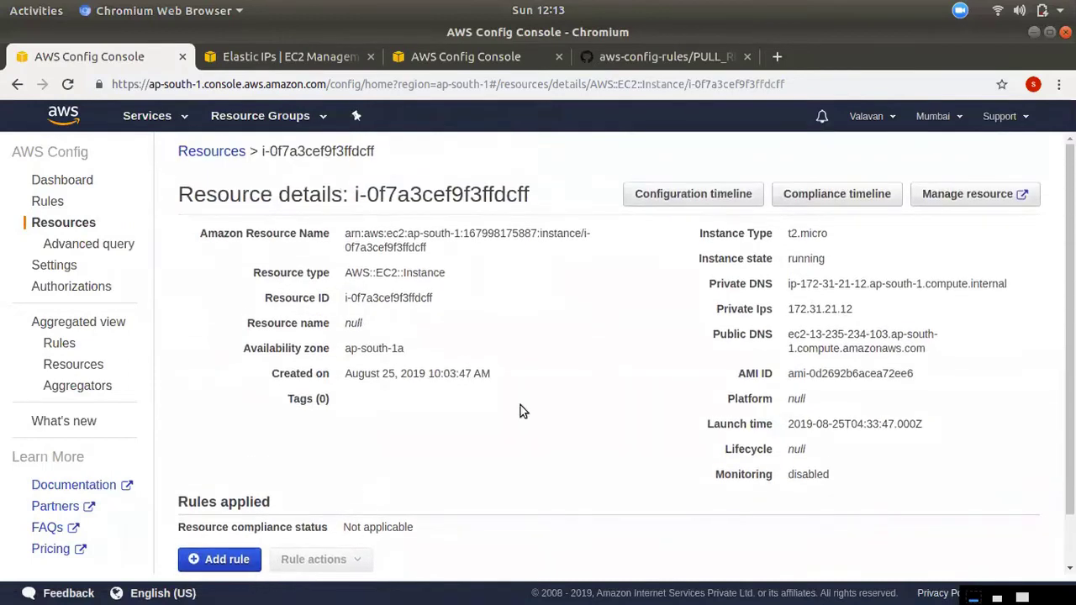
- Open the EC2 instance's configuration timeline and examine the configuration changes recorded on August 25, 2019 at 11:47:05 AM
{"action": "left_click", "coordinate": [704, 197]}
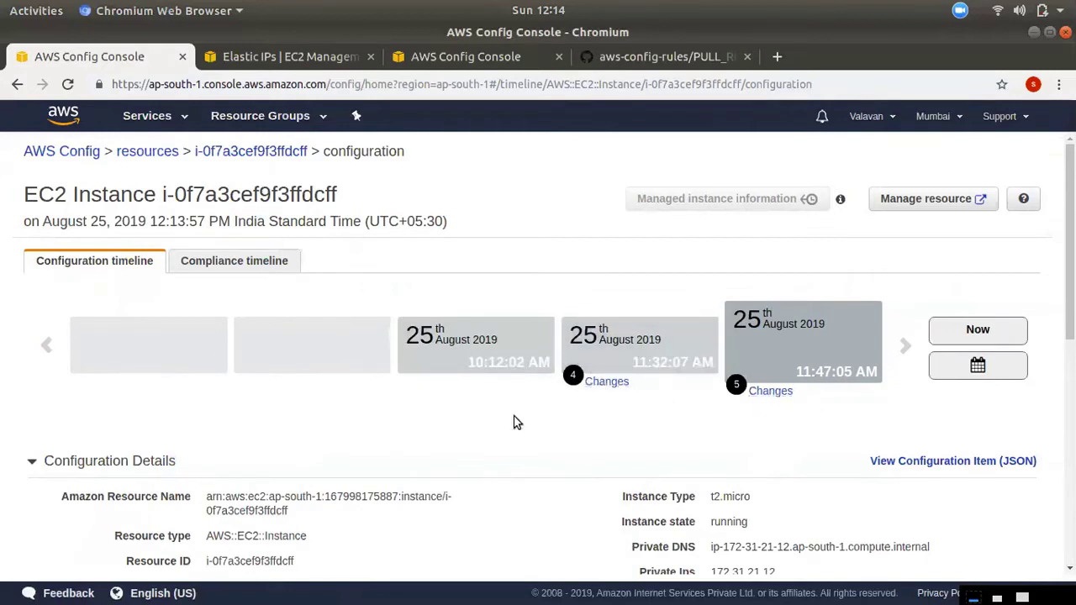
{"action": "scroll", "coordinate": [510, 437], "scroll_direction": "down", "scroll_amount": 6}
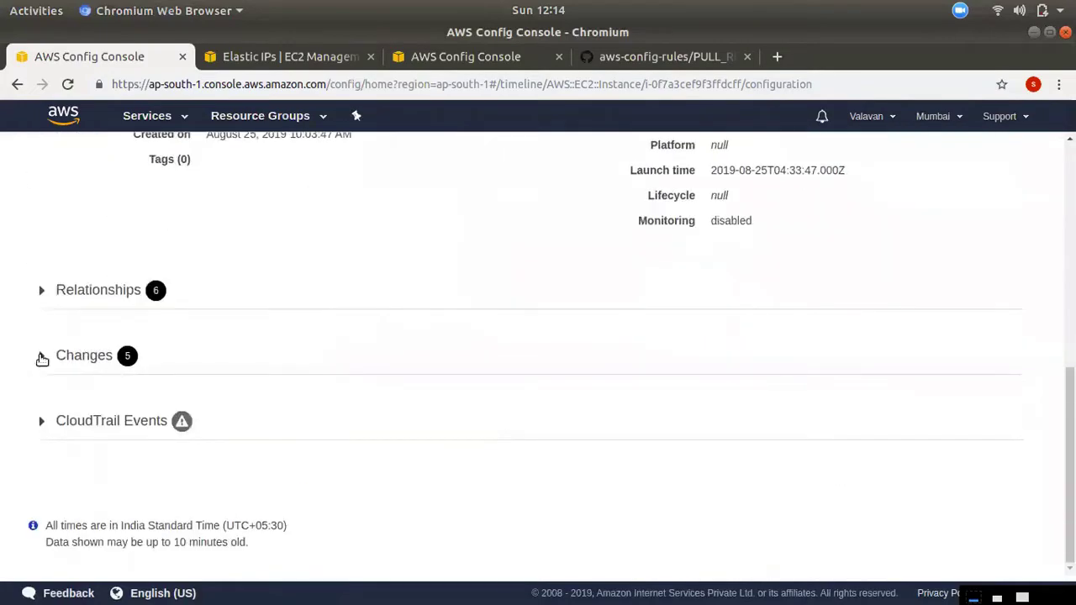
{"action": "left_click", "coordinate": [42, 359]}
{"action": "scroll", "coordinate": [319, 445], "scroll_direction": "down", "scroll_amount": 5}
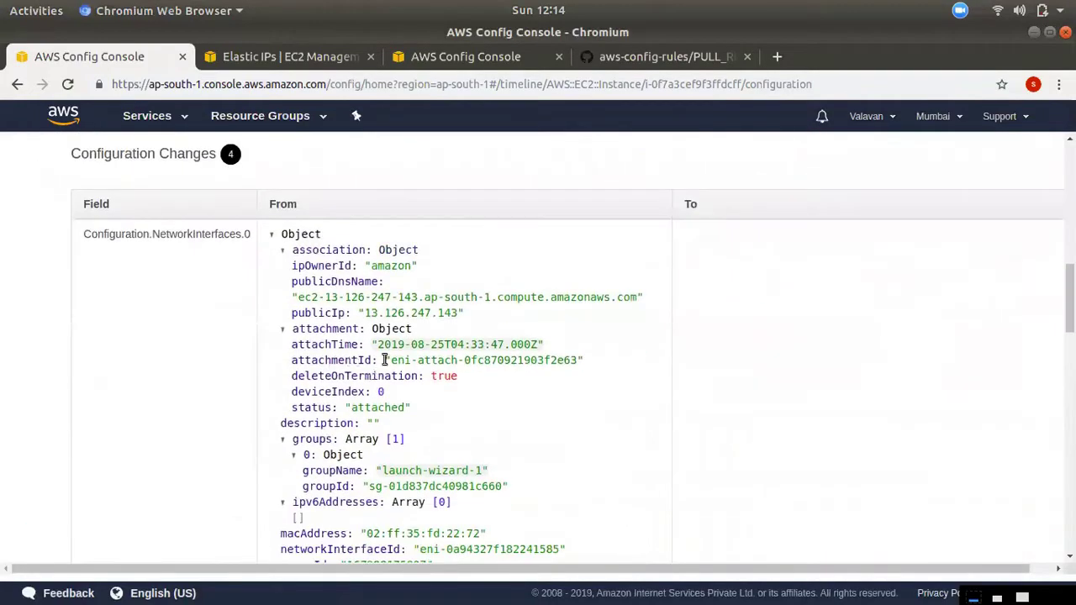
{"action": "scroll", "coordinate": [384, 360], "scroll_direction": "down", "scroll_amount": 4}
{"action": "scroll", "coordinate": [370, 374], "scroll_direction": "up", "scroll_amount": 5}
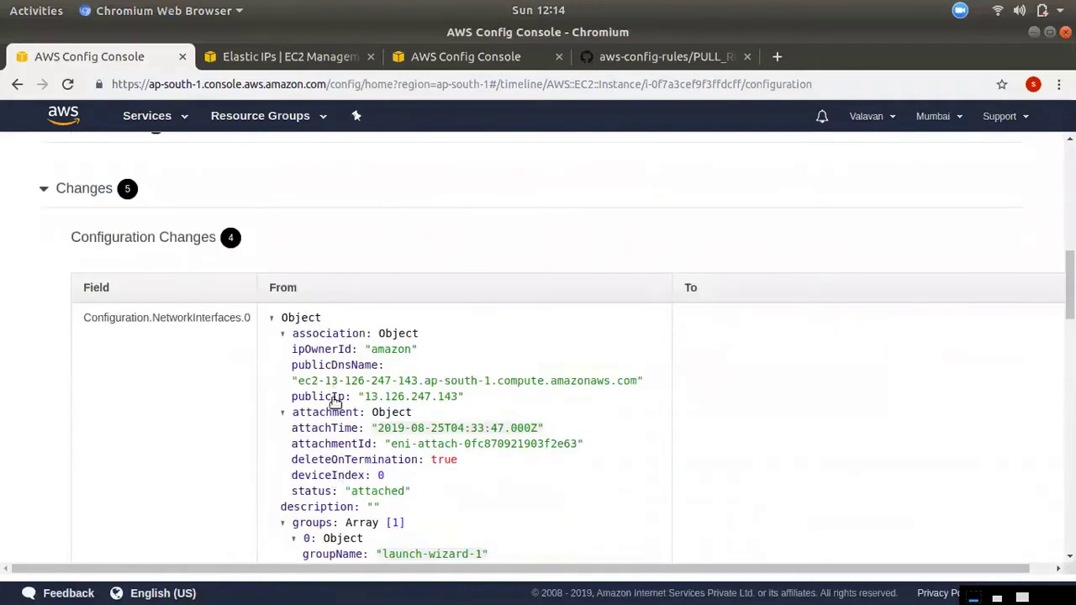
{"action": "scroll", "coordinate": [363, 404], "scroll_direction": "down", "scroll_amount": 15}
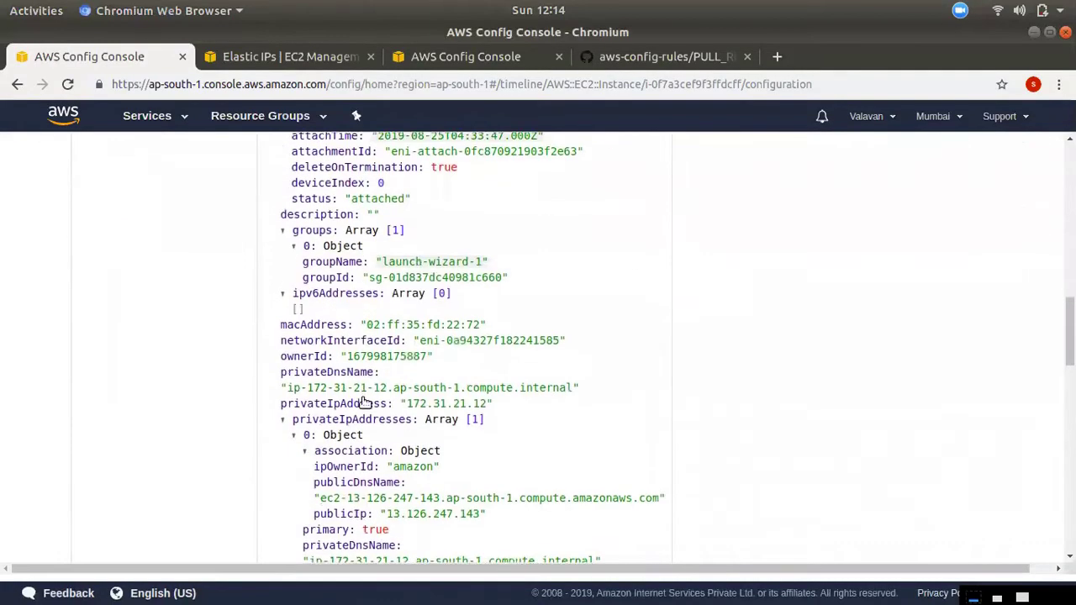
{"action": "scroll", "coordinate": [363, 403], "scroll_direction": "up", "scroll_amount": 6}
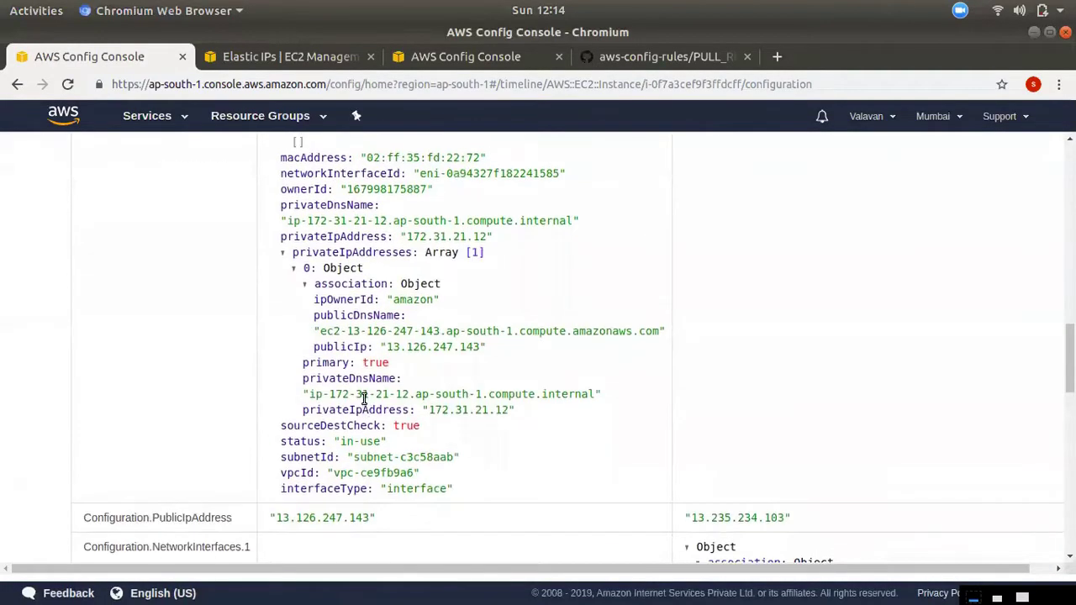
{"action": "scroll", "coordinate": [363, 400], "scroll_direction": "up", "scroll_amount": 10}
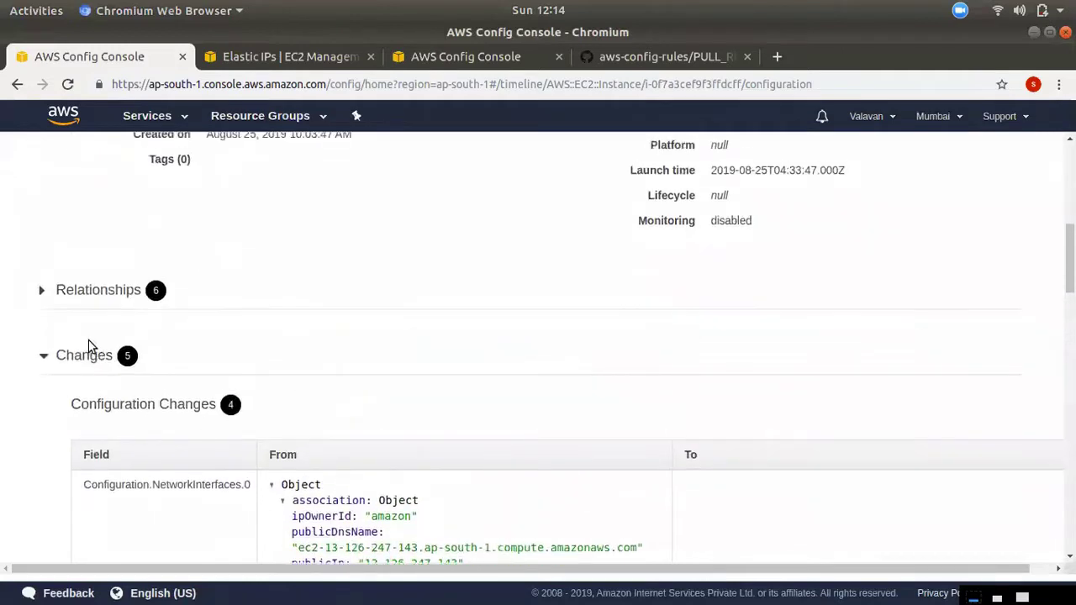
- Expand the EC2 instance's relationships and review the related resources
{"action": "left_click", "coordinate": [40, 295]}
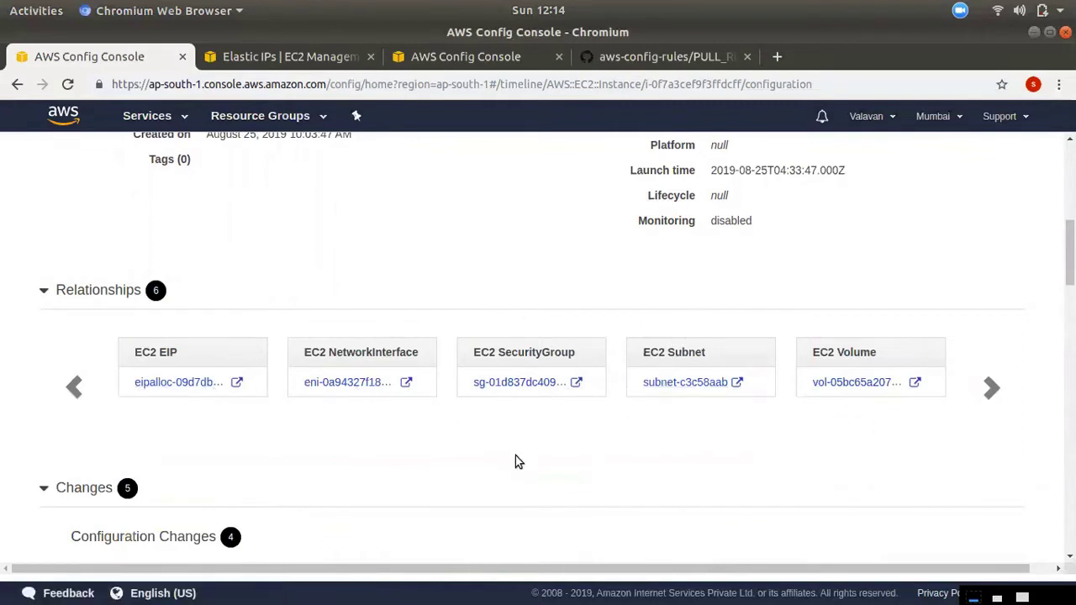
{"action": "scroll", "coordinate": [513, 462], "scroll_direction": "down", "scroll_amount": 4}
{"action": "scroll", "coordinate": [545, 396], "scroll_direction": "up", "scroll_amount": 14}
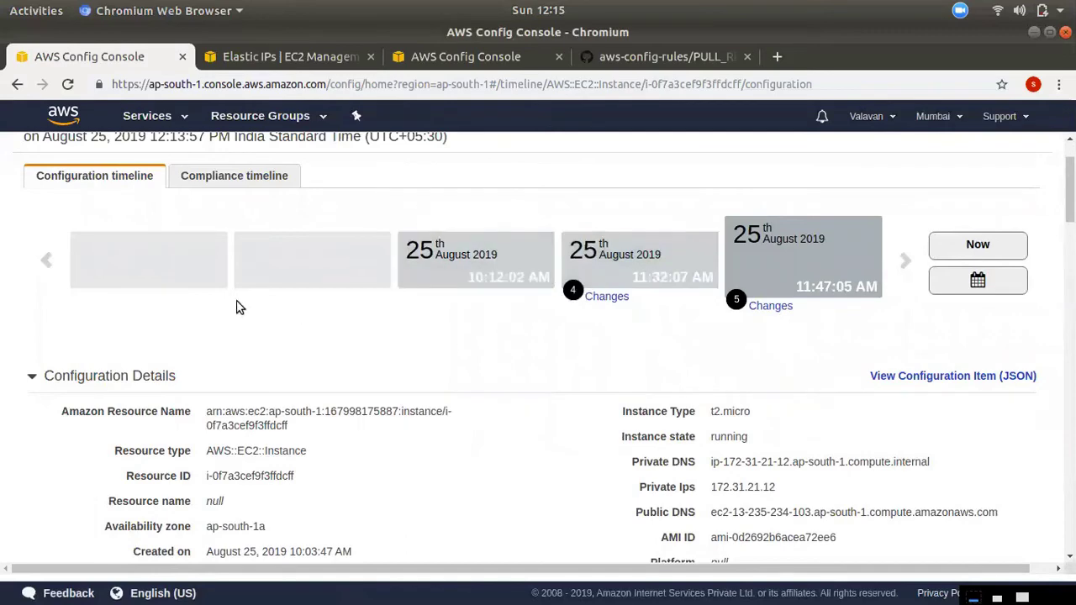
- Try to view the instance's compliance timeline, and return to its configuration timeline to review the details and changes again
{"action": "left_click", "coordinate": [232, 179]}
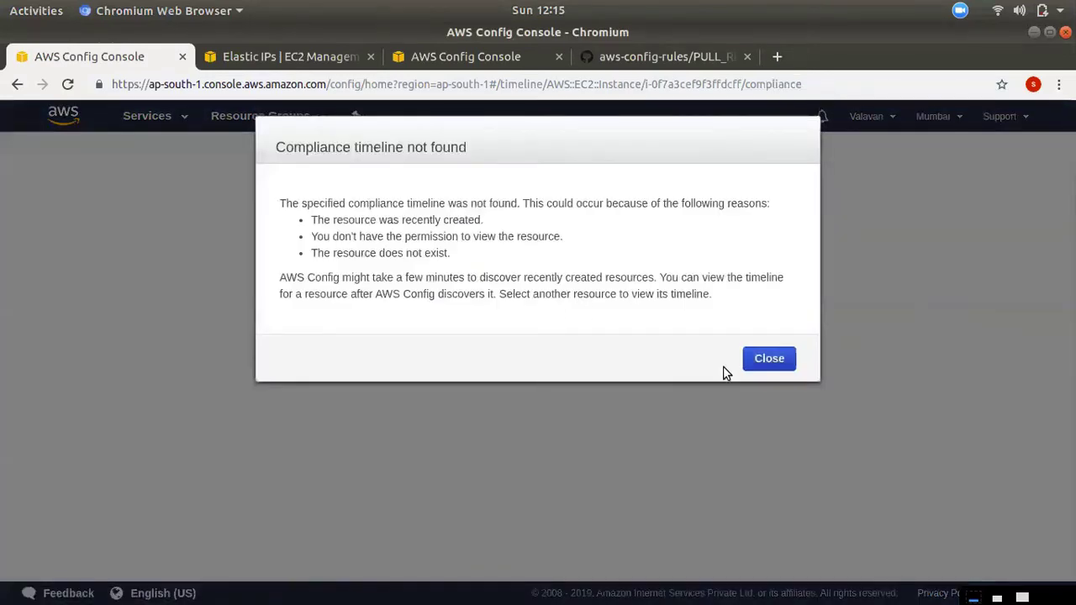
{"action": "left_click", "coordinate": [764, 360]}
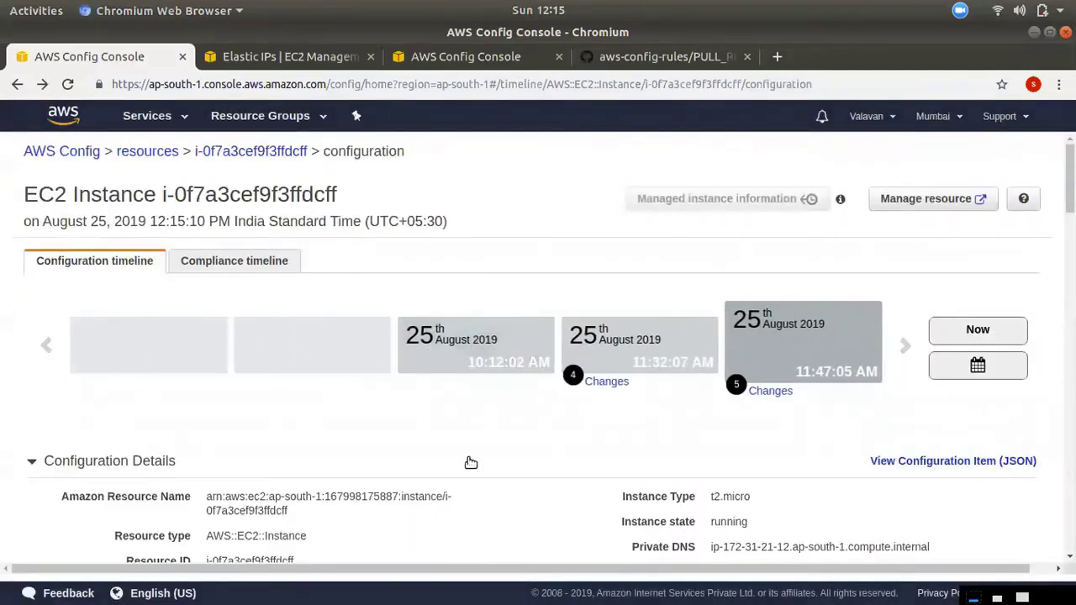
{"action": "scroll", "coordinate": [473, 370], "scroll_direction": "down", "scroll_amount": 2}
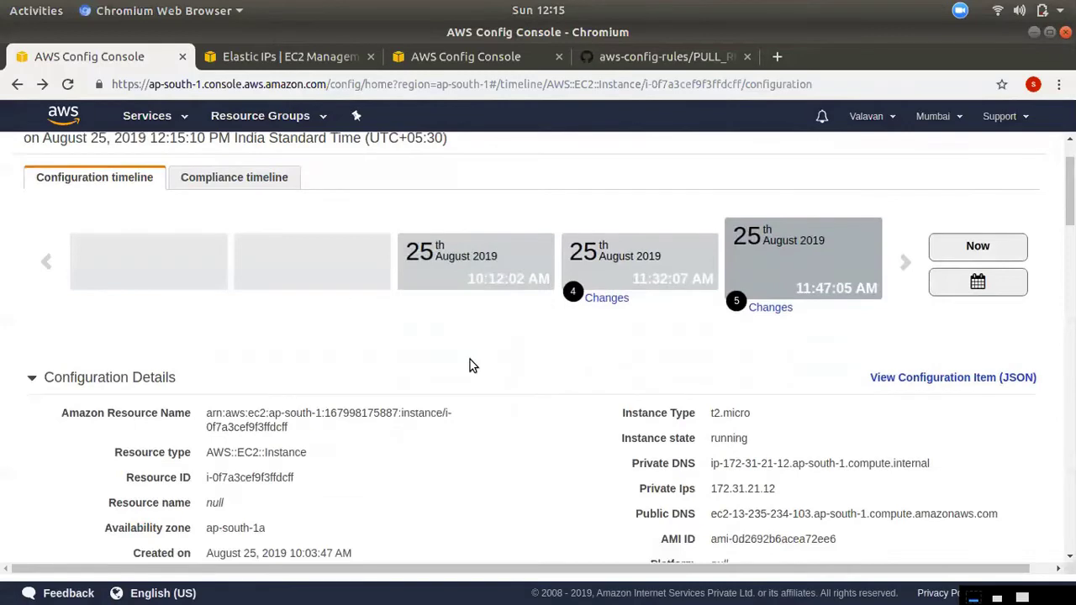
{"action": "scroll", "coordinate": [625, 427], "scroll_direction": "down", "scroll_amount": 5}
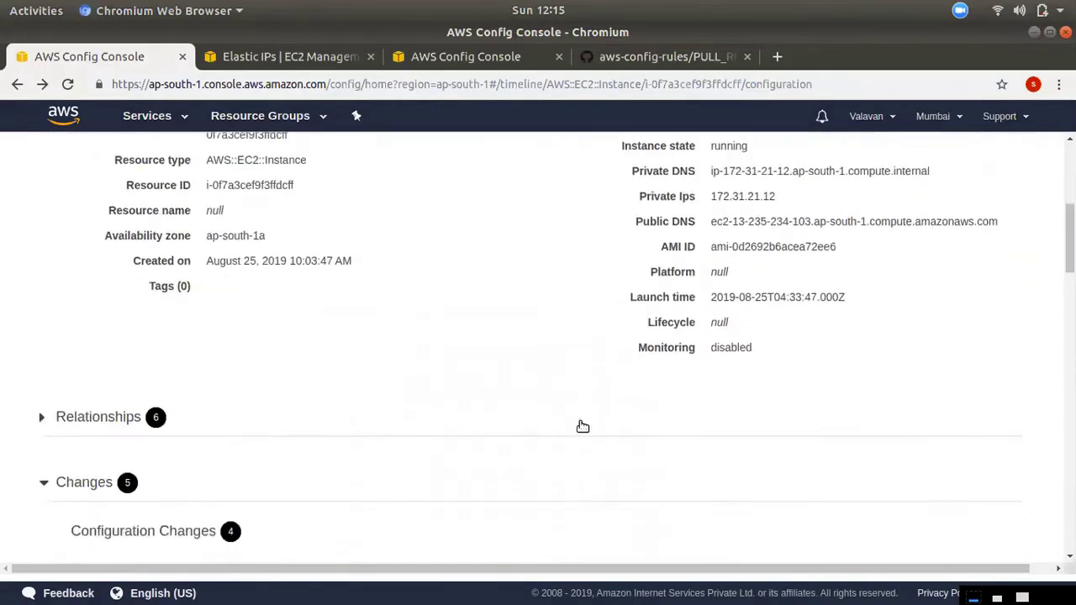
{"action": "scroll", "coordinate": [582, 429], "scroll_direction": "down", "scroll_amount": 6}
{"action": "scroll", "coordinate": [586, 445], "scroll_direction": "up", "scroll_amount": 5}
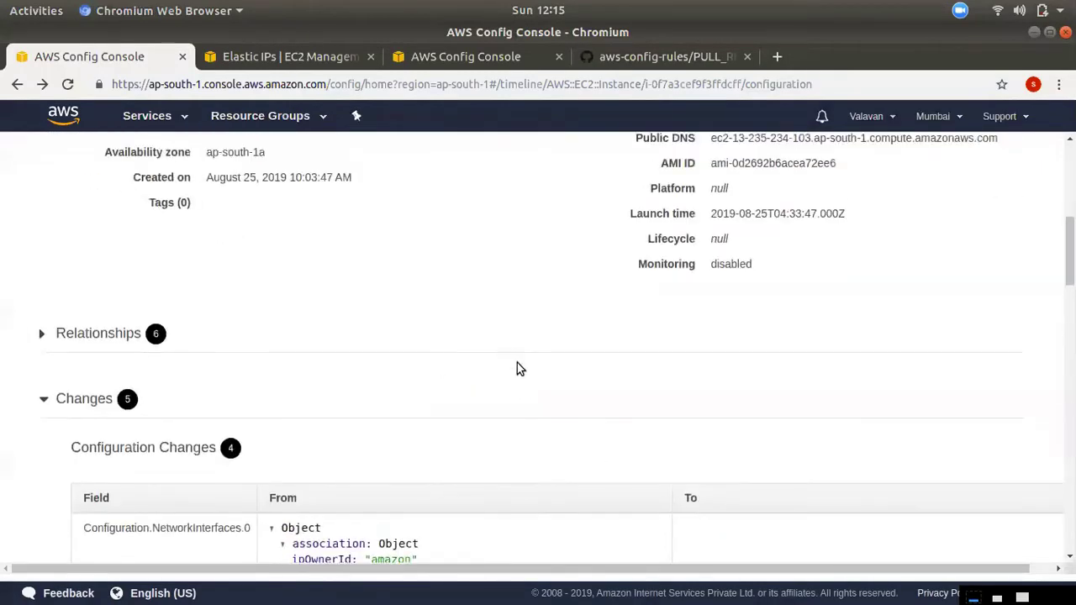
{"action": "scroll", "coordinate": [518, 368], "scroll_direction": "up", "scroll_amount": 5}
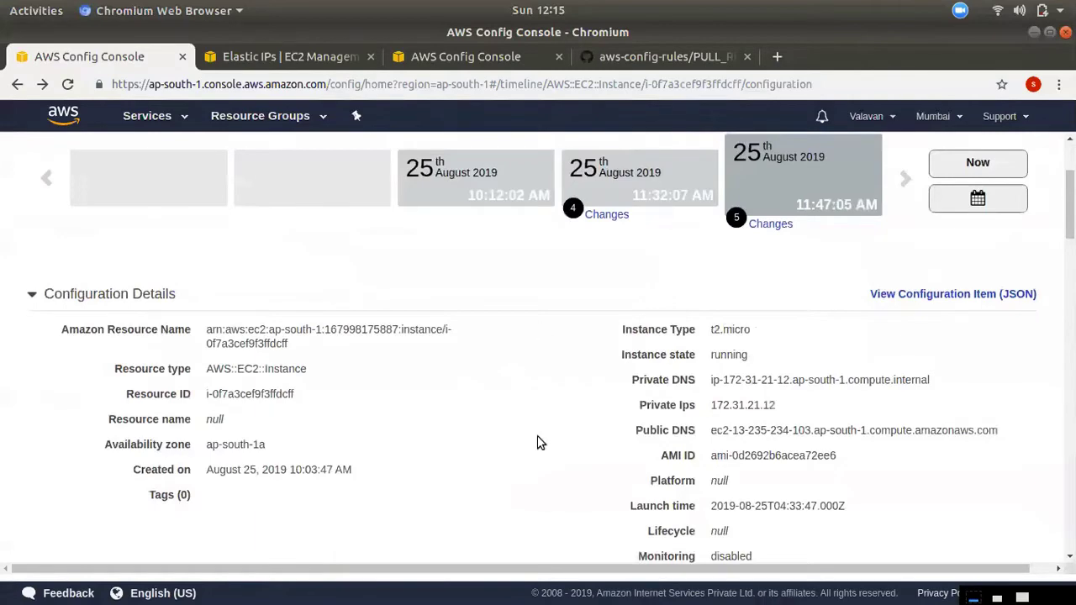
{"action": "scroll", "coordinate": [541, 443], "scroll_direction": "up", "scroll_amount": 1}
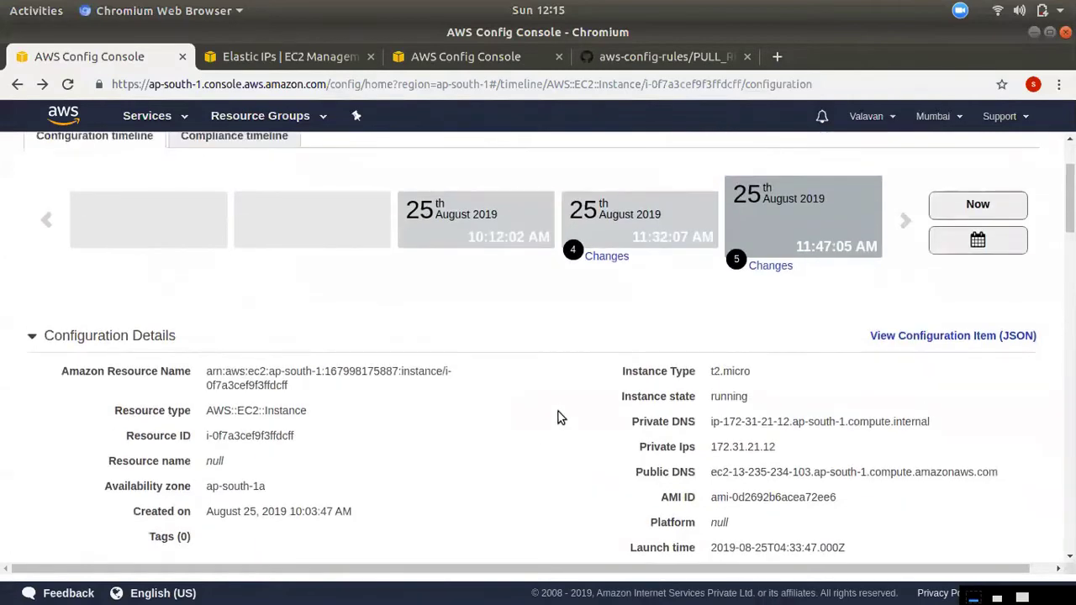
{"action": "scroll", "coordinate": [560, 416], "scroll_direction": "up", "scroll_amount": 3}
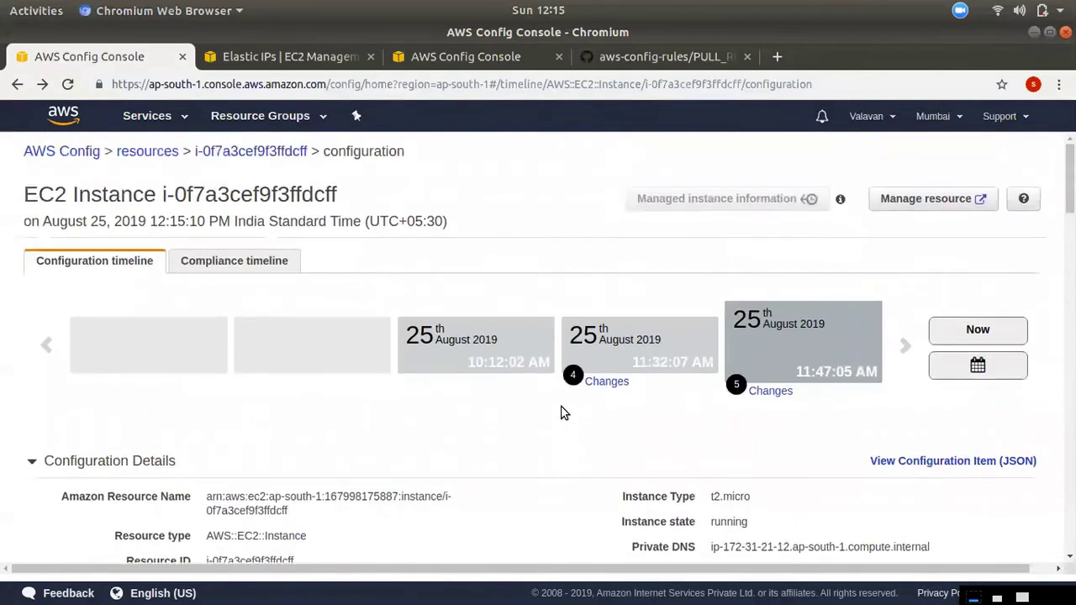
- Return to the resource inventory and open the advanced query editor to examine its default SQL query
{"action": "left_click", "coordinate": [141, 151]}
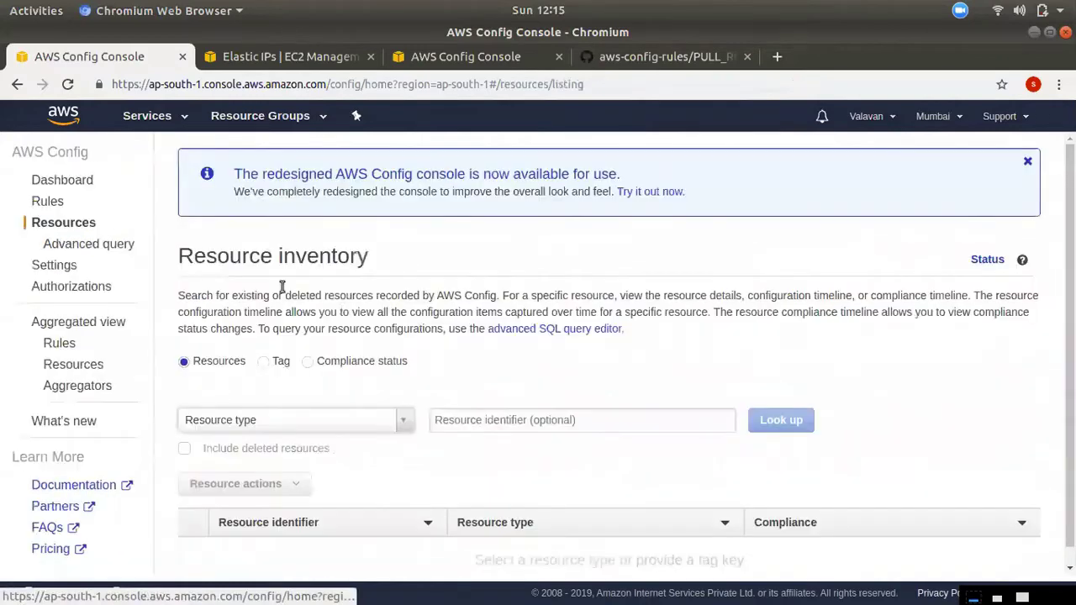
{"action": "left_click", "coordinate": [93, 248]}
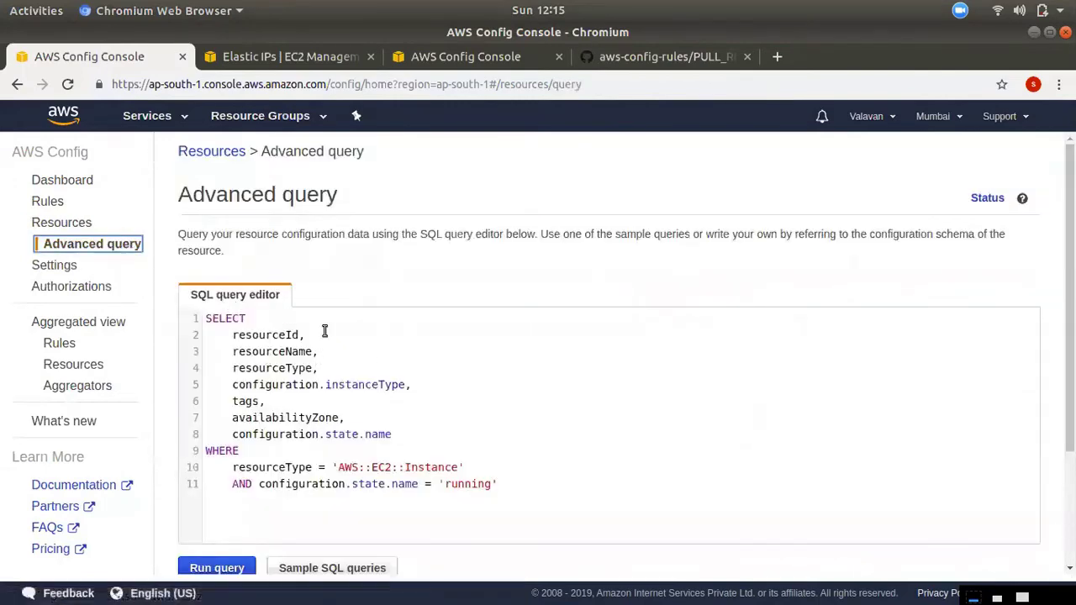
{"action": "scroll", "coordinate": [510, 459], "scroll_direction": "down", "scroll_amount": 4}
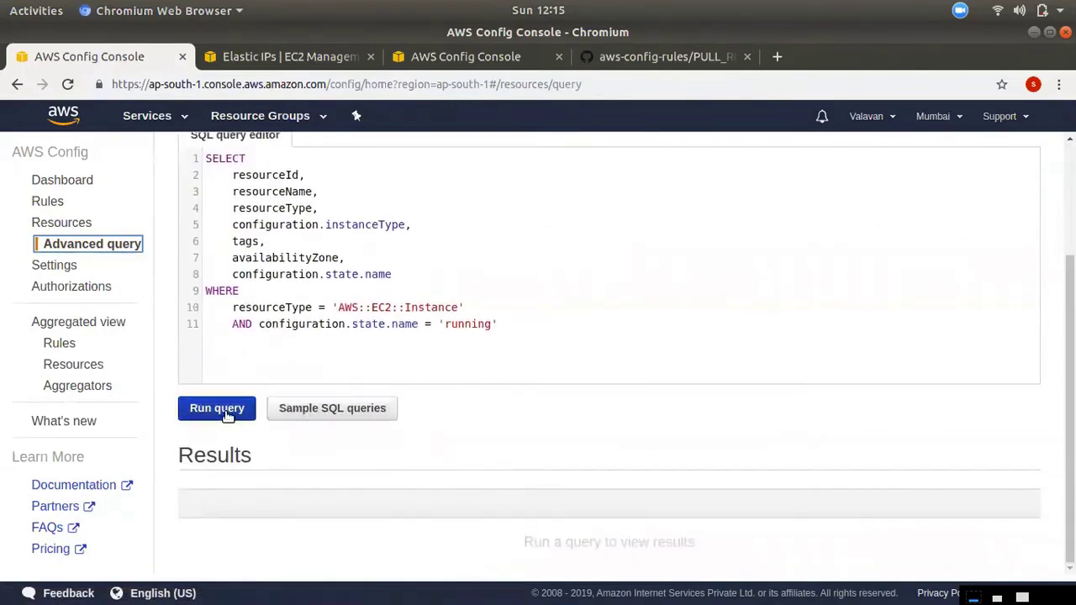
{"action": "left_click", "coordinate": [228, 159]}
{"action": "key", "text": "ctrl+a"}
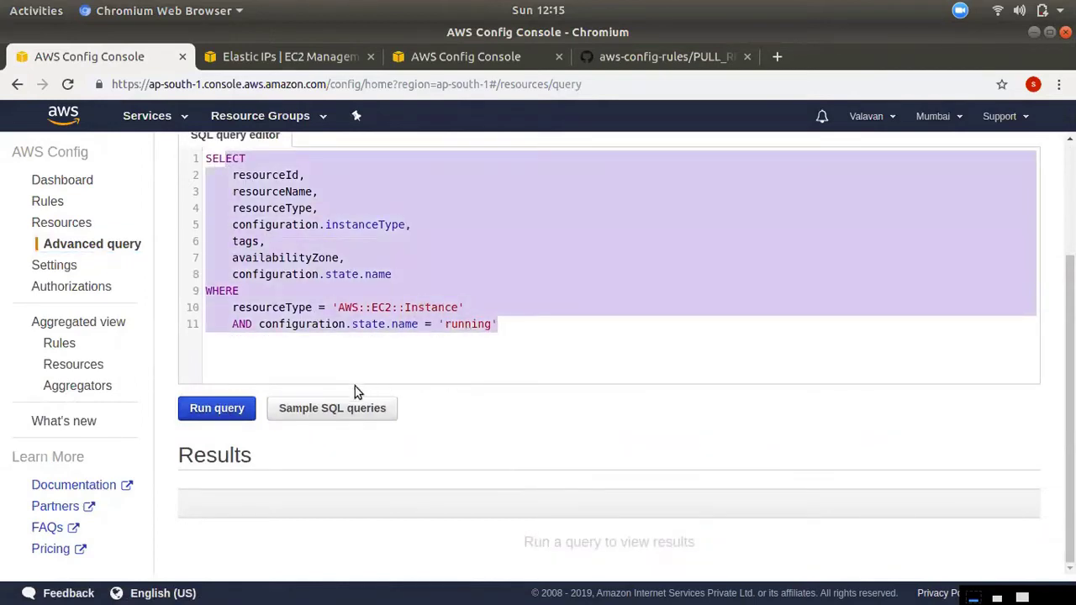
- Browse the sample SQL queries, load the one listing all EBS volumes that are not in use, and run it
{"action": "left_click", "coordinate": [311, 410]}
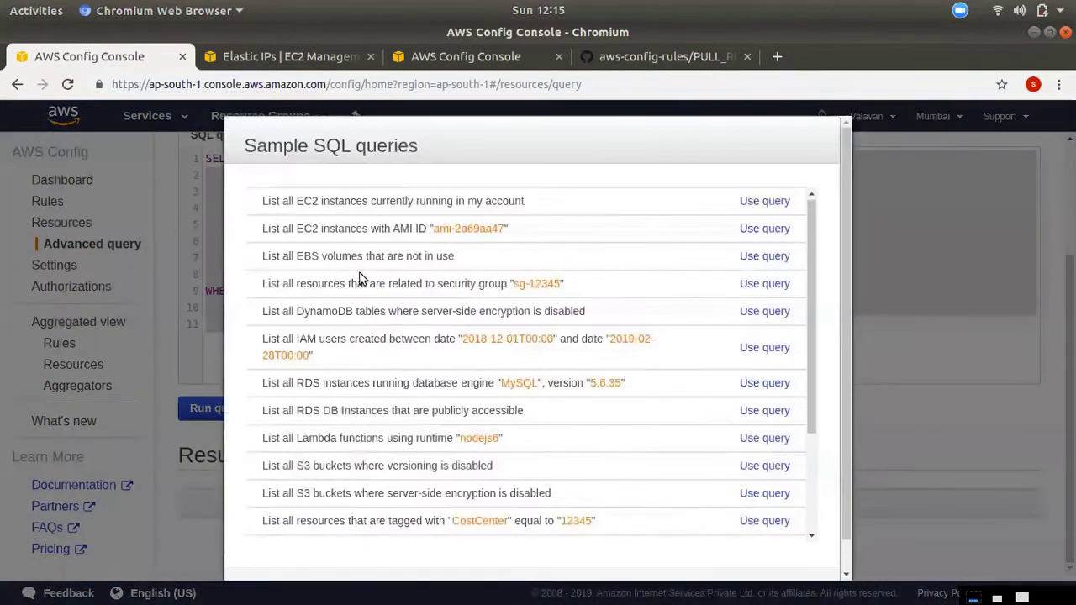
{"action": "scroll", "coordinate": [372, 343], "scroll_direction": "down", "scroll_amount": 5}
{"action": "scroll", "coordinate": [366, 379], "scroll_direction": "up", "scroll_amount": 5}
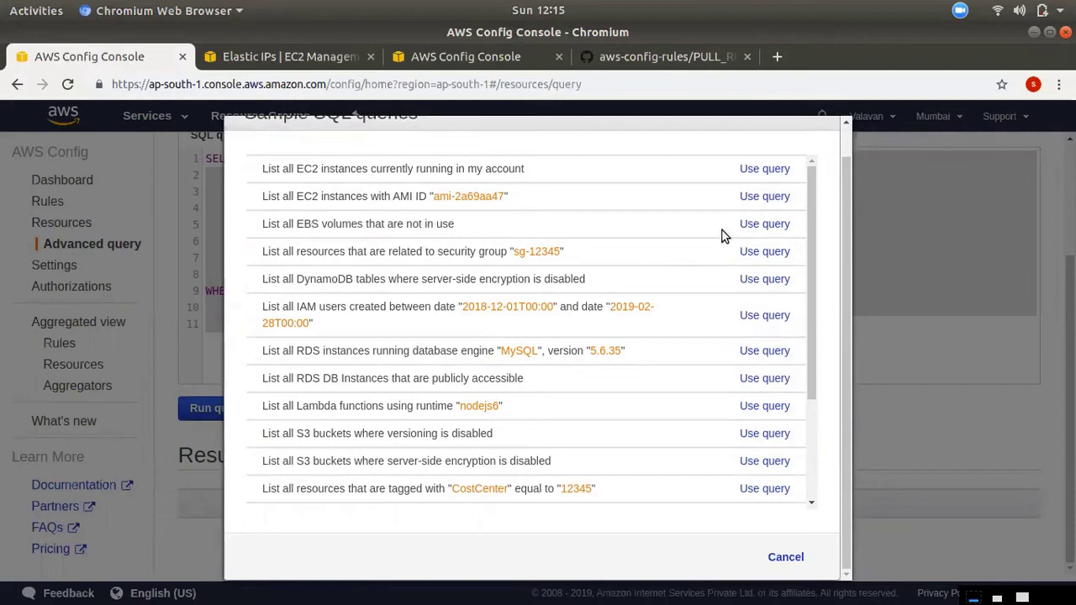
{"action": "left_click", "coordinate": [767, 223]}
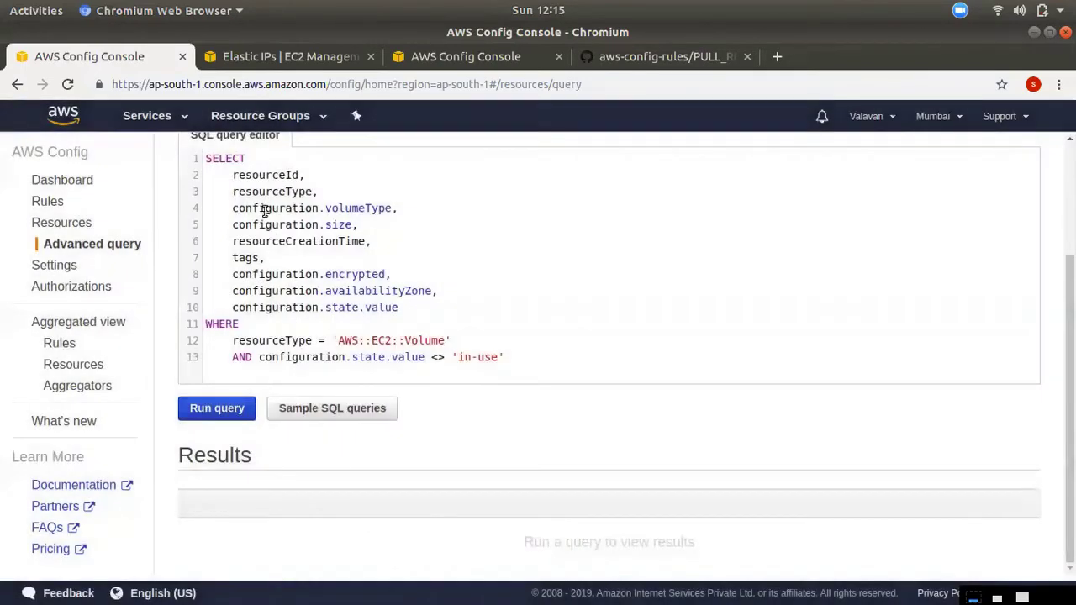
{"action": "scroll", "coordinate": [286, 244], "scroll_direction": "up", "scroll_amount": 1}
{"action": "left_click", "coordinate": [216, 492]}
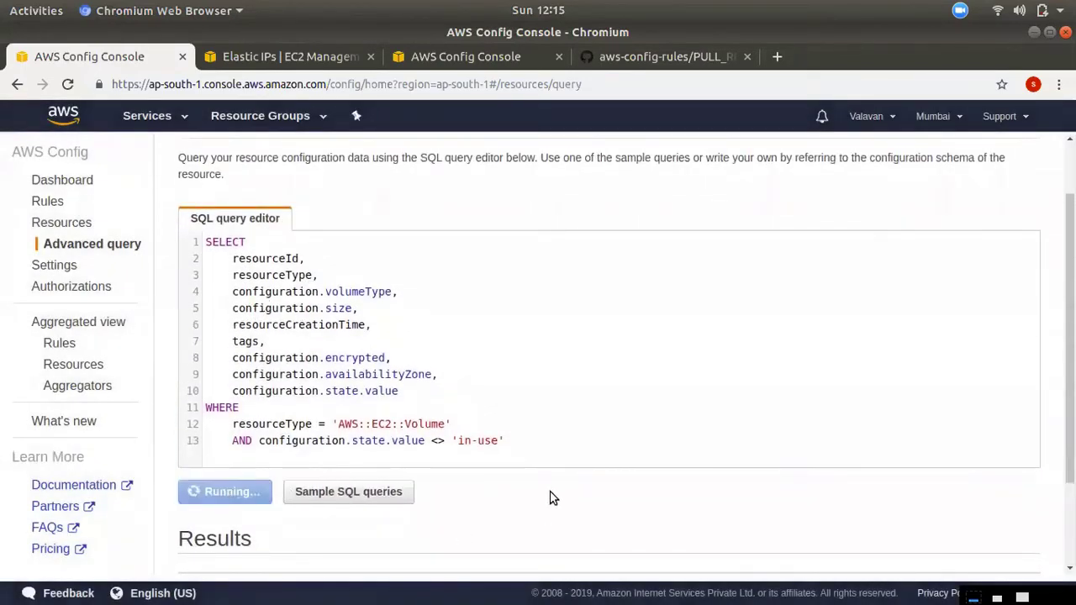
{"action": "scroll", "coordinate": [468, 437], "scroll_direction": "down", "scroll_amount": 2}
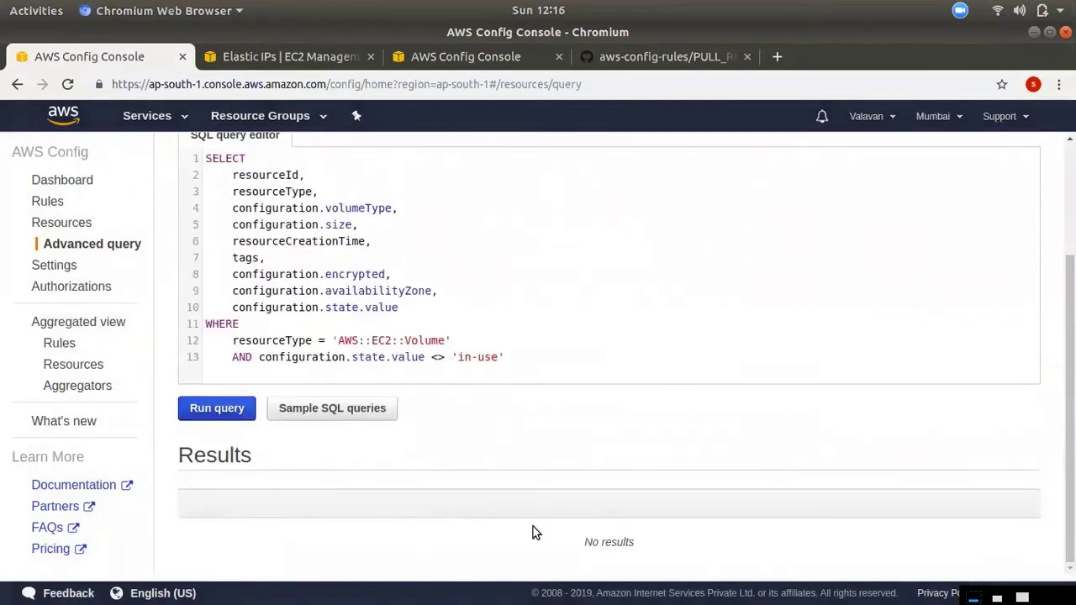
{"action": "left_click_drag", "start_coordinate": [560, 542], "coordinate": [642, 537]}
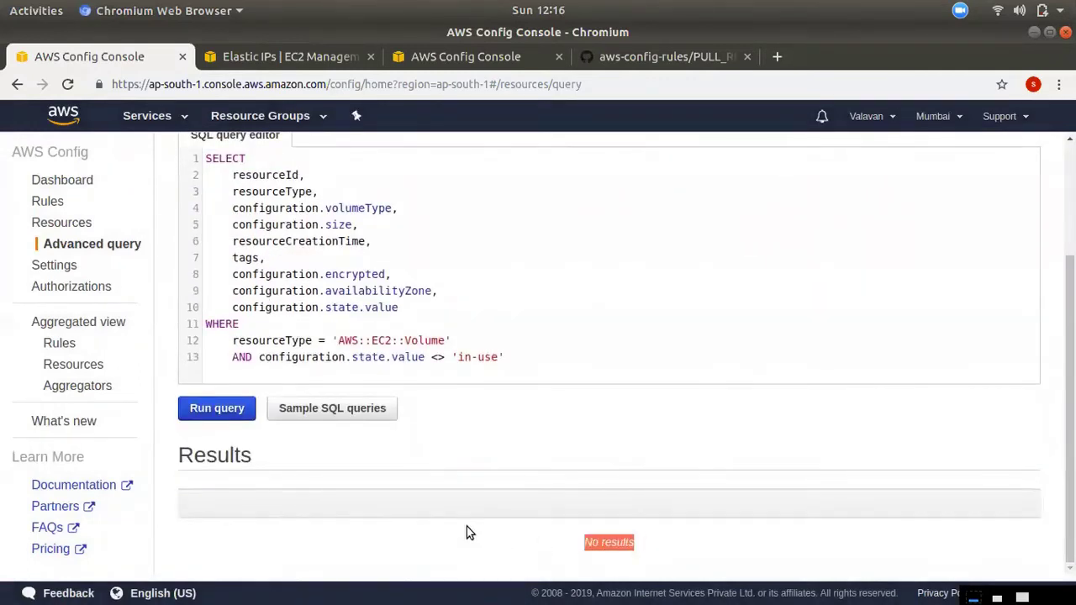
- Run the sample query listing all EC2 instances currently running in the account, and look across all its result columns
{"action": "left_click", "coordinate": [337, 410]}
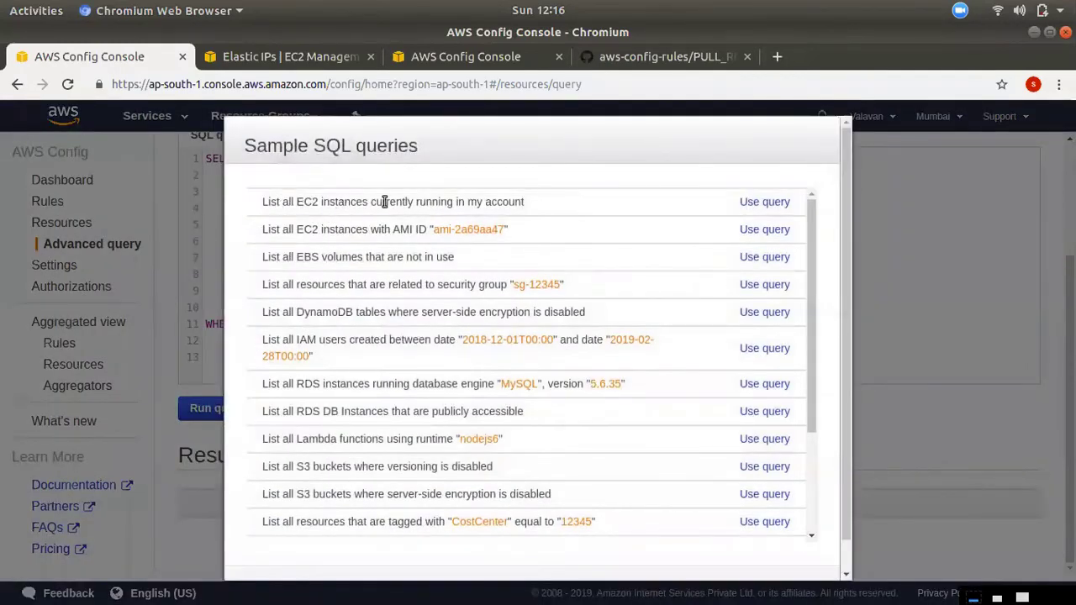
{"action": "left_click", "coordinate": [763, 206]}
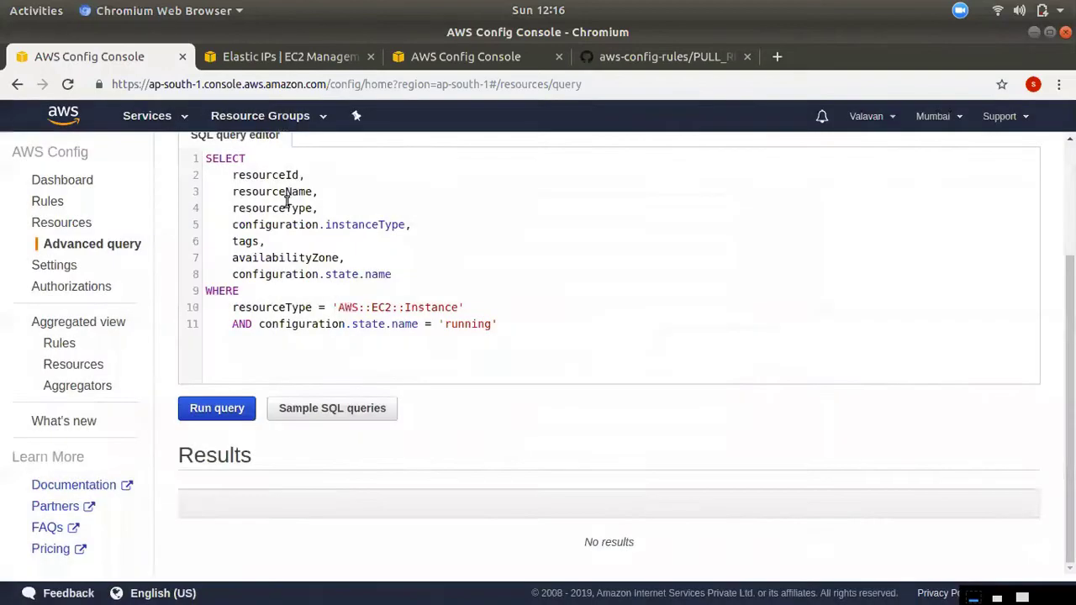
{"action": "left_click", "coordinate": [216, 409]}
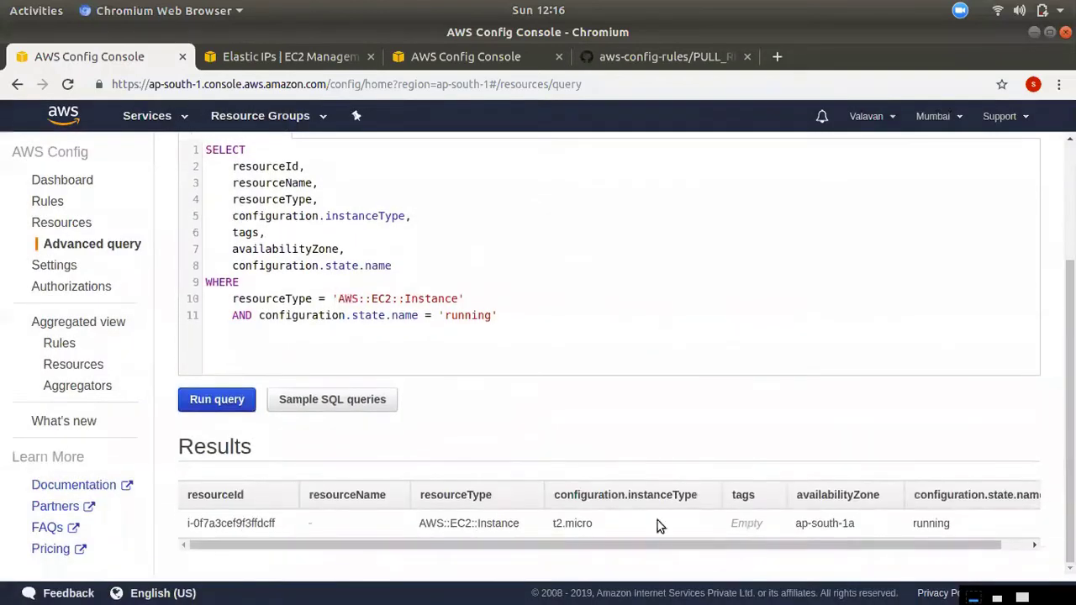
{"action": "left_click", "coordinate": [1007, 546]}
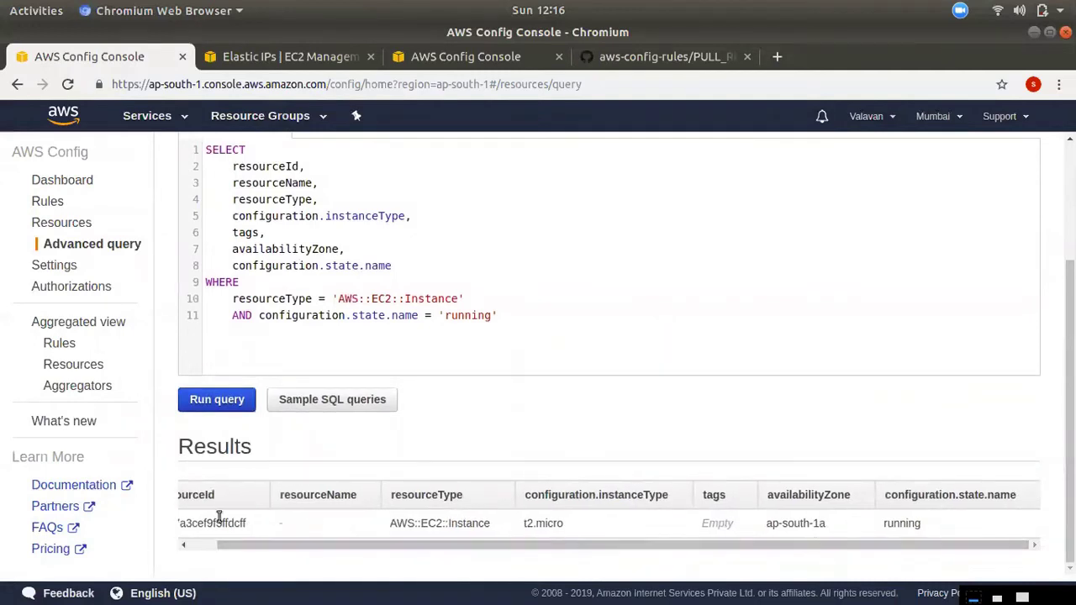
{"action": "left_click", "coordinate": [186, 545]}
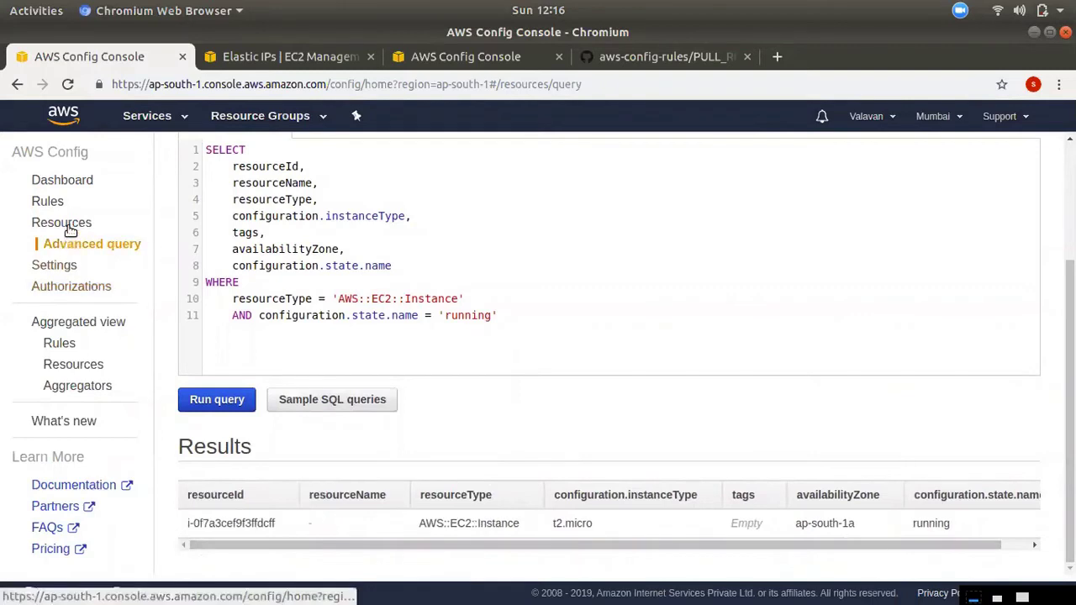
- Open the AWS Config settings and review the recorded resource types, data retention period, S3 bucket and SNS topic
{"action": "left_click", "coordinate": [55, 268]}
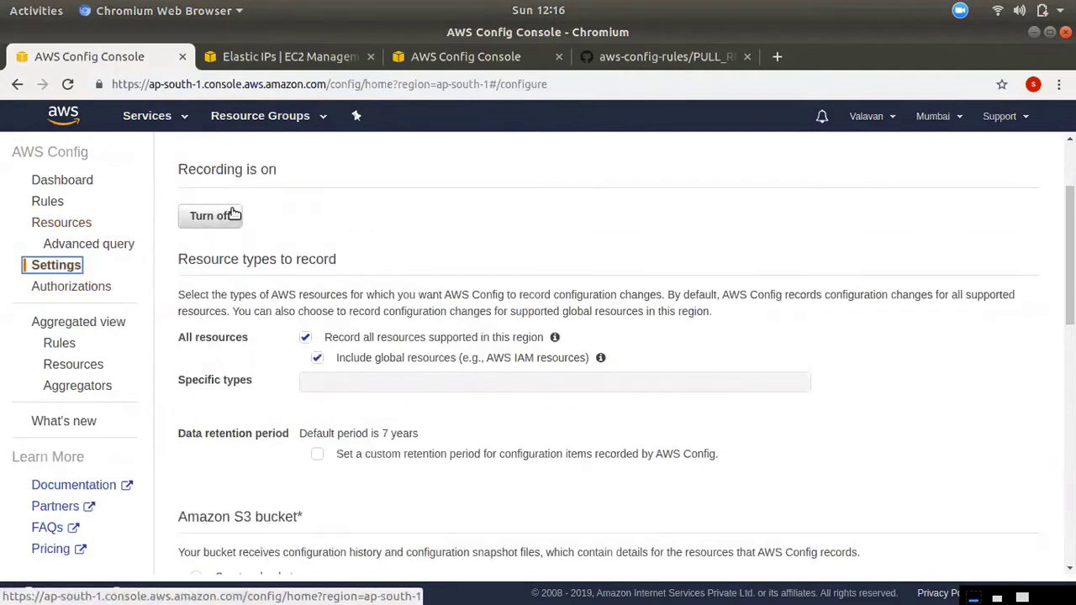
{"action": "scroll", "coordinate": [429, 370], "scroll_direction": "down", "scroll_amount": 7}
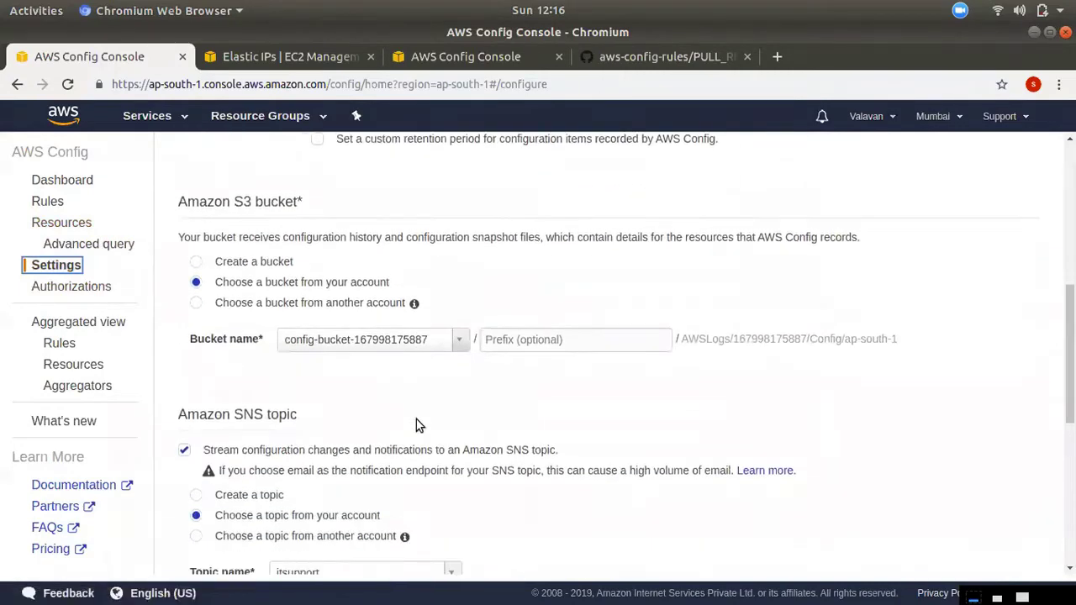
{"action": "scroll", "coordinate": [417, 425], "scroll_direction": "up", "scroll_amount": 4}
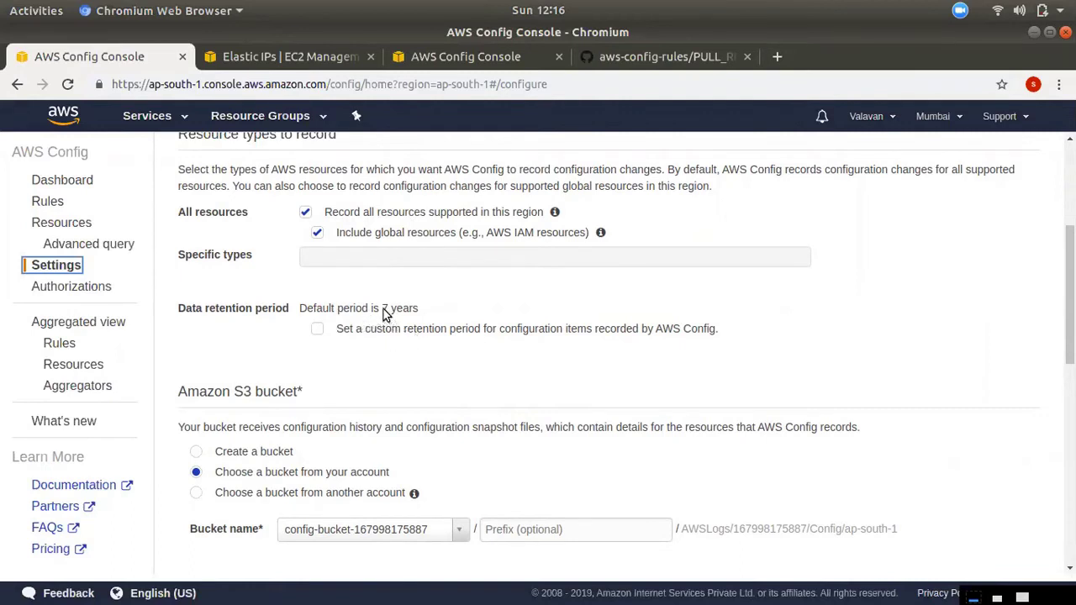
- Try out a custom data retention period to view its options and allowed range of days, and restore the default period
{"action": "left_click_drag", "start_coordinate": [382, 313], "coordinate": [391, 341]}
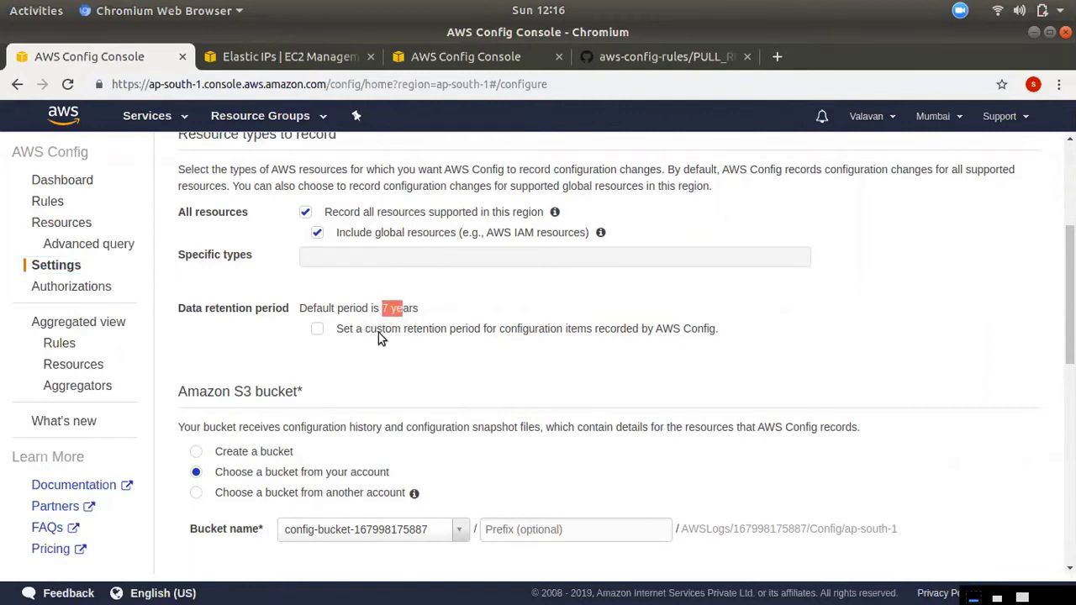
{"action": "left_click", "coordinate": [316, 330]}
{"action": "left_click", "coordinate": [359, 360]}
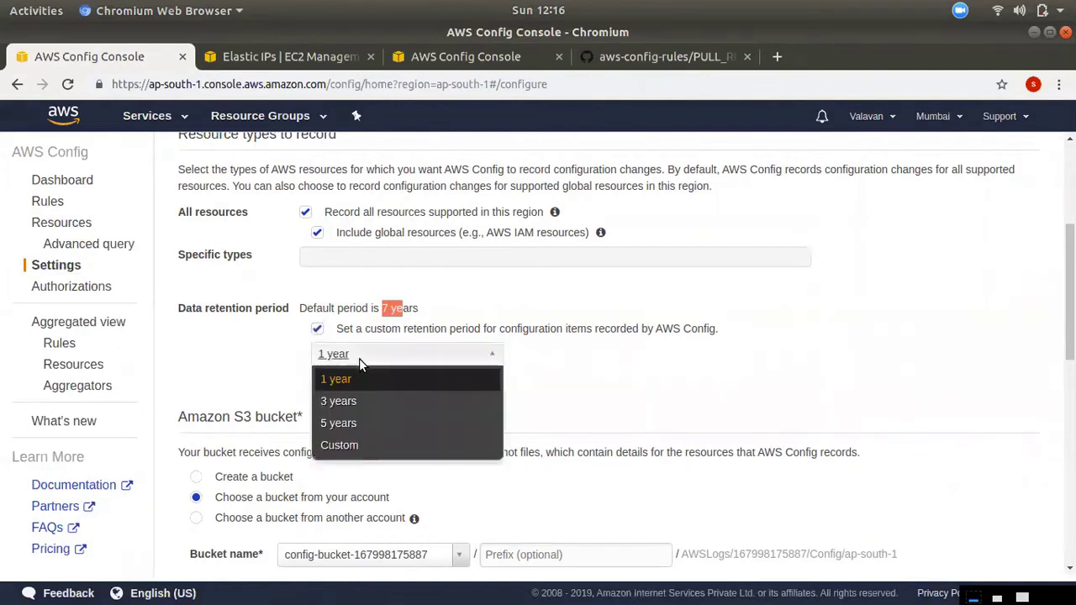
{"action": "left_click", "coordinate": [345, 445]}
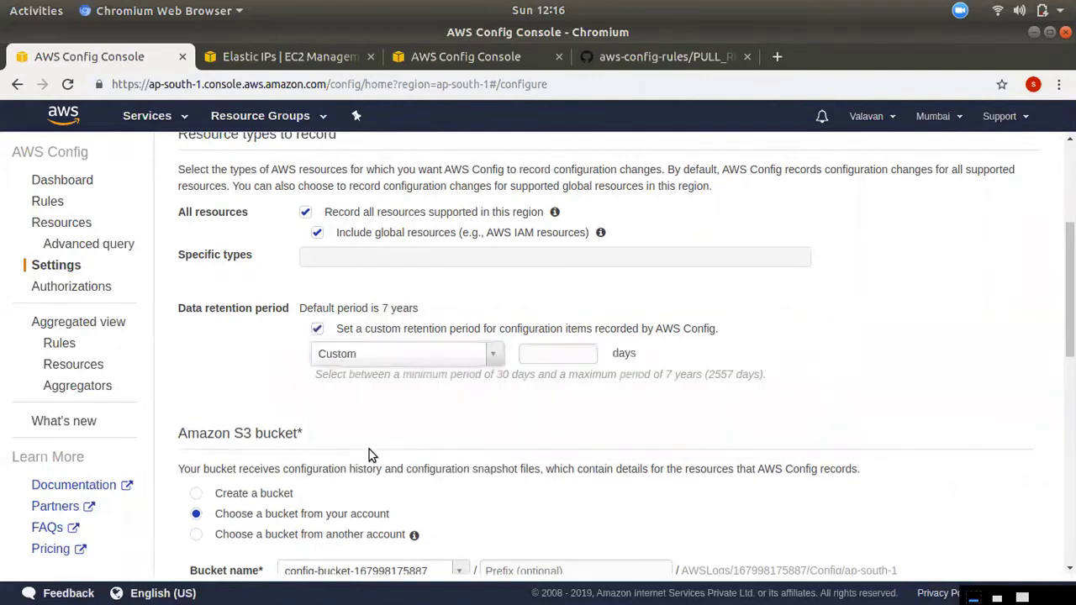
{"action": "left_click", "coordinate": [554, 353]}
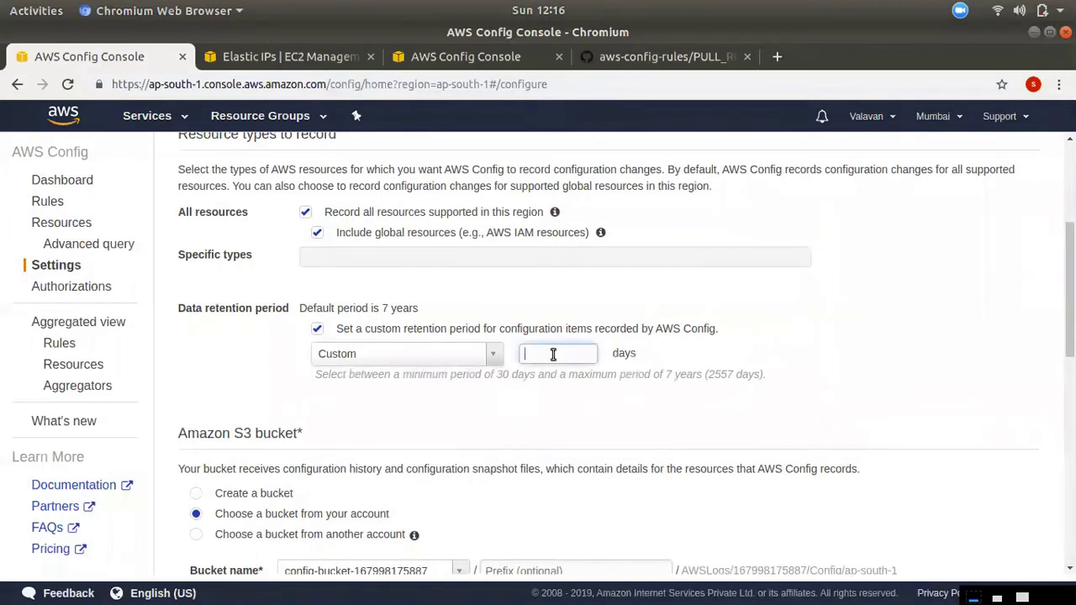
{"action": "double_click", "coordinate": [502, 374]}
{"action": "left_click", "coordinate": [319, 330]}
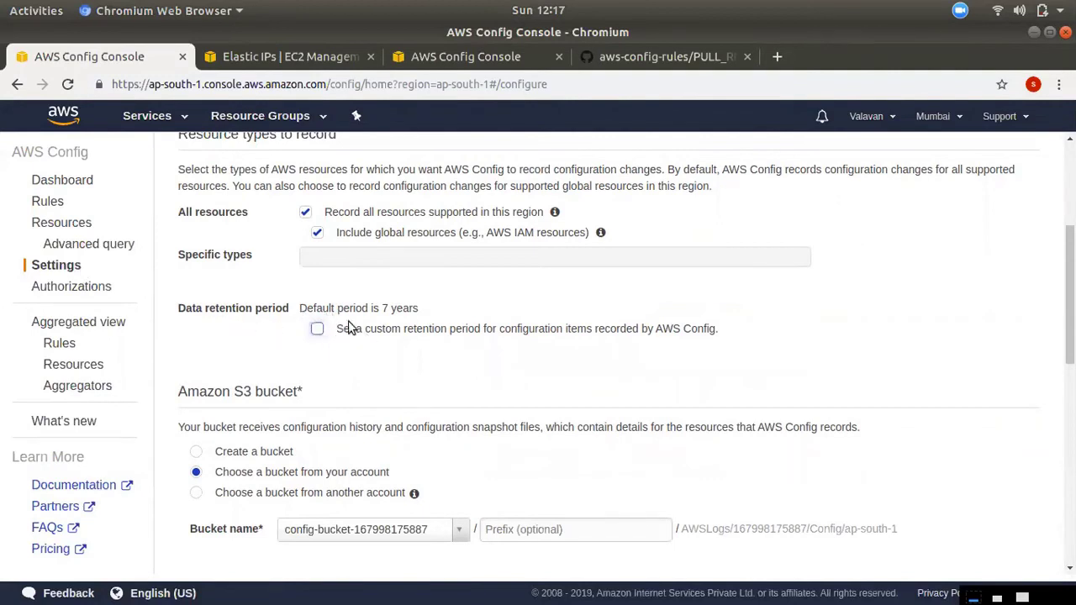
- Review the S3 bucket, SNS topic, CloudWatch Events rule and AWS Config role settings, and open the Authorizations page
{"action": "scroll", "coordinate": [404, 464], "scroll_direction": "down", "scroll_amount": 4}
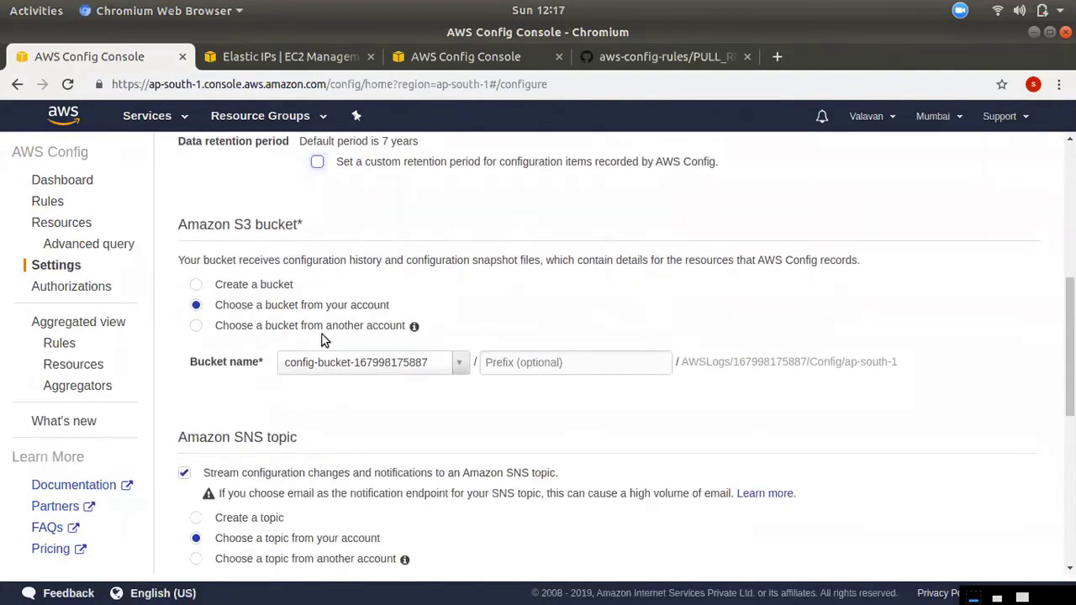
{"action": "scroll", "coordinate": [275, 342], "scroll_direction": "down", "scroll_amount": 4}
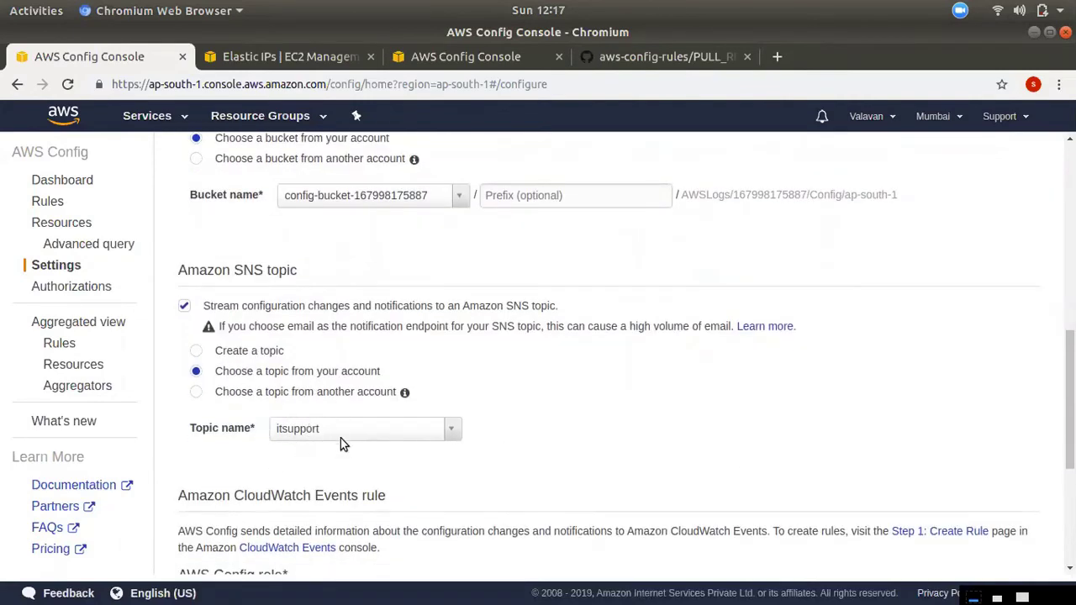
{"action": "scroll", "coordinate": [340, 438], "scroll_direction": "down", "scroll_amount": 3}
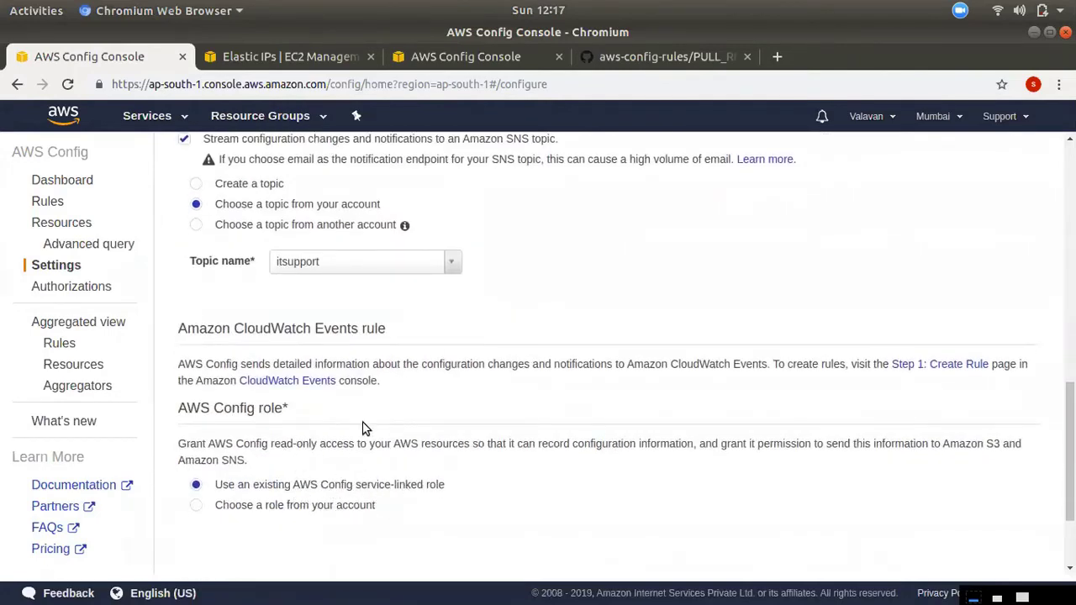
{"action": "scroll", "coordinate": [278, 328], "scroll_direction": "up", "scroll_amount": 5}
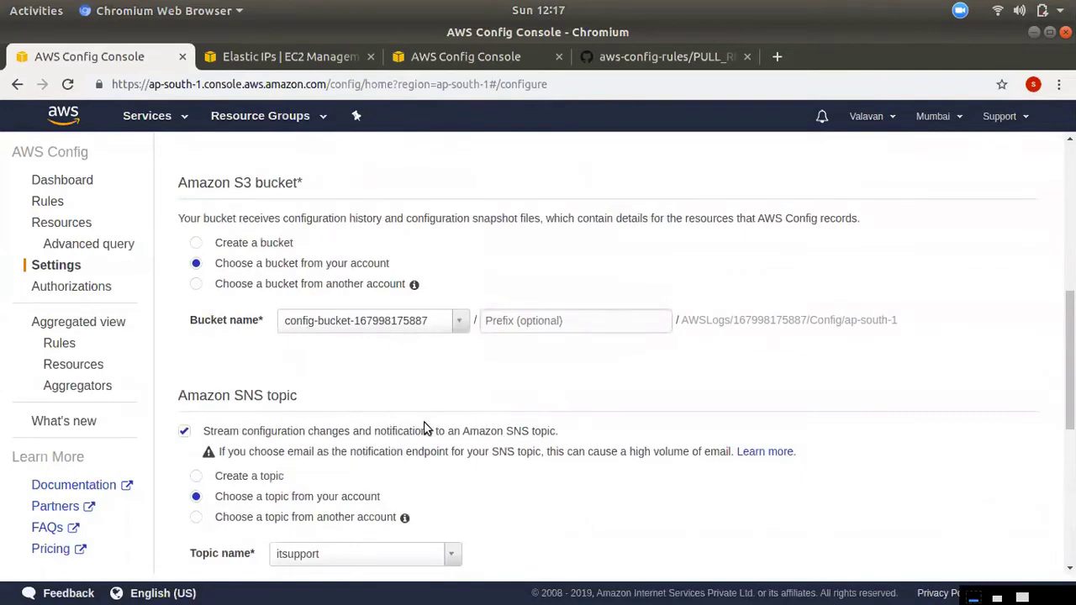
{"action": "scroll", "coordinate": [424, 429], "scroll_direction": "up", "scroll_amount": 6}
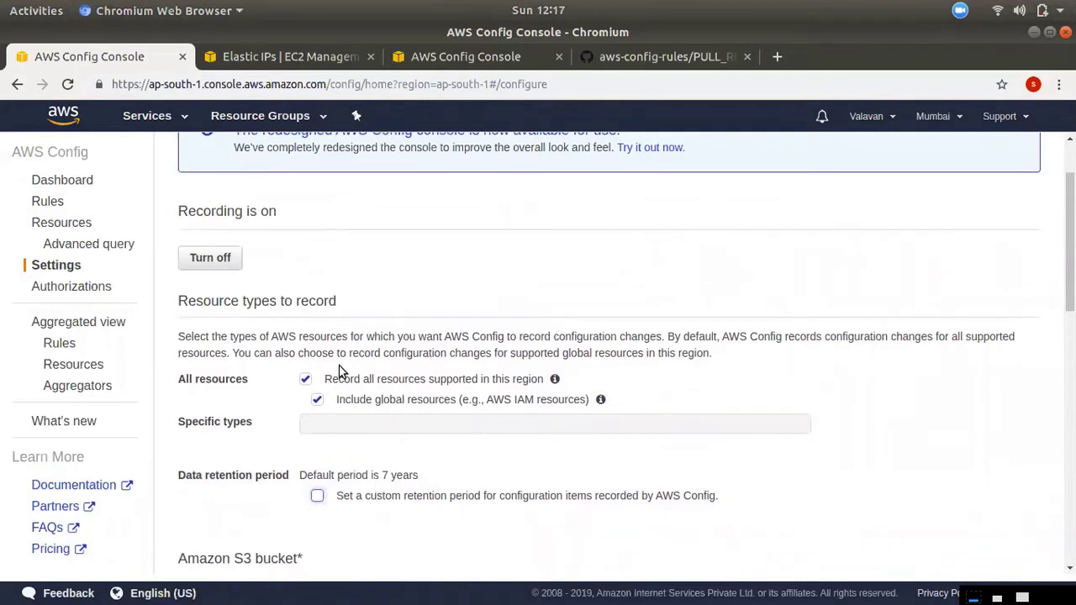
{"action": "left_click", "coordinate": [91, 290]}
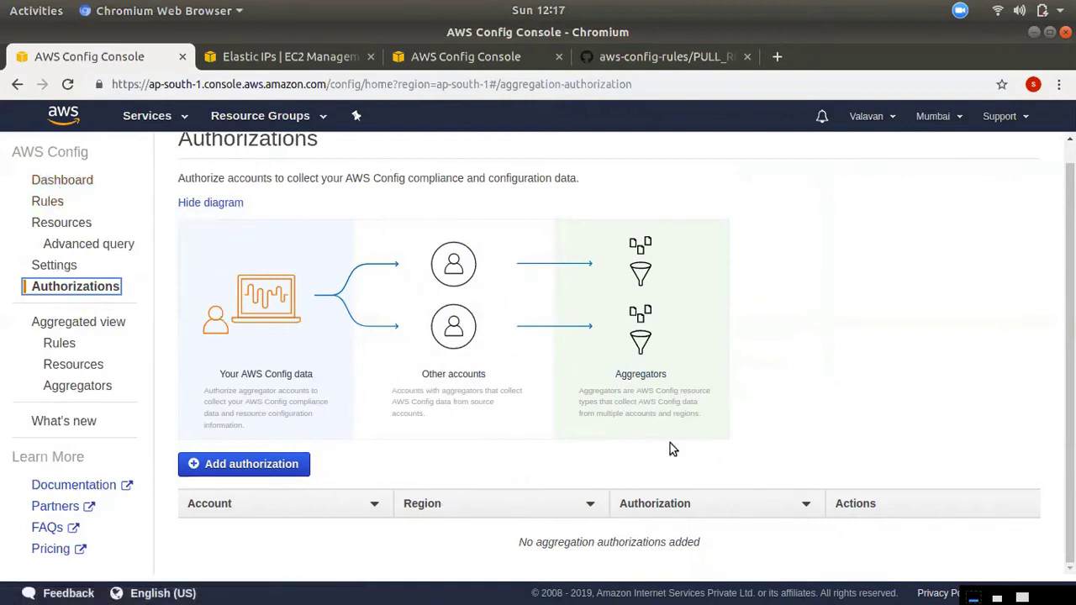
- Start adding a rule, filter the AWS managed rules by "eip", and open the eip-attached rule's configuration
{"action": "left_click", "coordinate": [41, 201]}
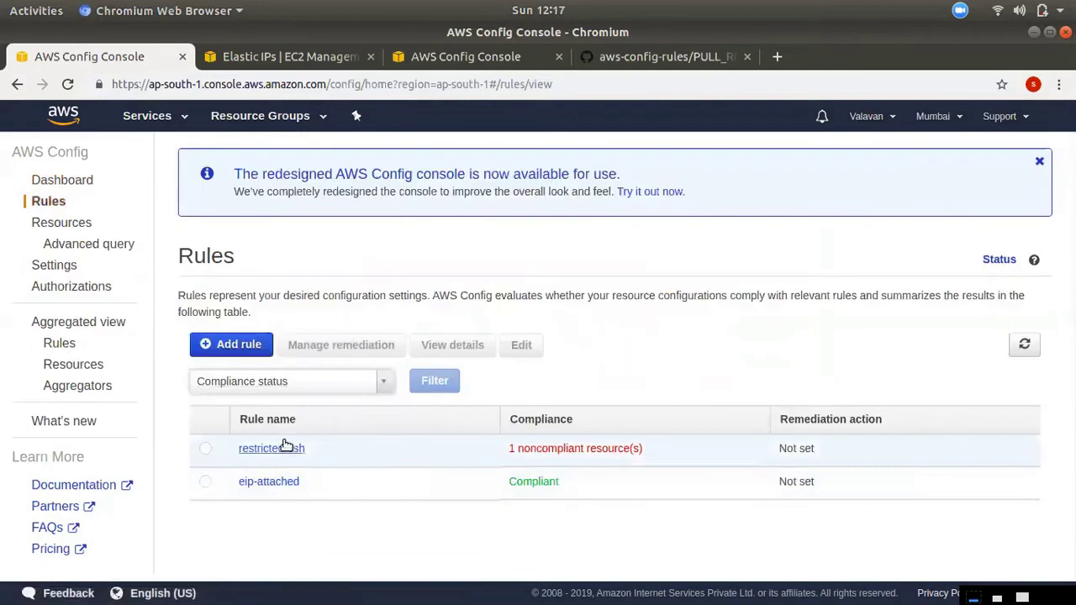
{"action": "left_click", "coordinate": [239, 346]}
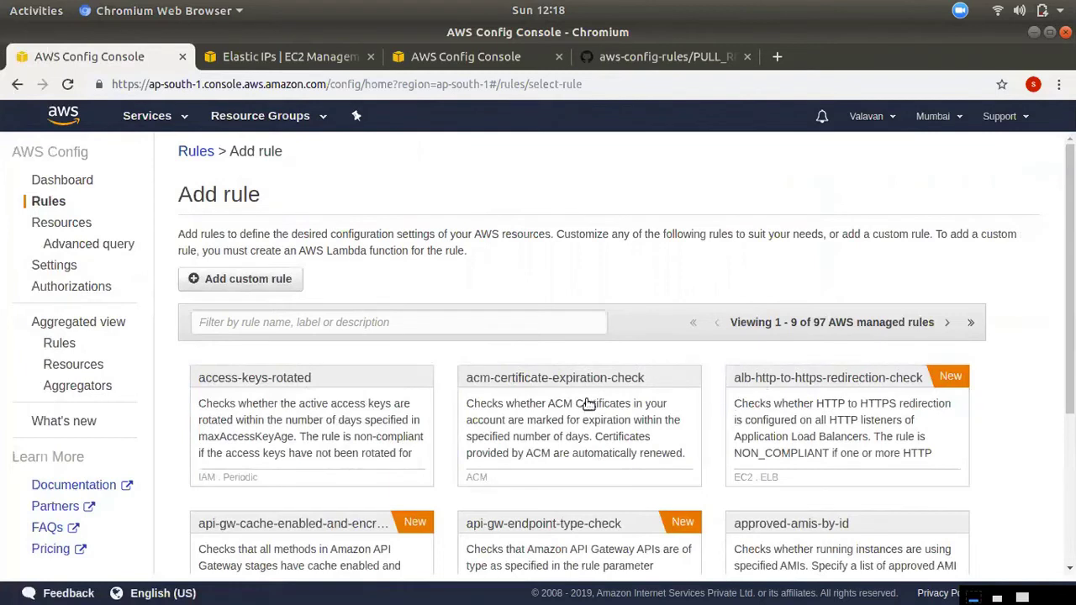
{"action": "left_click", "coordinate": [269, 321]}
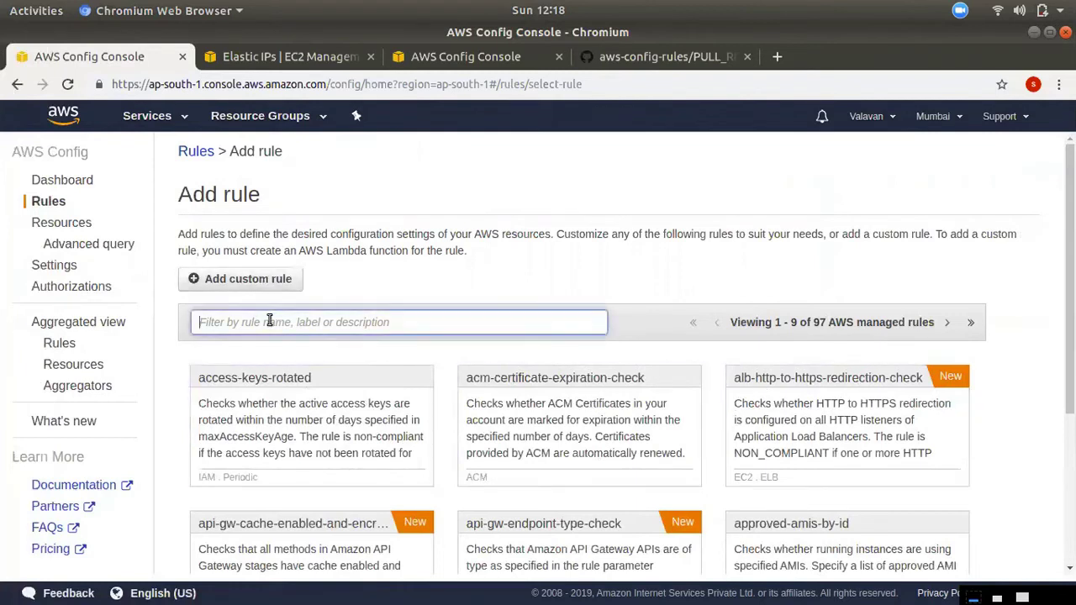
{"action": "type", "text": "eip"}
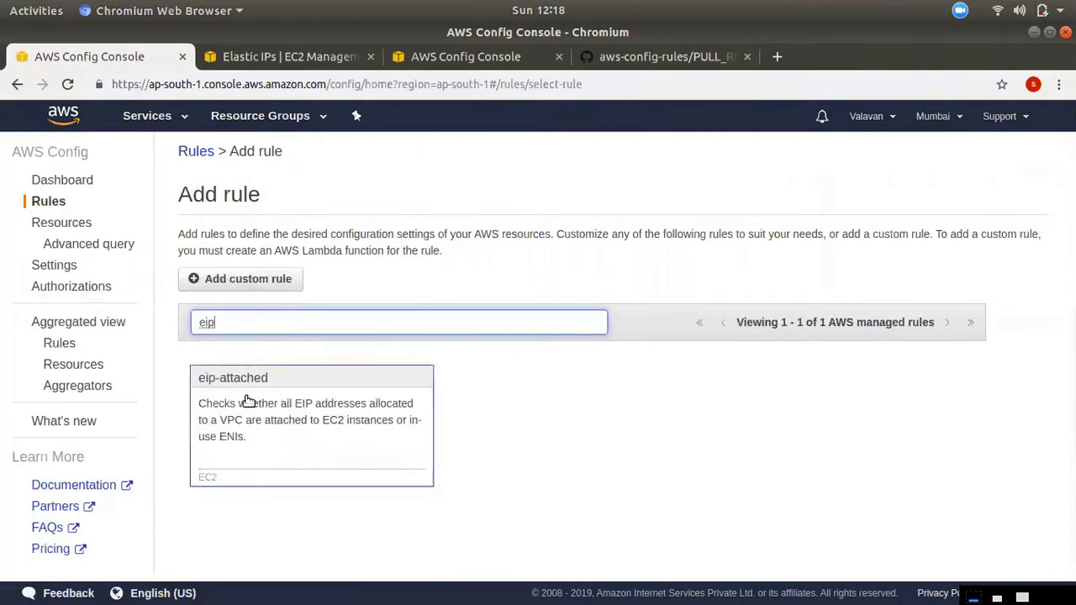
{"action": "left_click", "coordinate": [247, 384]}
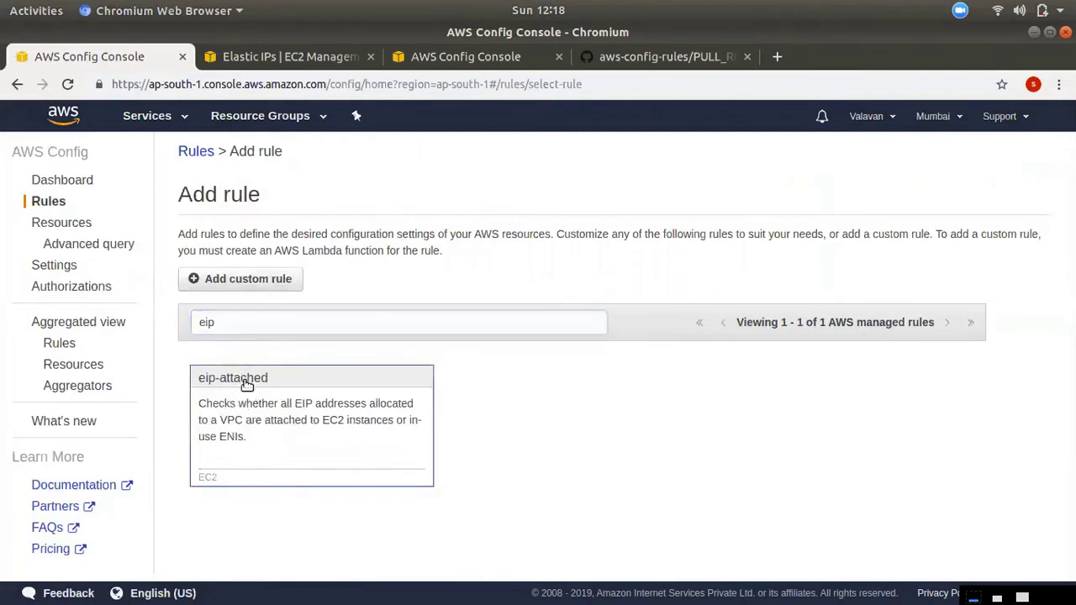
- Examine the managed rule's name, description, trigger type and scope of changes, and browse the resource types it can cover
{"action": "scroll", "coordinate": [454, 336], "scroll_direction": "up", "scroll_amount": 5}
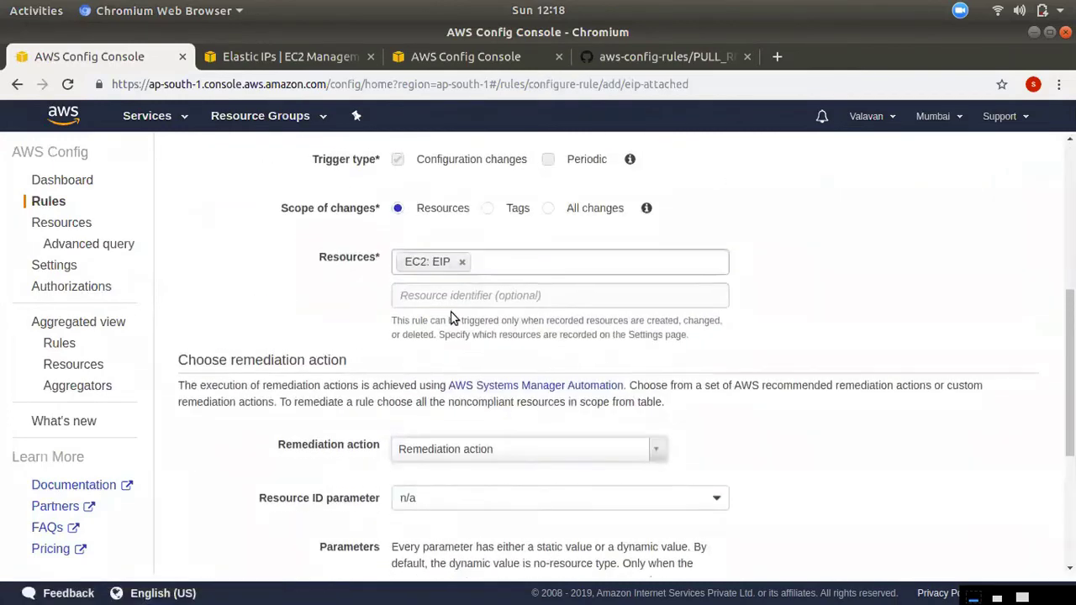
{"action": "scroll", "coordinate": [429, 267], "scroll_direction": "up", "scroll_amount": 3}
{"action": "triple_click", "coordinate": [474, 264]}
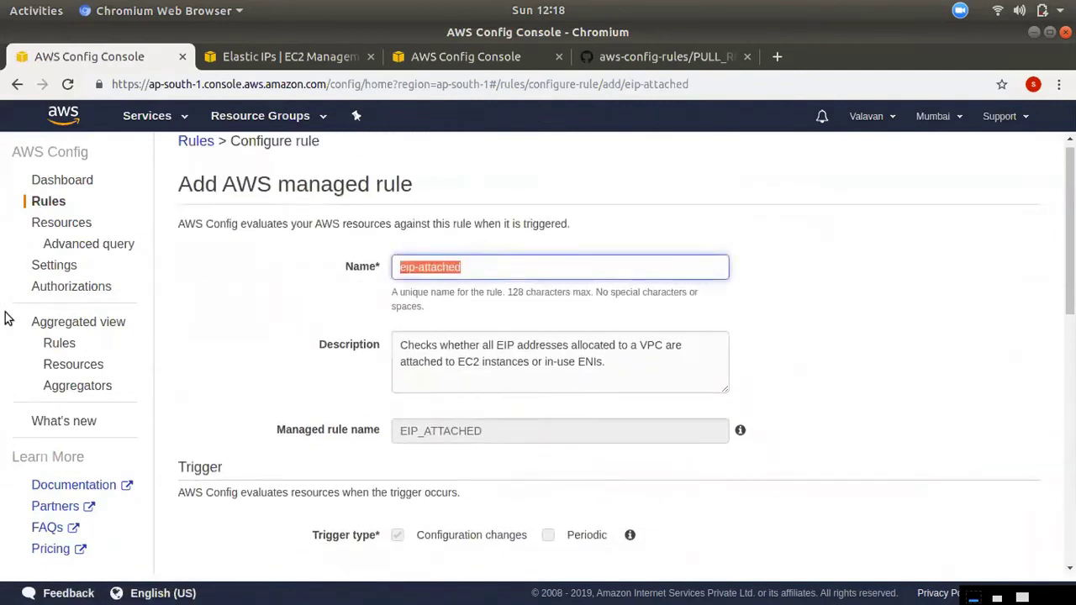
{"action": "scroll", "coordinate": [534, 467], "scroll_direction": "down", "scroll_amount": 1}
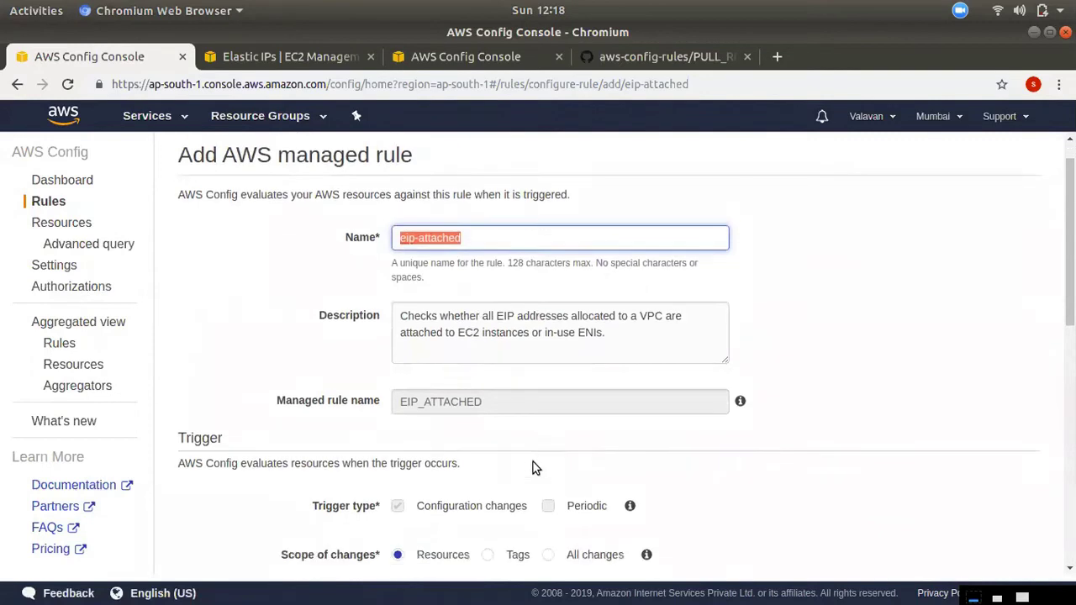
{"action": "scroll", "coordinate": [535, 468], "scroll_direction": "down", "scroll_amount": 2}
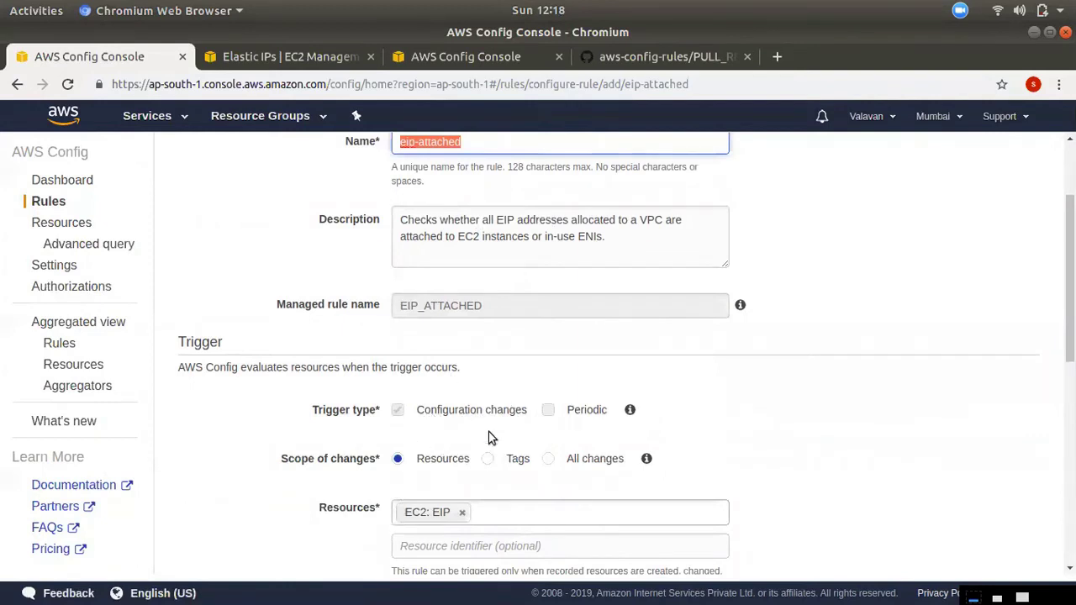
{"action": "left_click", "coordinate": [550, 425]}
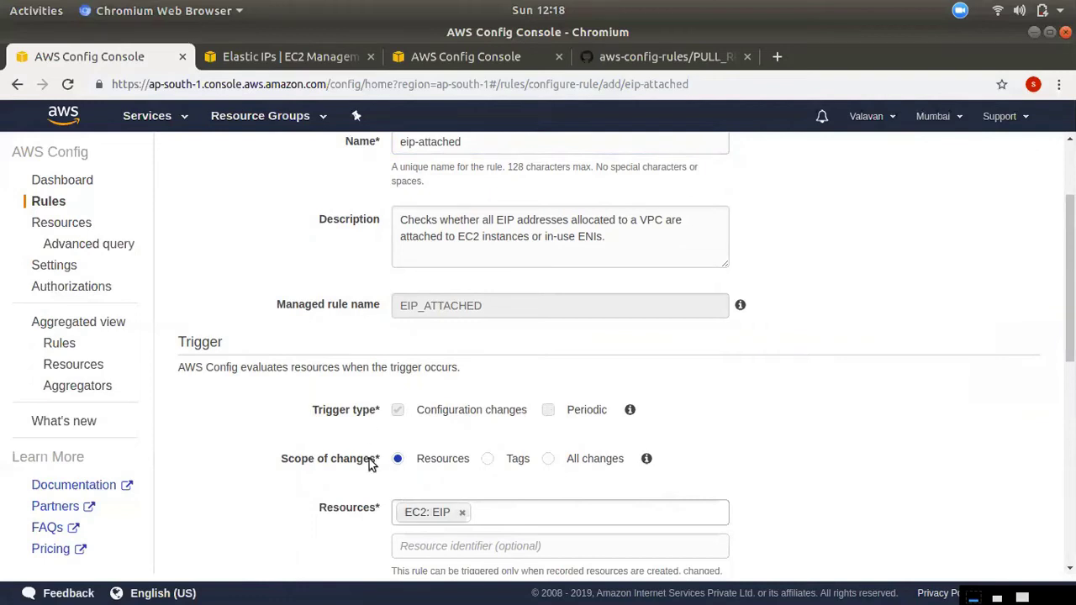
{"action": "scroll", "coordinate": [425, 523], "scroll_direction": "down", "scroll_amount": 1}
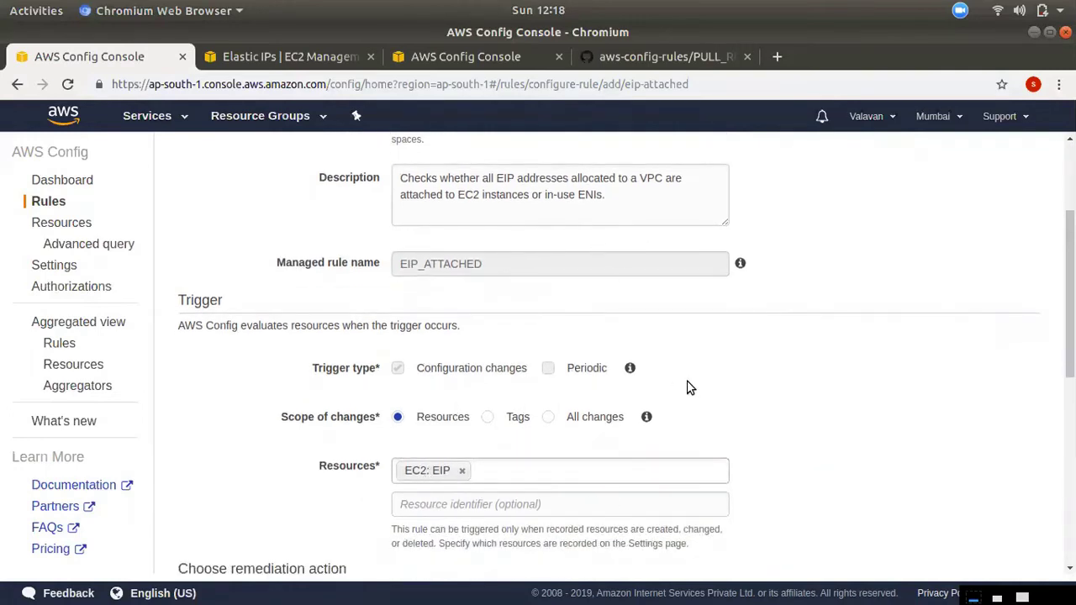
{"action": "left_click", "coordinate": [505, 476]}
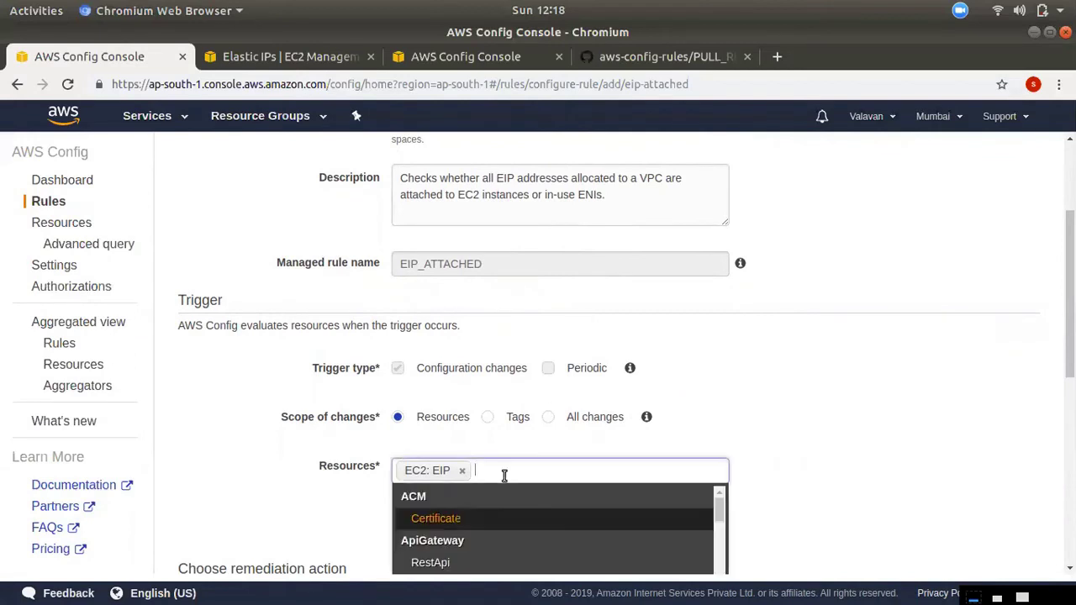
{"action": "scroll", "coordinate": [463, 523], "scroll_direction": "down", "scroll_amount": 2}
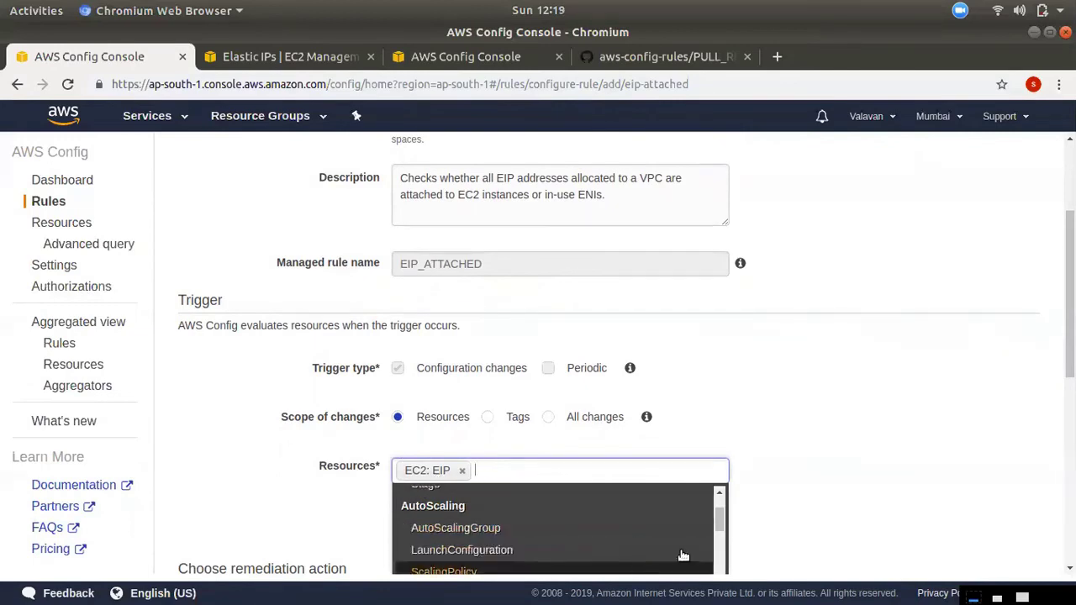
{"action": "left_click", "coordinate": [824, 540]}
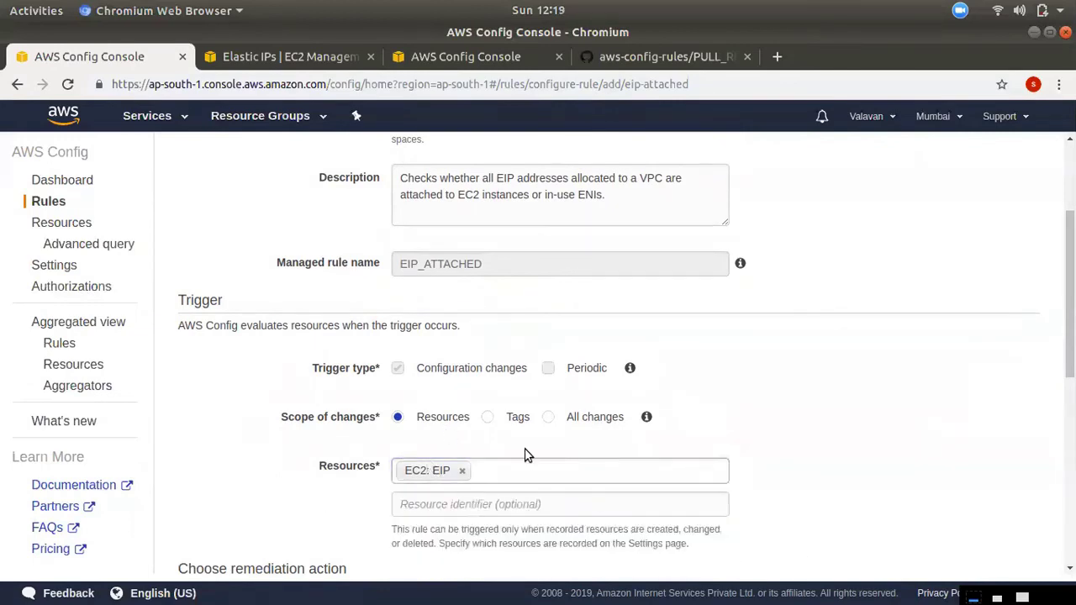
- Examine the remediation action, resource ID parameter and parameters sections of the eip-attached rule form
{"action": "scroll", "coordinate": [527, 458], "scroll_direction": "down", "scroll_amount": 5}
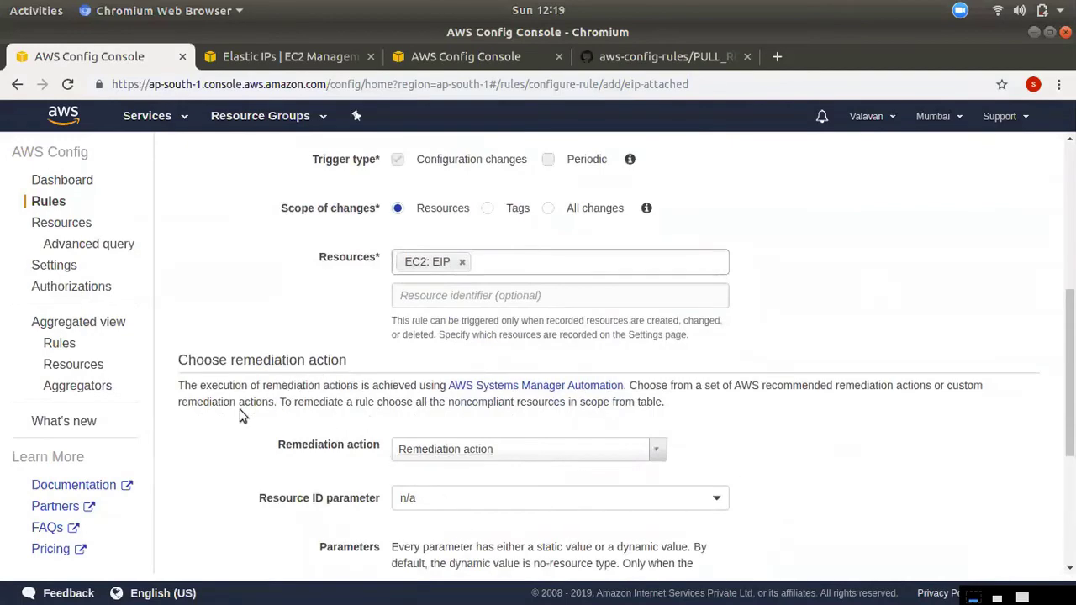
{"action": "scroll", "coordinate": [595, 514], "scroll_direction": "down", "scroll_amount": 2}
{"action": "scroll", "coordinate": [481, 332], "scroll_direction": "up", "scroll_amount": 2}
{"action": "scroll", "coordinate": [560, 438], "scroll_direction": "down", "scroll_amount": 5}
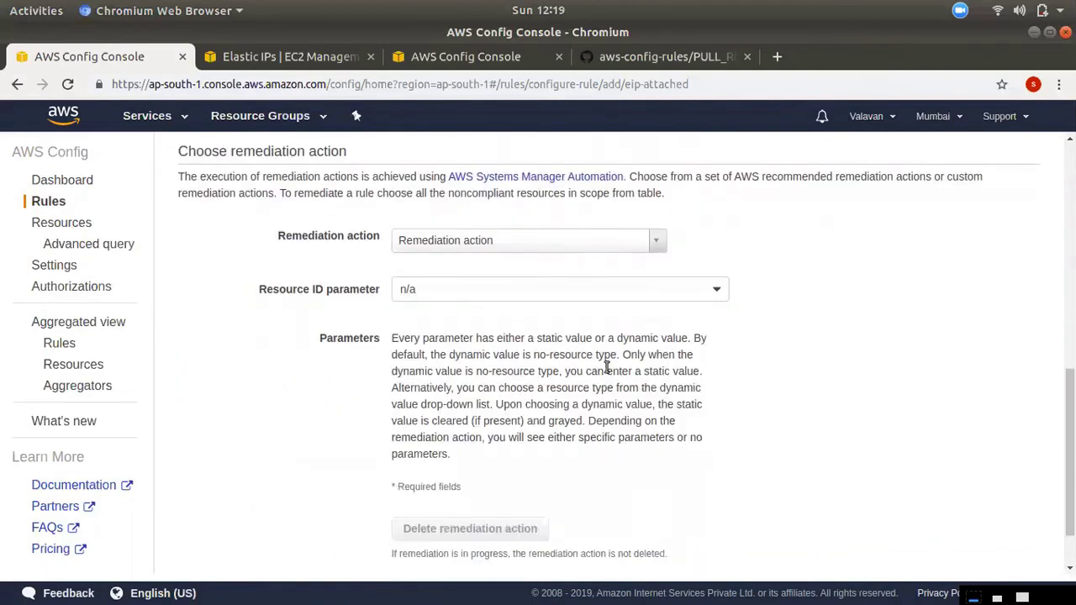
{"action": "scroll", "coordinate": [613, 379], "scroll_direction": "up", "scroll_amount": 5}
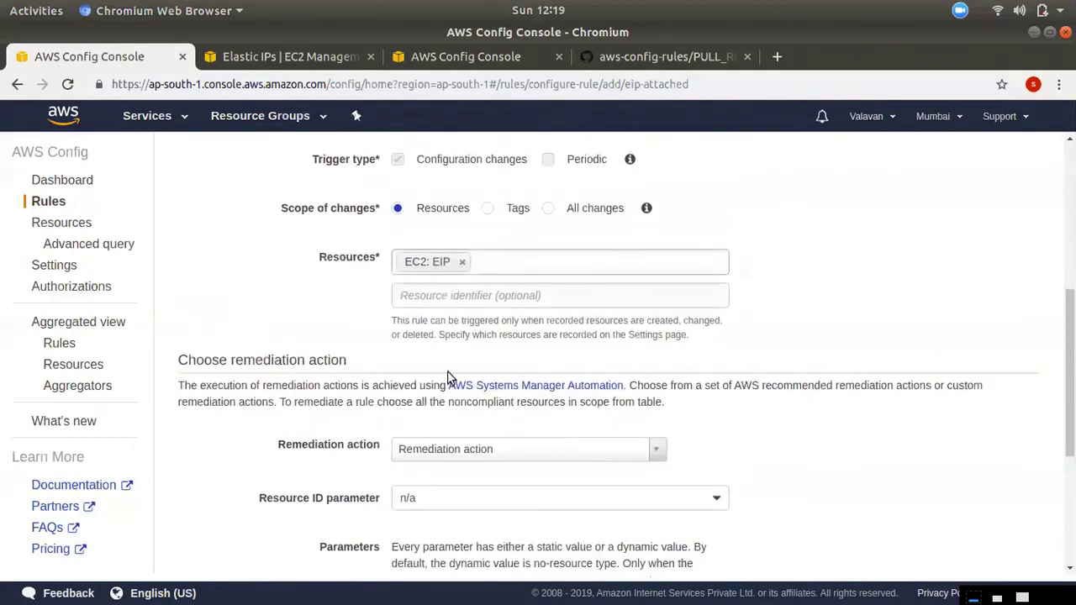
{"action": "scroll", "coordinate": [264, 297], "scroll_direction": "up", "scroll_amount": 5}
- Leave the rule form, open the existing eip-attached rule's details, and filter its in-scope resources by compliance status
{"action": "left_click", "coordinate": [47, 201]}
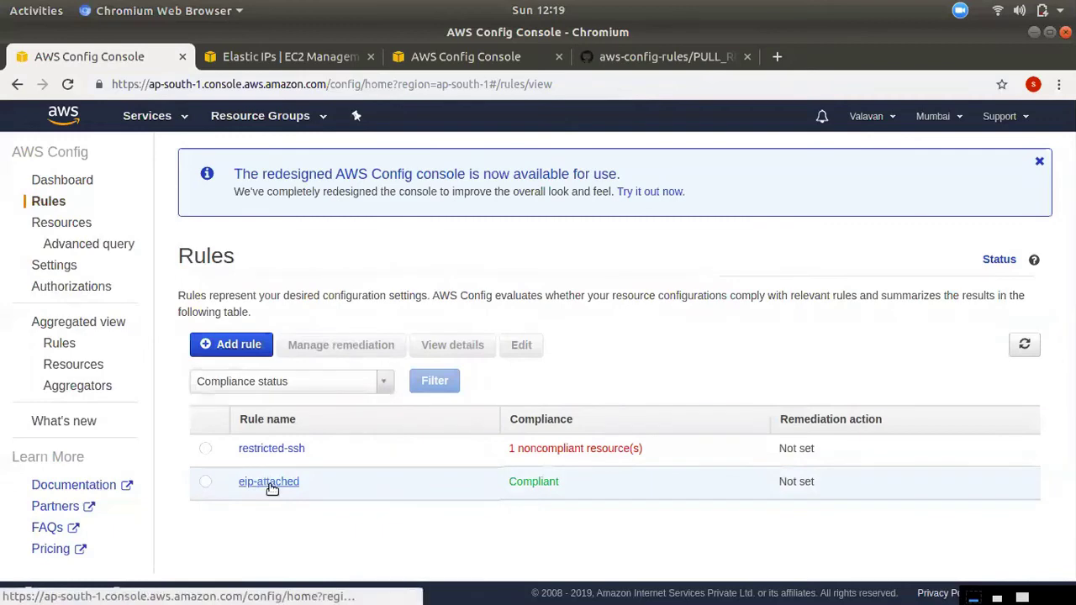
{"action": "left_click", "coordinate": [269, 484]}
{"action": "scroll", "coordinate": [522, 482], "scroll_direction": "down", "scroll_amount": 3}
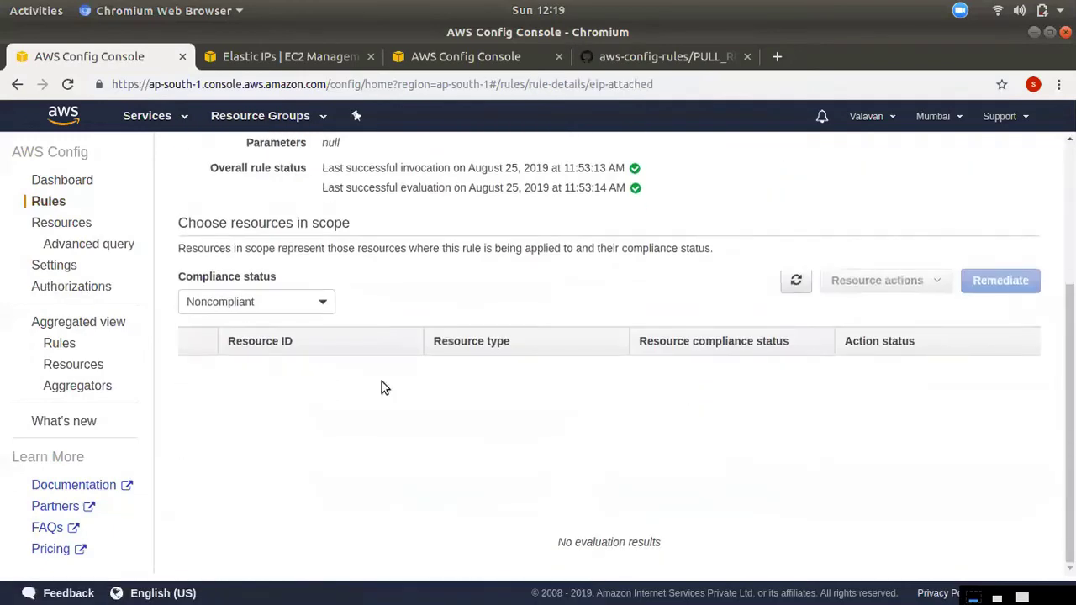
{"action": "left_click", "coordinate": [285, 301]}
{"action": "left_click", "coordinate": [221, 348]}
- Switch to the EC2 Elastic IPs page and disassociate the Elastic IP 13.235.234.103 from its instance
{"action": "left_click", "coordinate": [258, 58]}
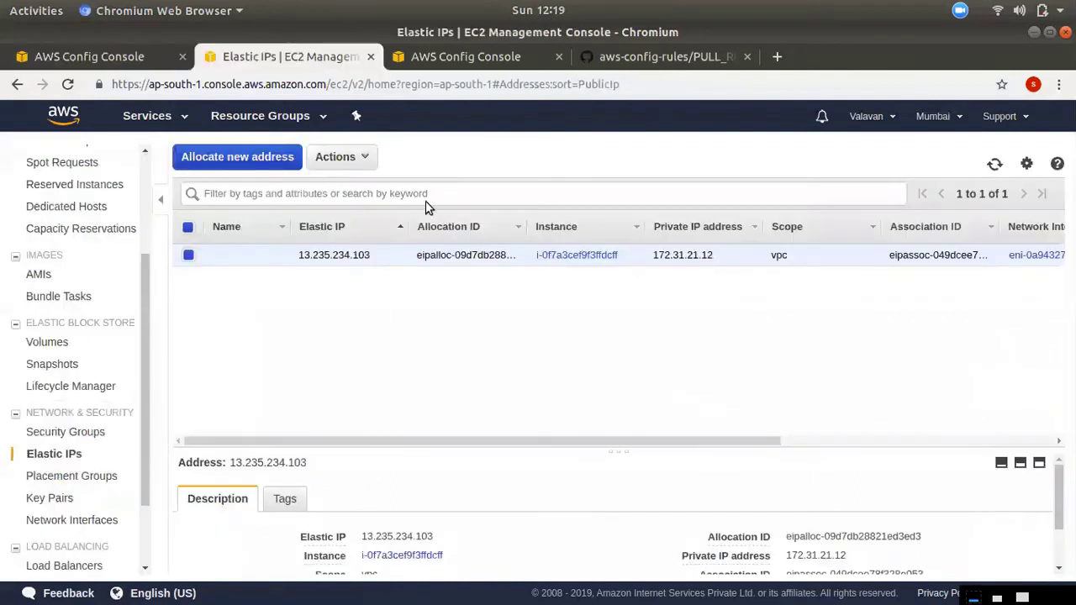
{"action": "left_click", "coordinate": [354, 159]}
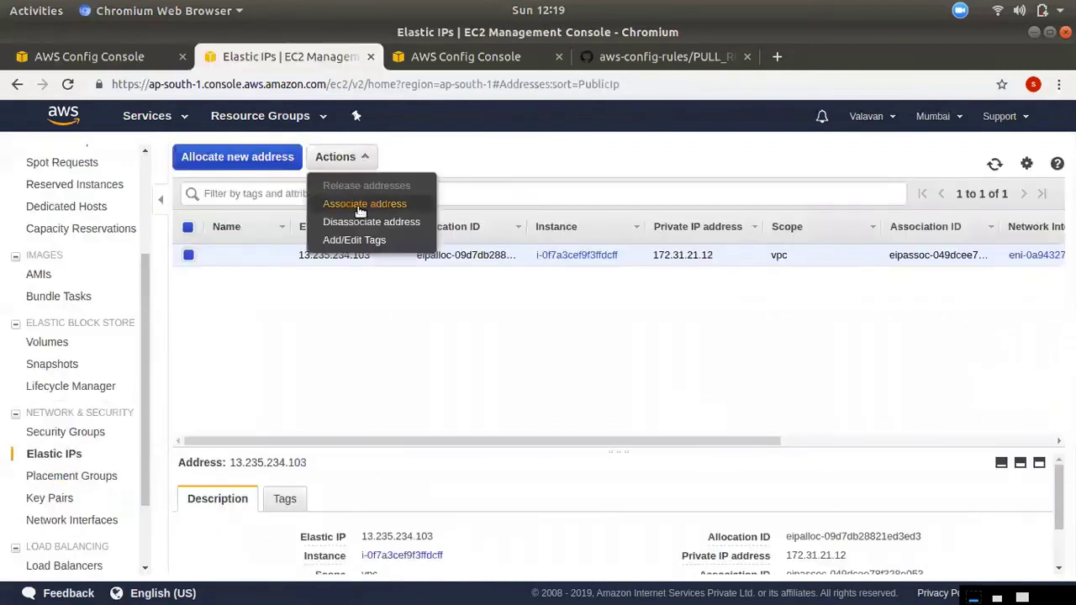
{"action": "left_click", "coordinate": [580, 271]}
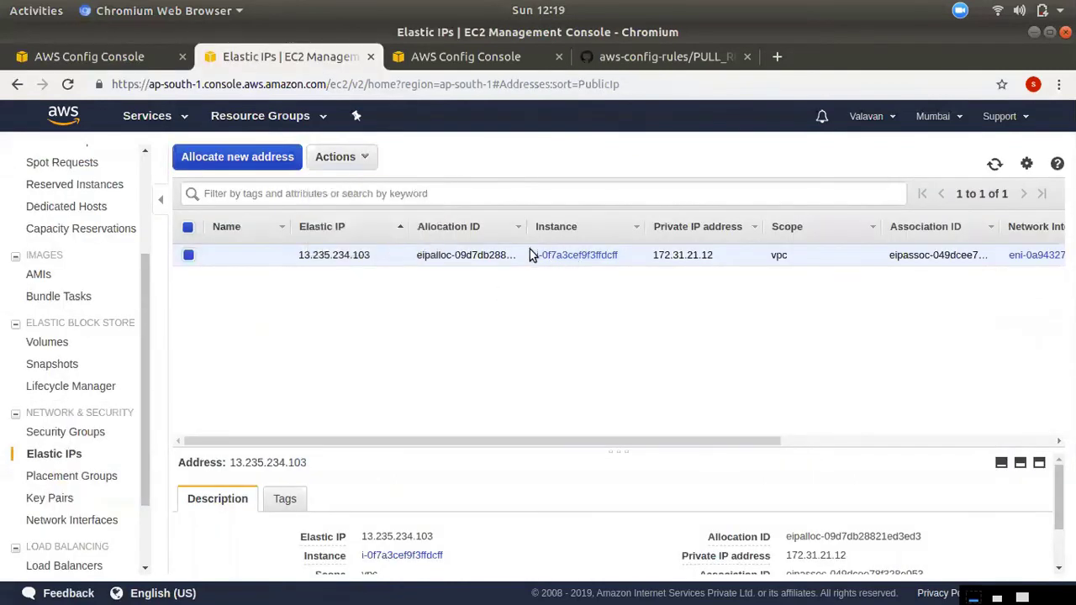
{"action": "left_click_drag", "start_coordinate": [533, 254], "coordinate": [625, 256]}
{"action": "left_click", "coordinate": [341, 156]}
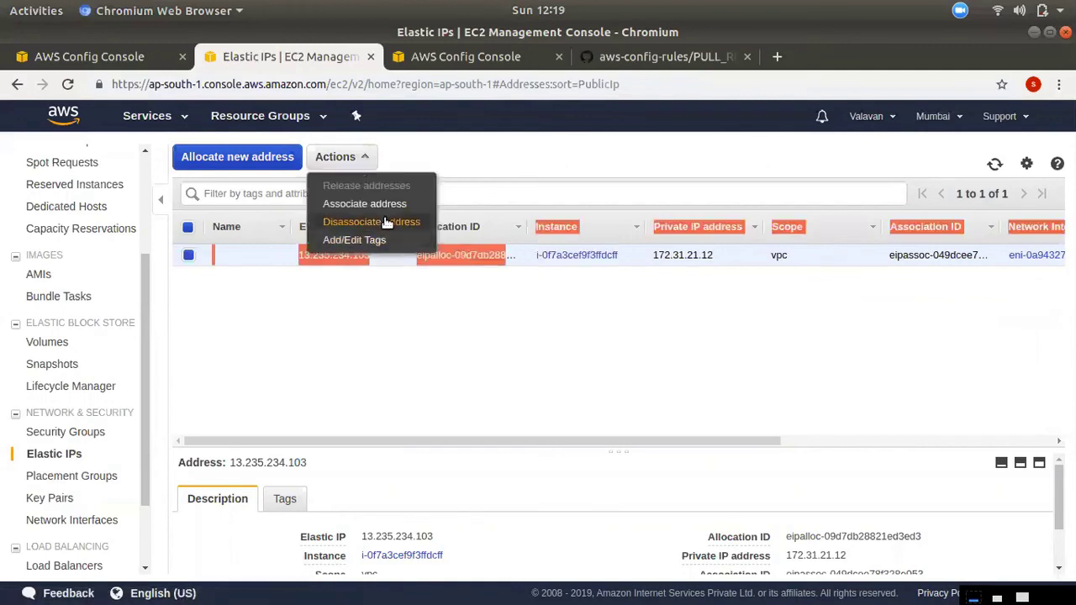
{"action": "left_click", "coordinate": [375, 219]}
{"action": "left_click", "coordinate": [636, 454]}
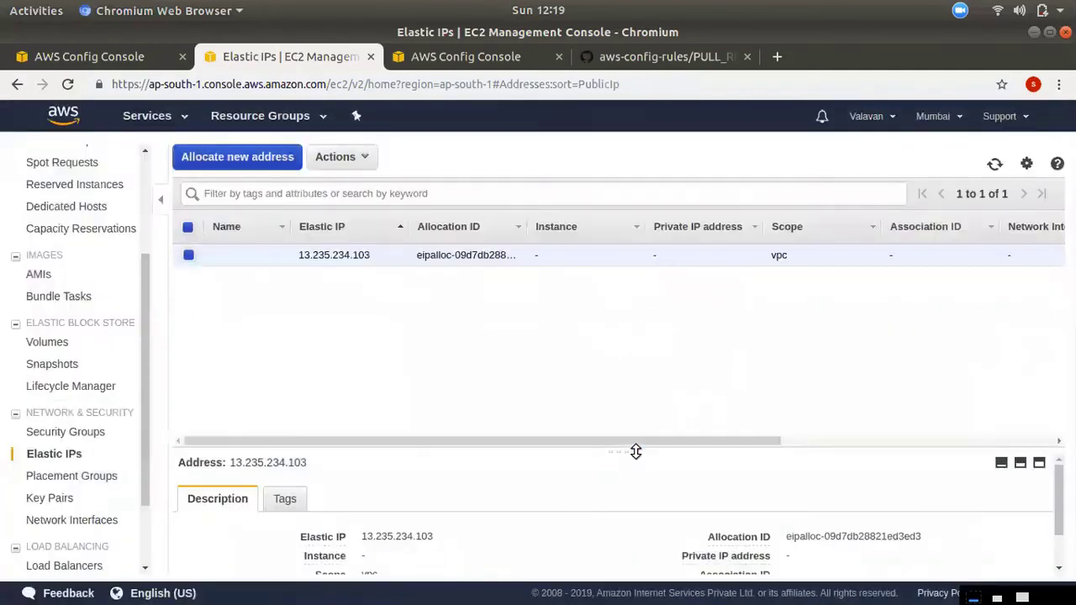
- Reload the Elastic IP list, then return to the eip-attached rule in AWS Config, refresh its resources and re-evaluate the rule
{"action": "left_click", "coordinate": [995, 164]}
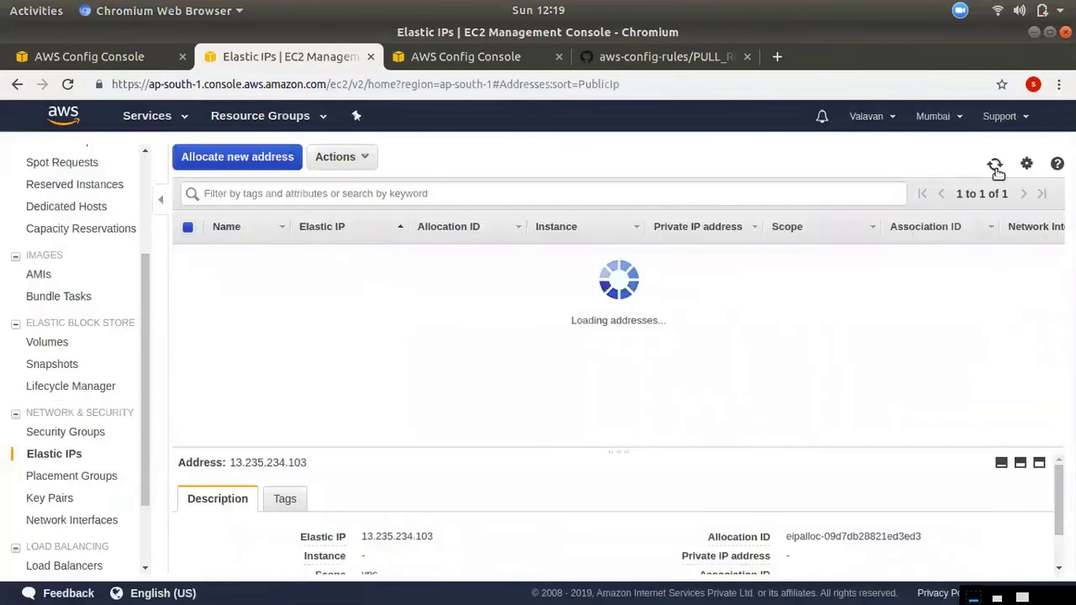
{"action": "left_click", "coordinate": [93, 54]}
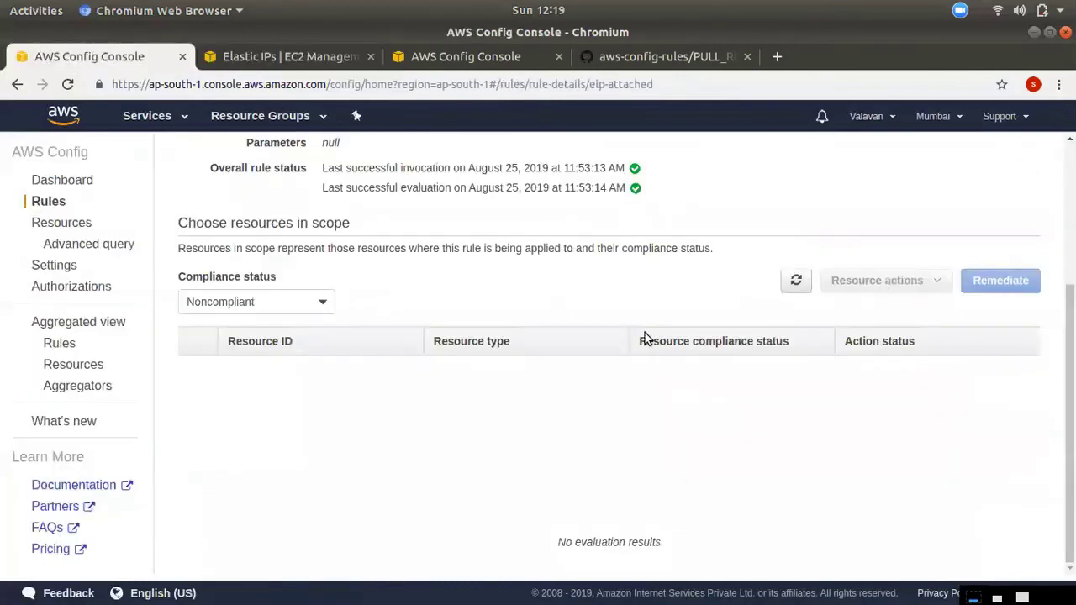
{"action": "left_click", "coordinate": [796, 281]}
{"action": "scroll", "coordinate": [759, 420], "scroll_direction": "up", "scroll_amount": 4}
{"action": "left_click", "coordinate": [843, 200]}
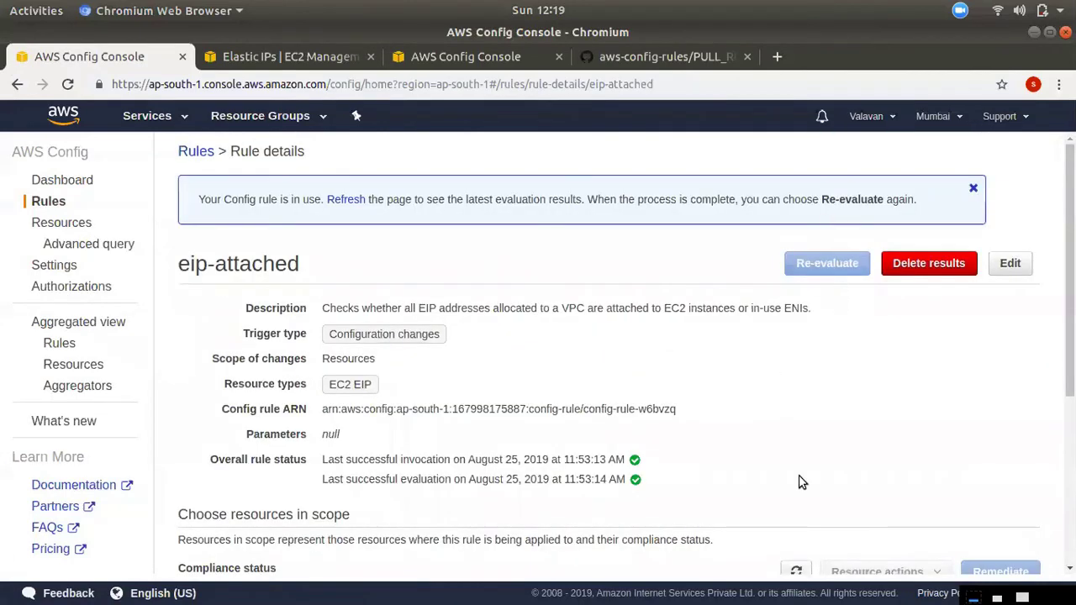
- Refresh the rule's list of noncompliant resources in scope several times to check the new evaluation results
{"action": "scroll", "coordinate": [803, 480], "scroll_direction": "down", "scroll_amount": 4}
{"action": "left_click", "coordinate": [797, 406]}
{"action": "scroll", "coordinate": [817, 486], "scroll_direction": "down", "scroll_amount": 3}
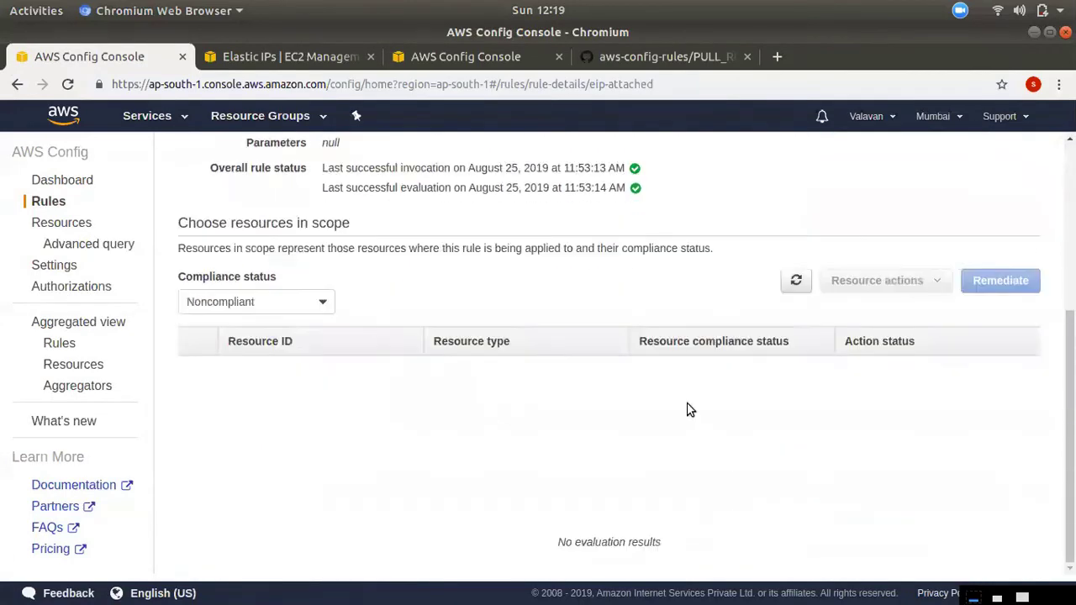
{"action": "left_click", "coordinate": [797, 285]}
{"action": "left_click", "coordinate": [797, 284]}
{"action": "left_click", "coordinate": [797, 284]}
- Filter the in-scope resources by Compliant and refresh them, and switch the filter back to Noncompliant and refresh again
{"action": "left_click", "coordinate": [266, 301]}
{"action": "left_click", "coordinate": [245, 333]}
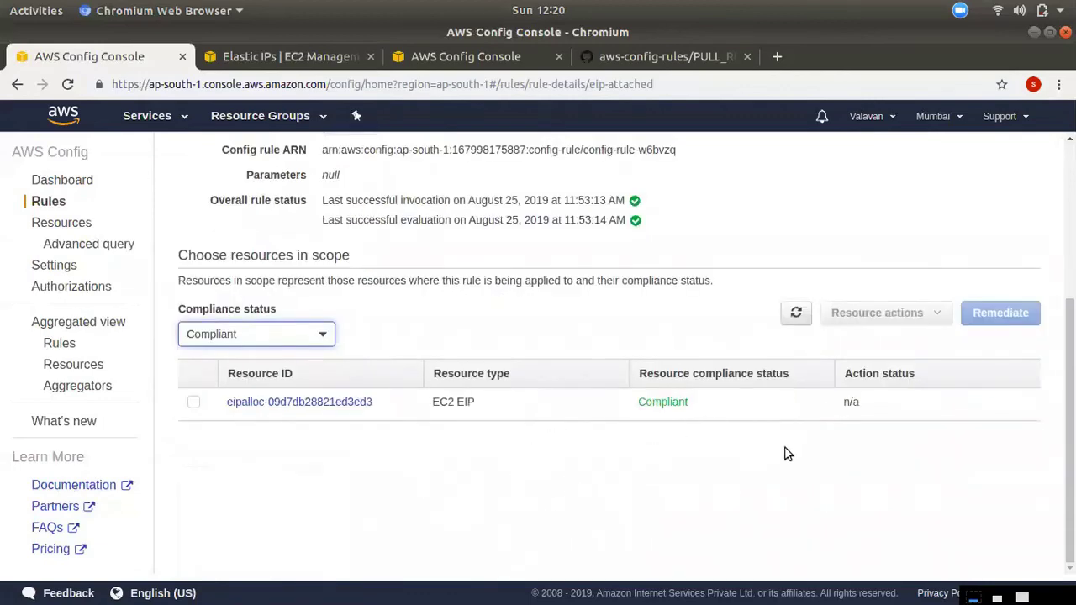
{"action": "left_click", "coordinate": [791, 317]}
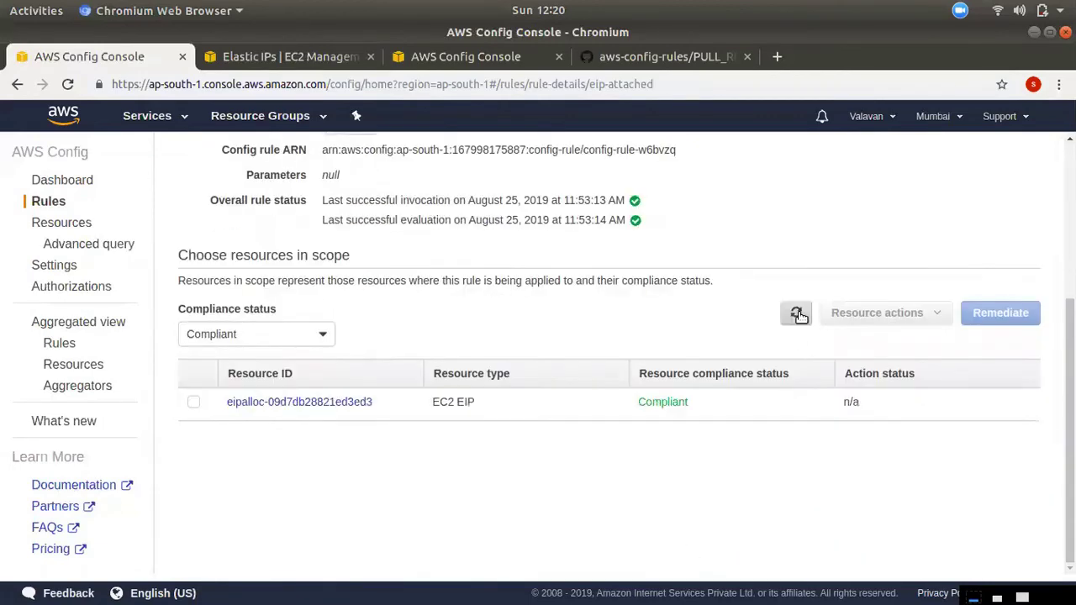
{"action": "left_click", "coordinate": [265, 336]}
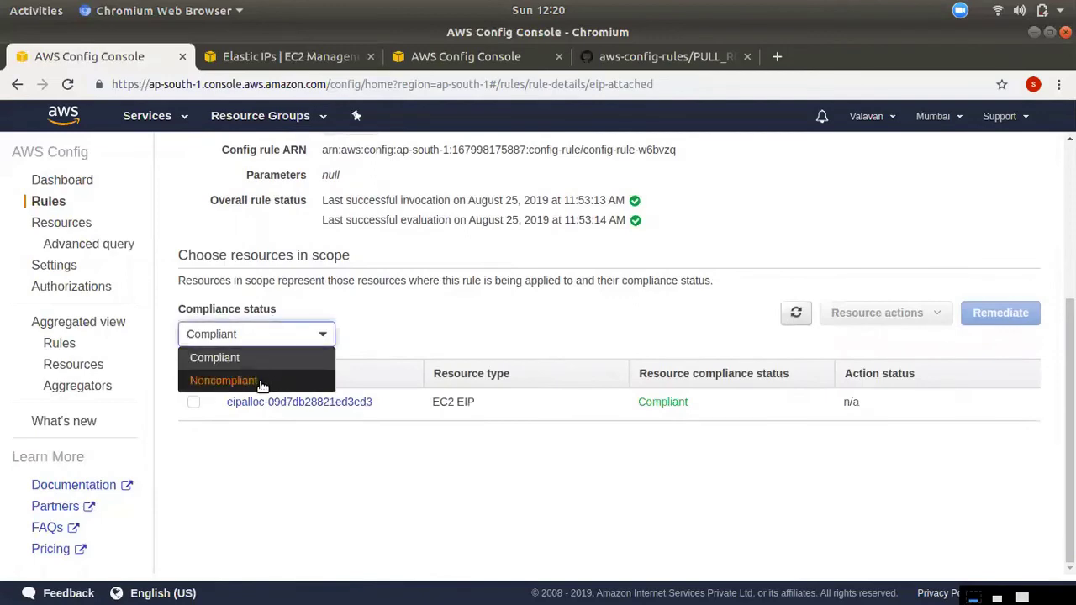
{"action": "left_click", "coordinate": [252, 377]}
{"action": "scroll", "coordinate": [761, 434], "scroll_direction": "down", "scroll_amount": 2}
{"action": "left_click", "coordinate": [796, 285]}
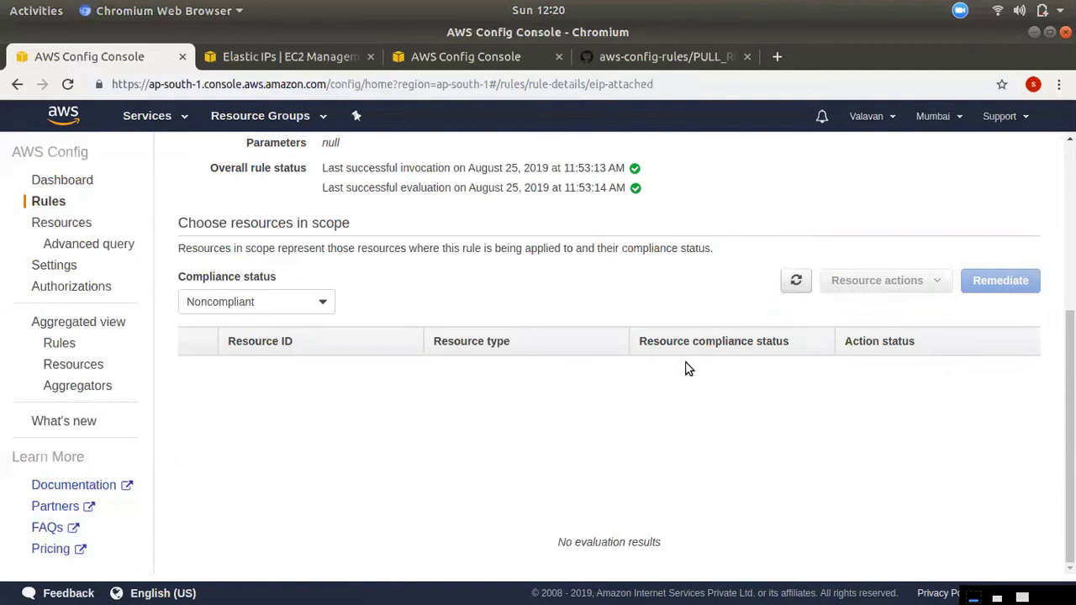
{"action": "scroll", "coordinate": [685, 368], "scroll_direction": "up", "scroll_amount": 3}
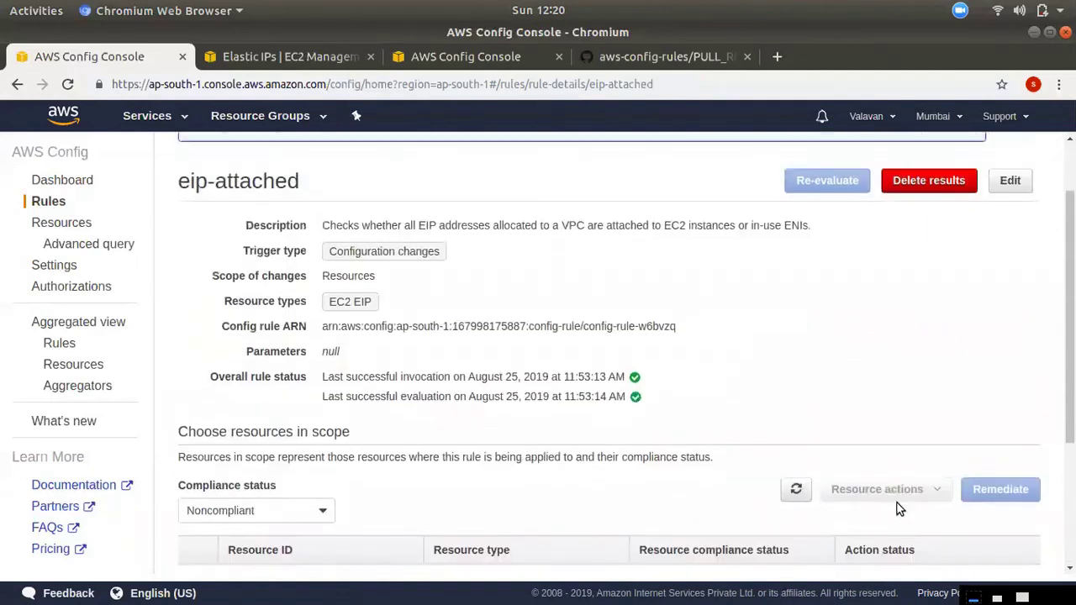
{"action": "scroll", "coordinate": [820, 468], "scroll_direction": "down", "scroll_amount": 2}
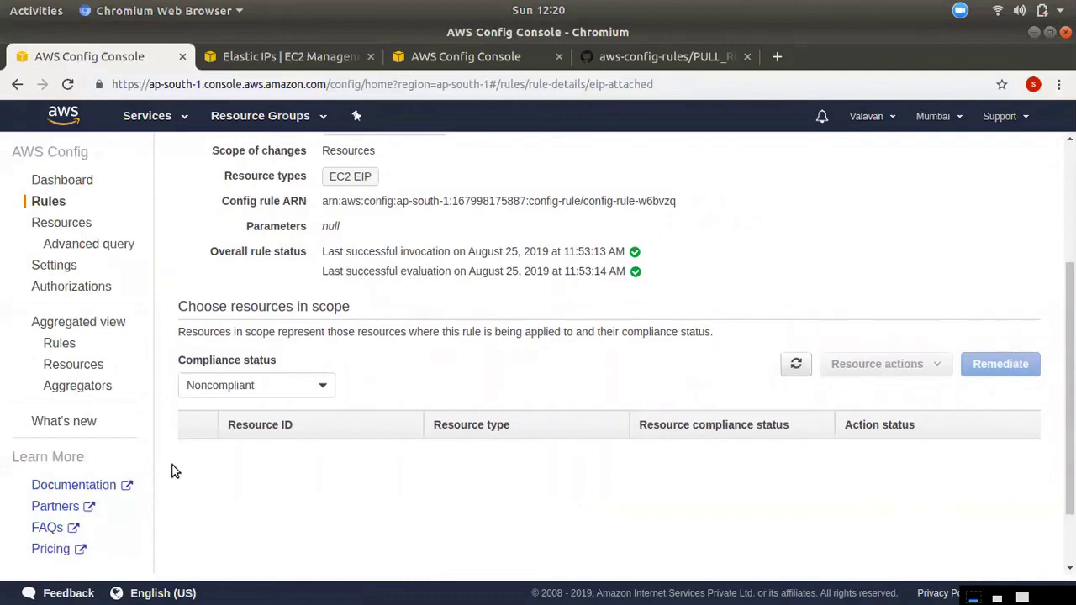
{"action": "scroll", "coordinate": [373, 366], "scroll_direction": "up", "scroll_amount": 1}
{"action": "scroll", "coordinate": [373, 367], "scroll_direction": "up", "scroll_amount": 3}
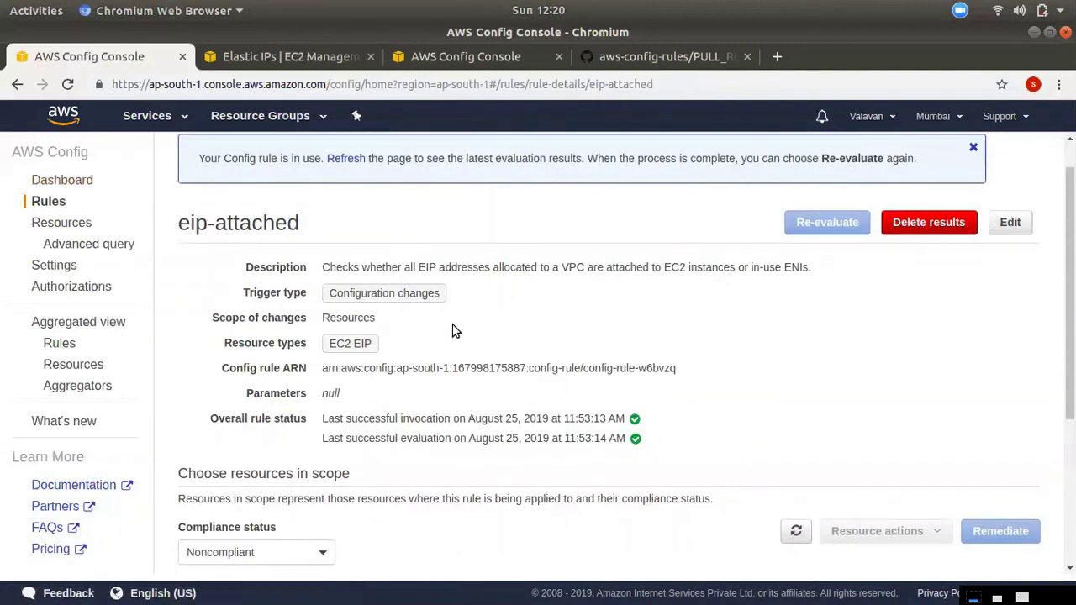
- Turn off configuration recording in the AWS Config settings, confirming the stop, and open the resource inventory
{"action": "left_click", "coordinate": [52, 267]}
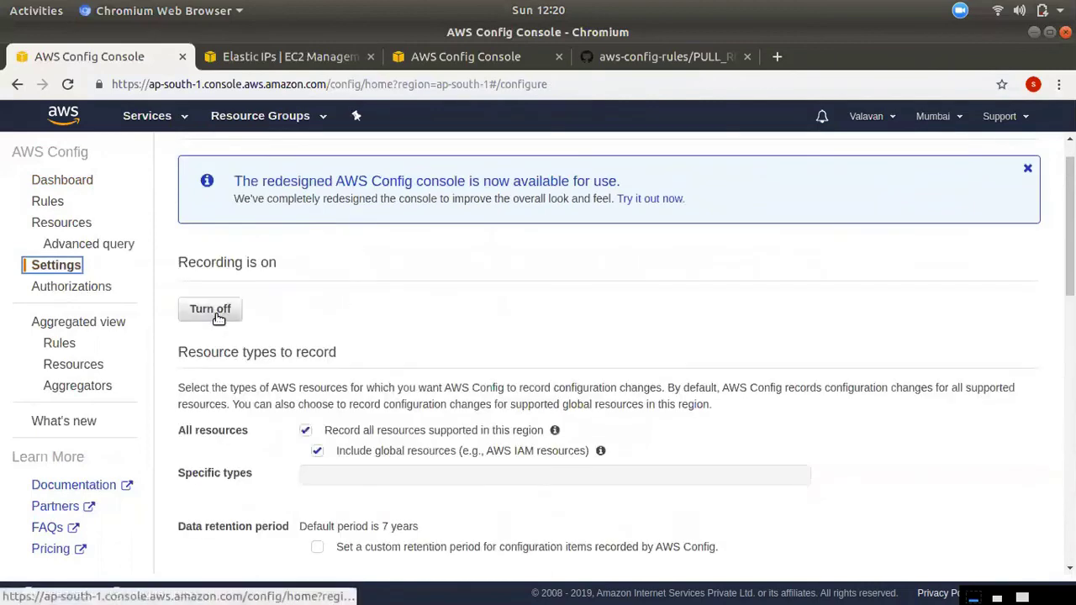
{"action": "left_click", "coordinate": [212, 311]}
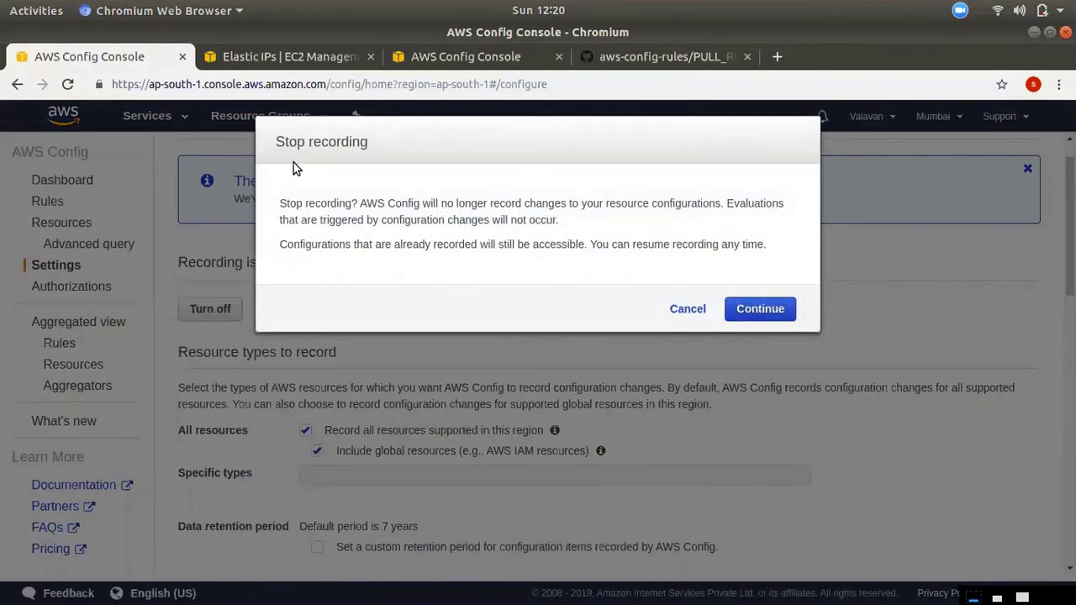
{"action": "left_click", "coordinate": [741, 314]}
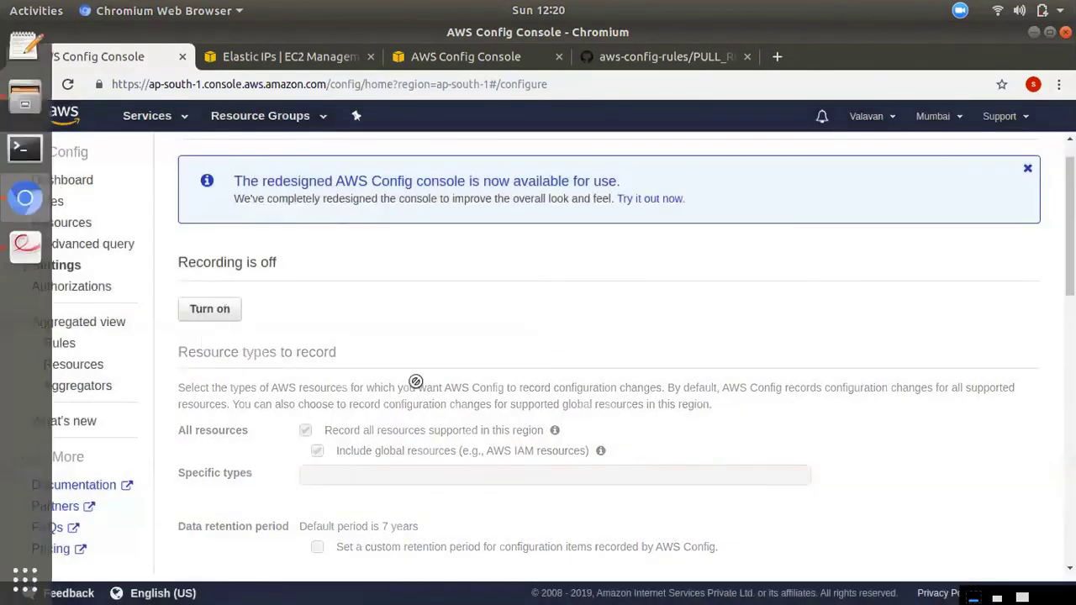
{"action": "left_click", "coordinate": [60, 221]}
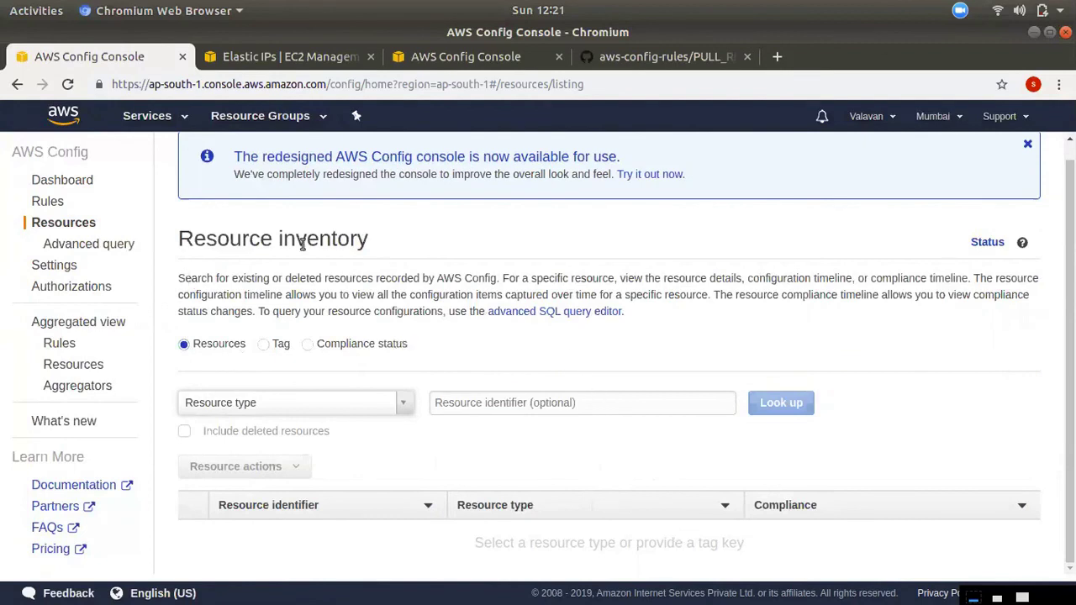
{"action": "mouse_move", "coordinate": [752, 580]}
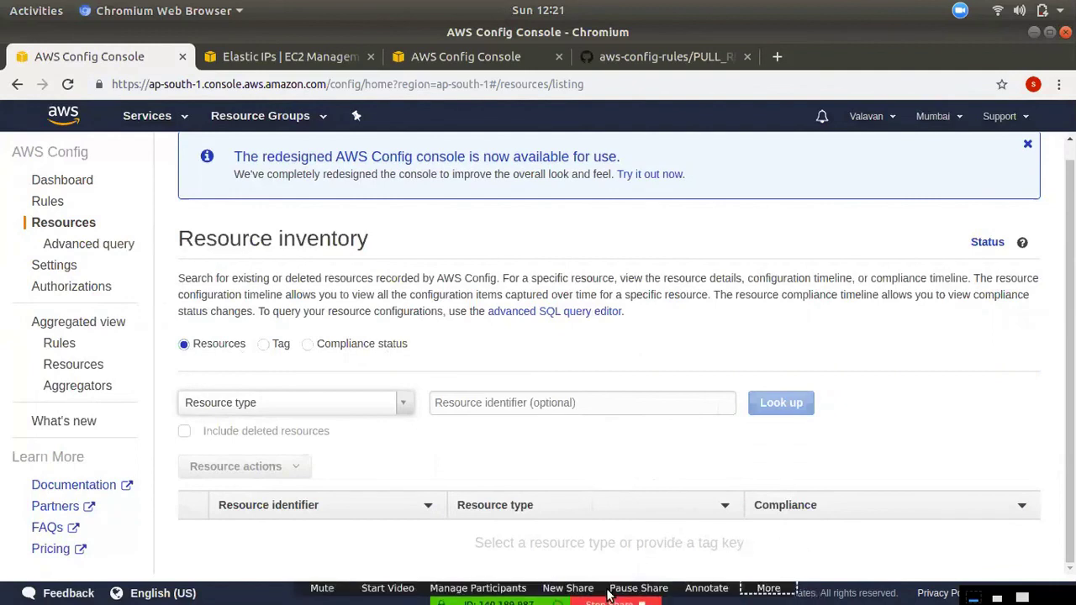
{"action": "left_click", "coordinate": [768, 596]}
{"action": "left_click", "coordinate": [784, 595]}
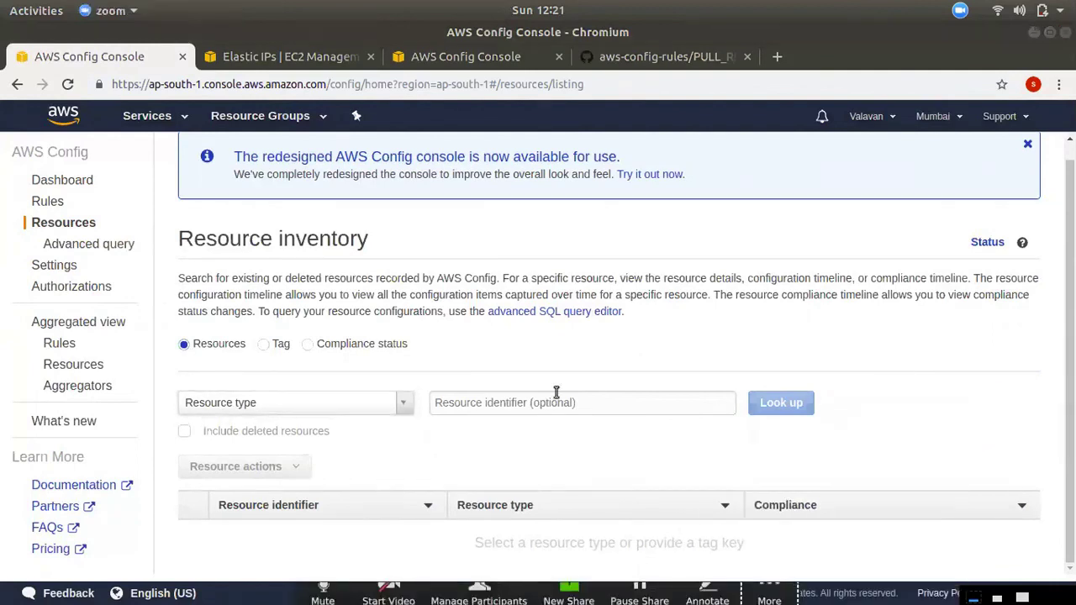